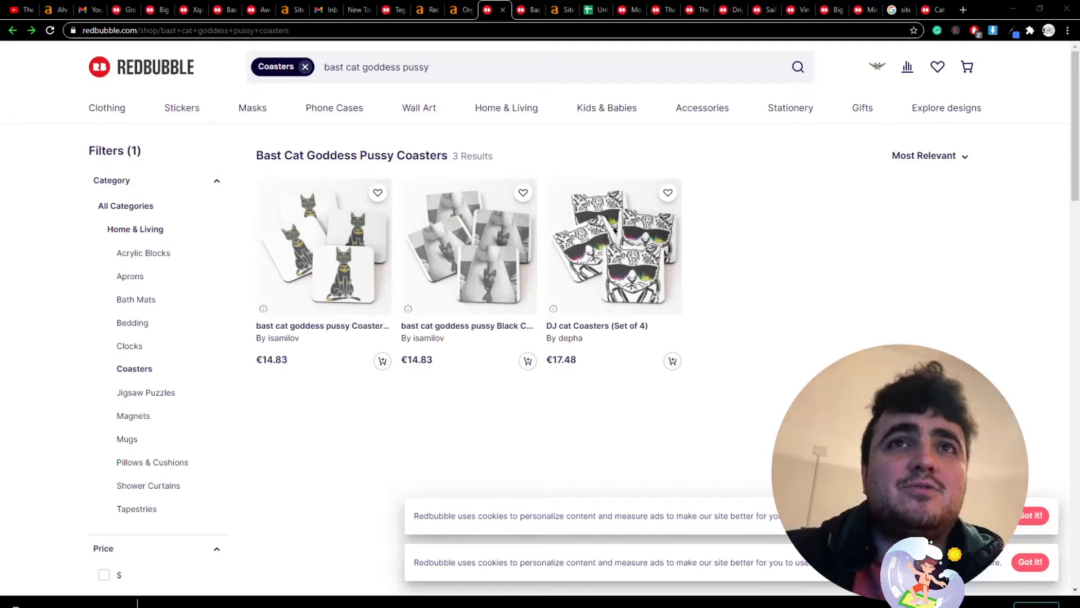
# Highlight the 'cat goddess pussy' row's 2,600 volume and 1,033 traffic in the Redbubble report.
pyautogui.hotkey('ctrl', 'shift', 'Tab')
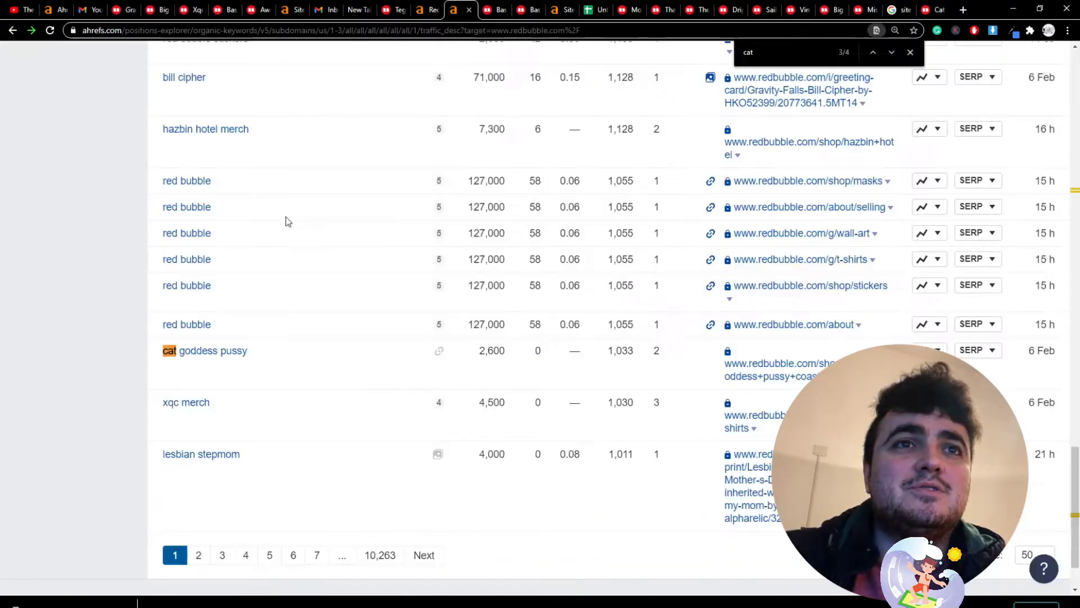
pyautogui.moveTo(477, 350); pyautogui.dragTo(507, 353)
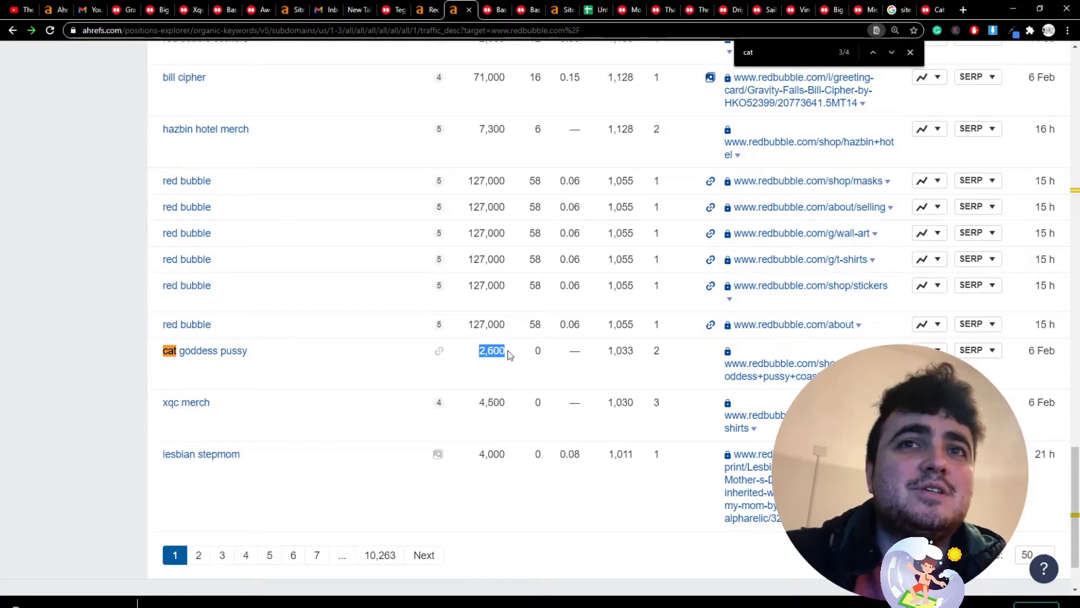
pyautogui.moveTo(605, 351); pyautogui.dragTo(637, 354)
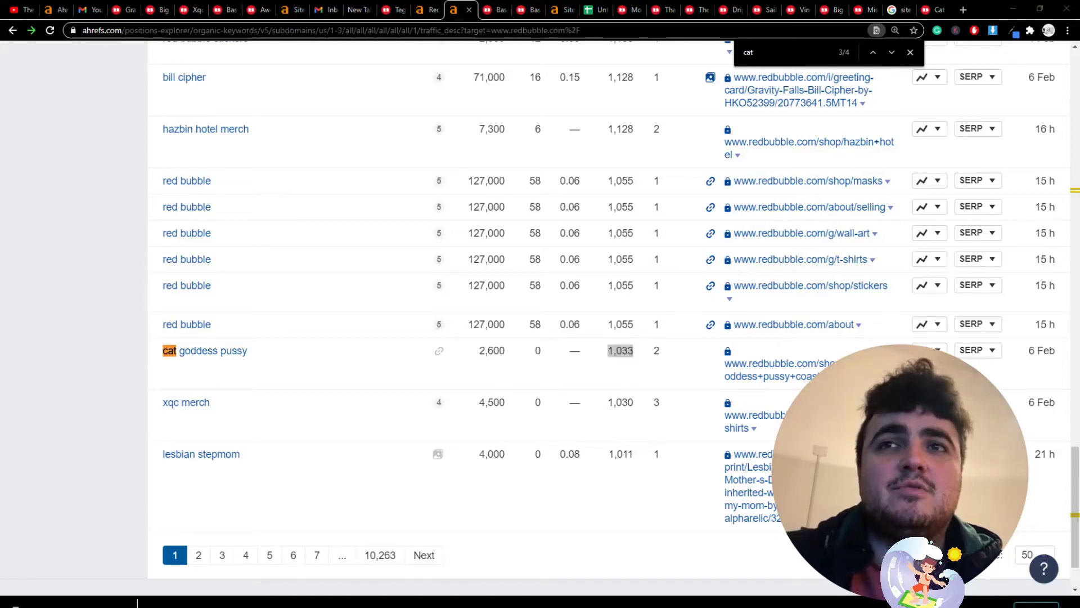
pyautogui.scroll(-1, 518, 355)
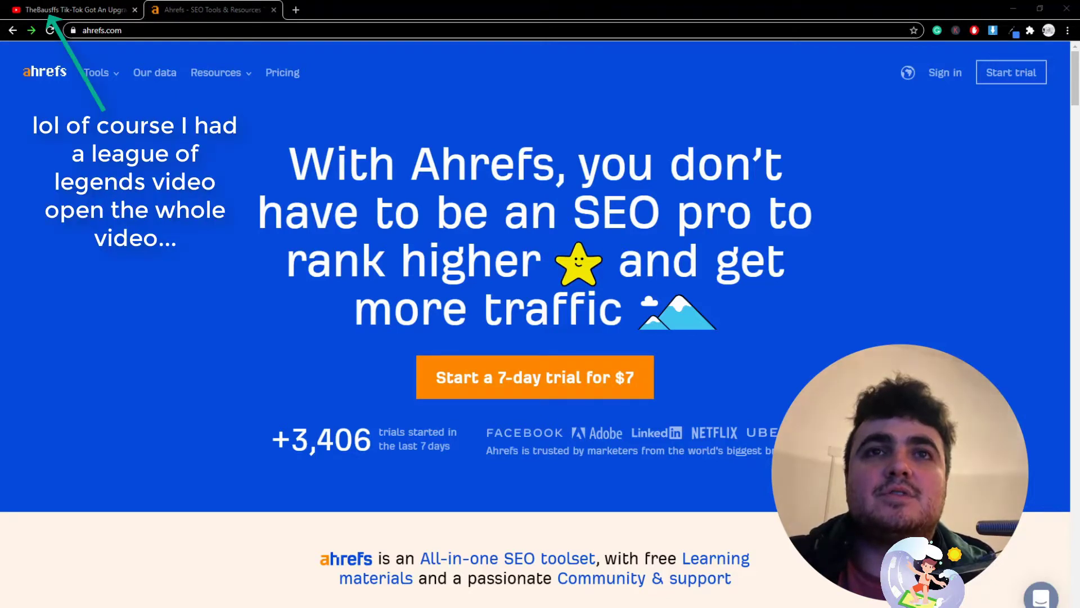
# Scroll through the Ahrefs homepage and start the 7-day trial for $7.
pyautogui.scroll(-3, 521, 363)
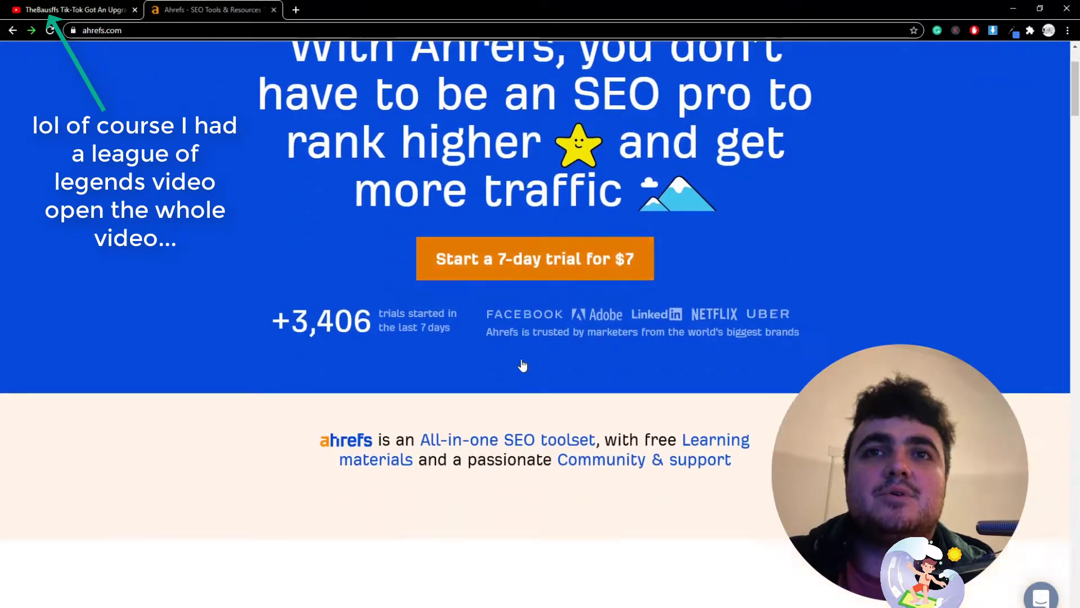
pyautogui.scroll(-3, 521, 360)
pyautogui.scroll(3, 521, 361)
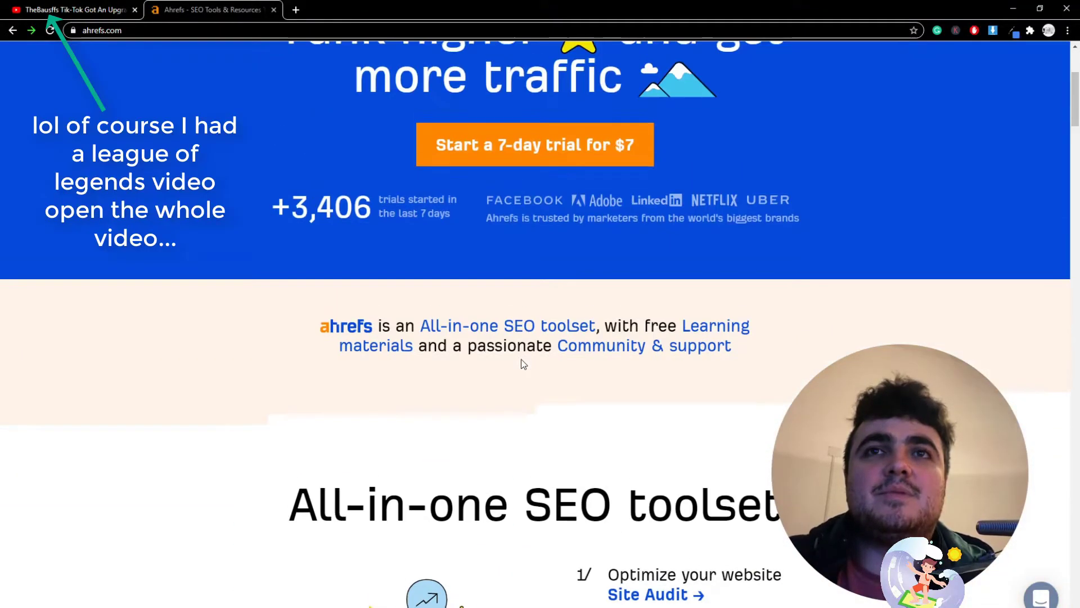
pyautogui.scroll(3, 521, 360)
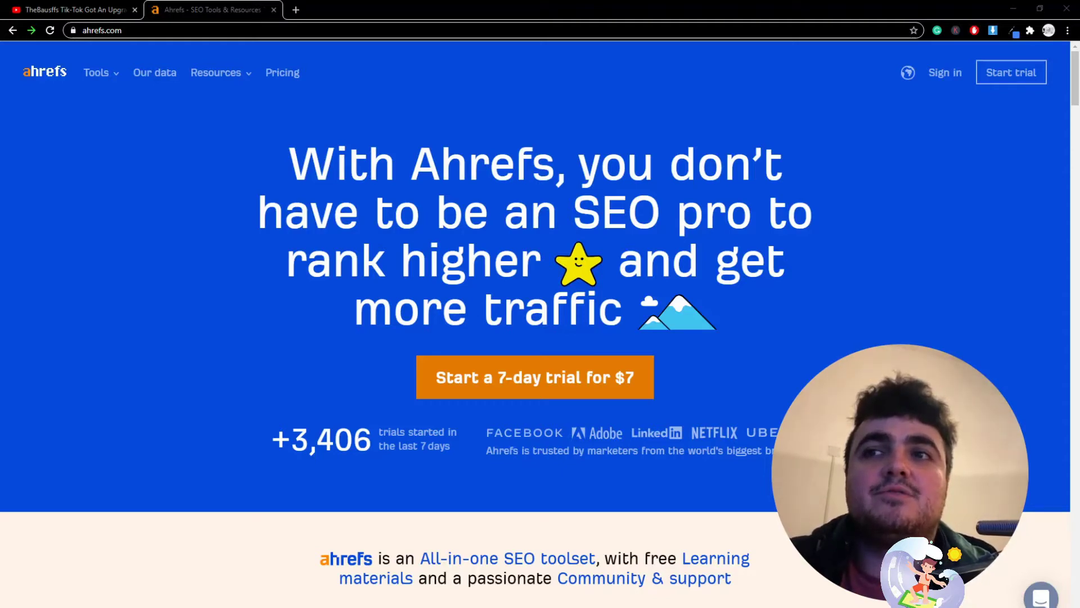
pyautogui.click(550, 378)
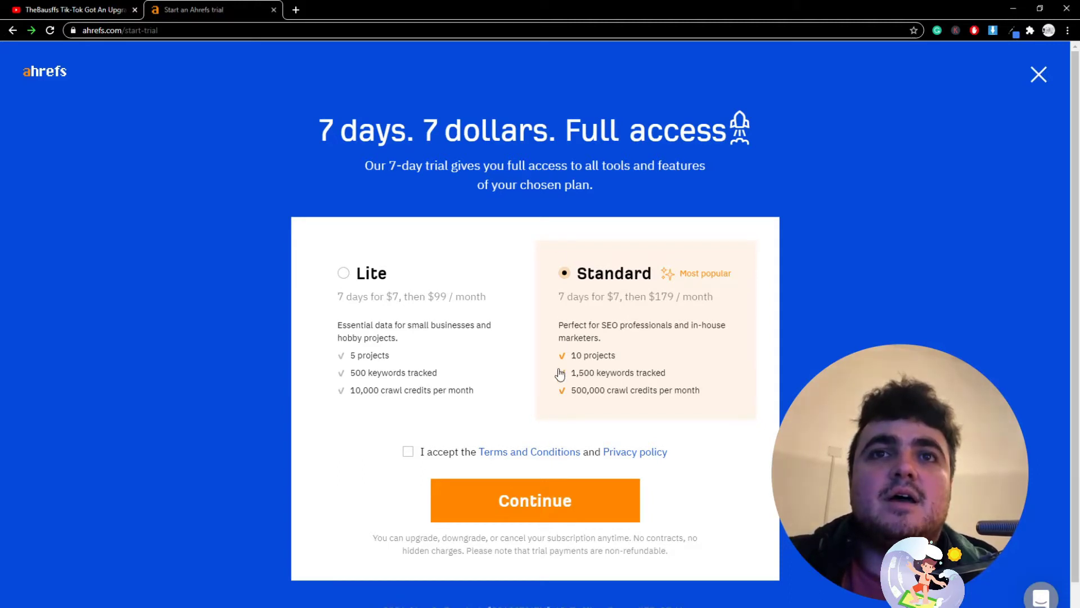
# Order the Standard plan trial with the terms accepted, and confirm the order.
pyautogui.click(582, 502)
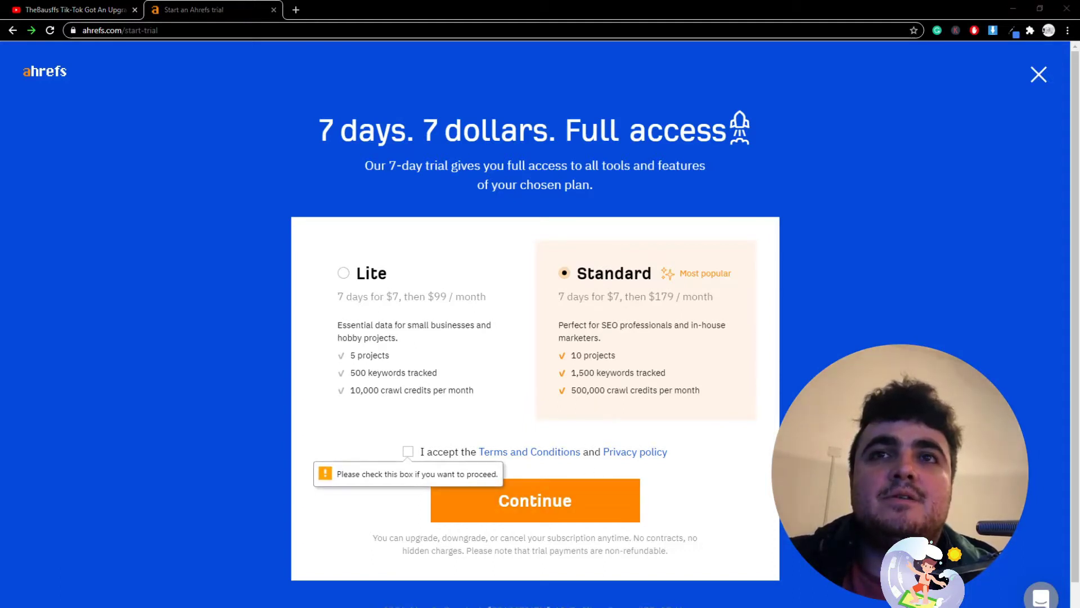
pyautogui.click(408, 451)
pyautogui.click(535, 501)
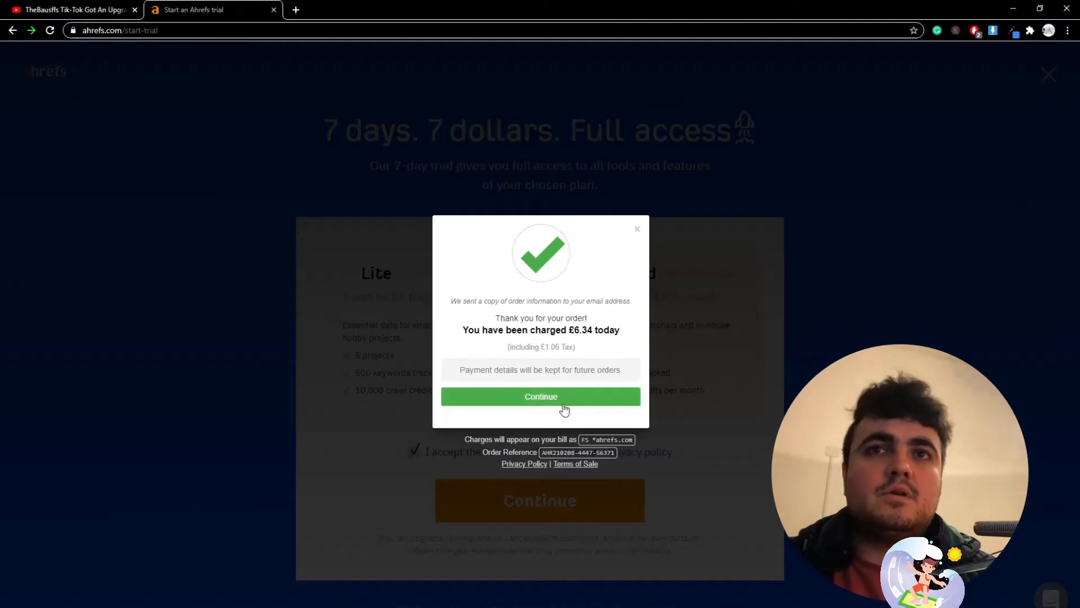
pyautogui.click(563, 405)
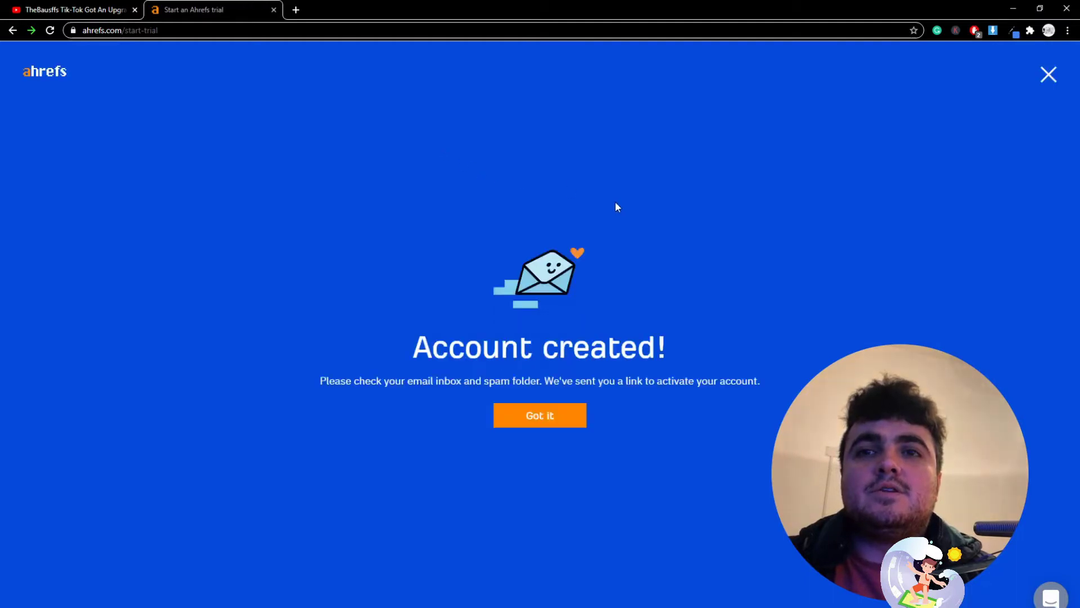
# Acknowledge the account-created message and go to Gmail in a new tab for the activation email.
pyautogui.click(536, 426)
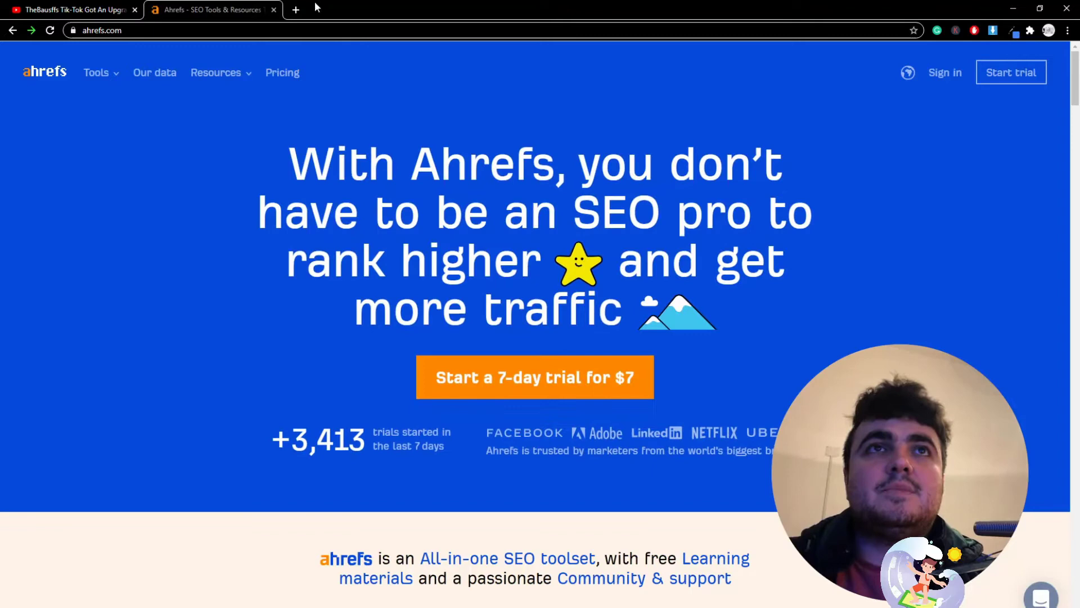
pyautogui.click(296, 10)
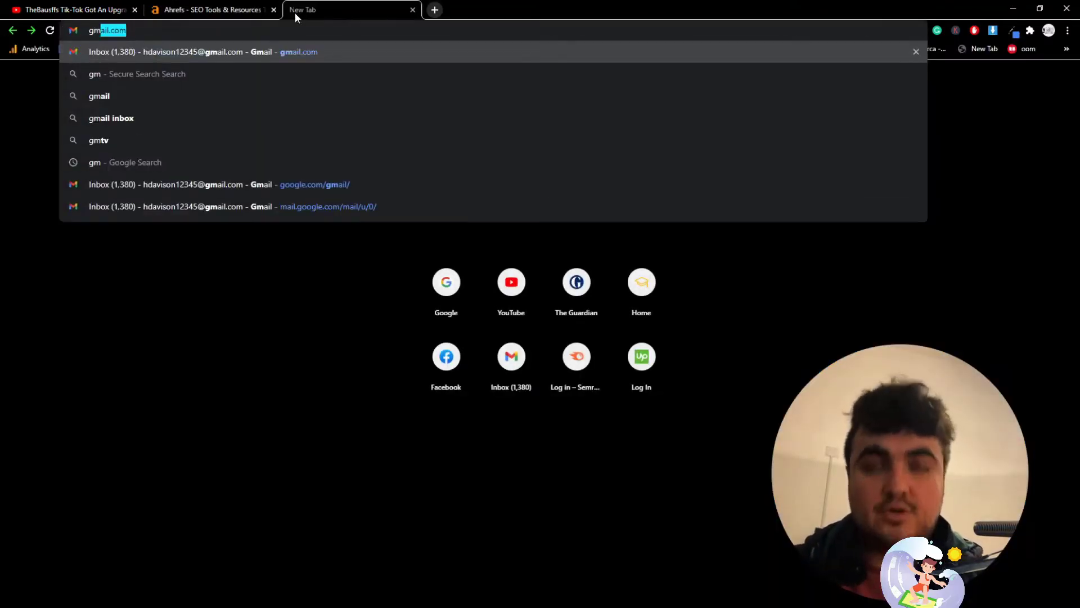
pyautogui.press('Return')
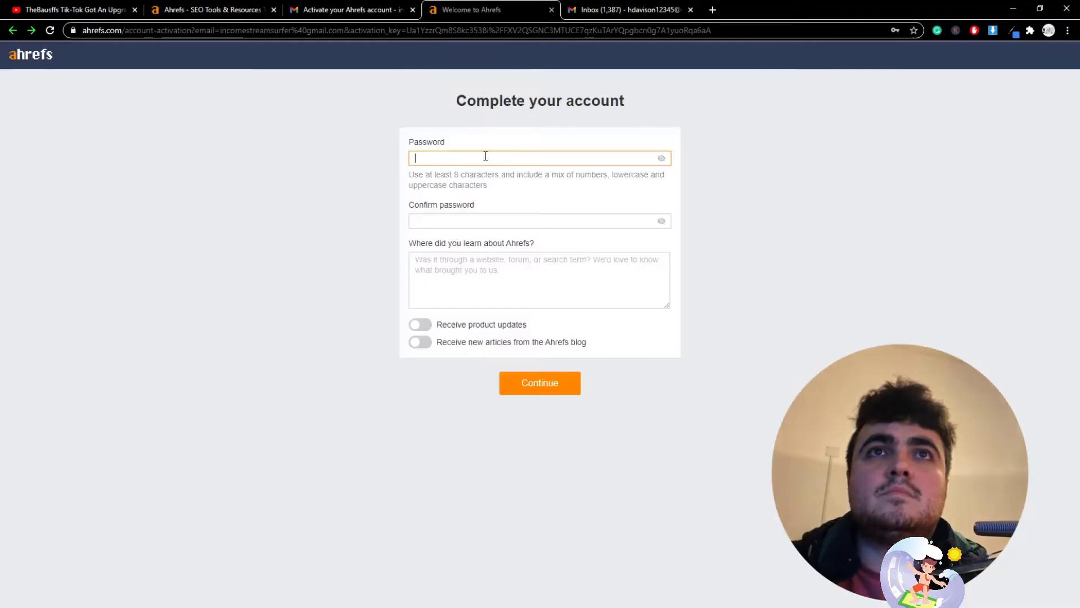
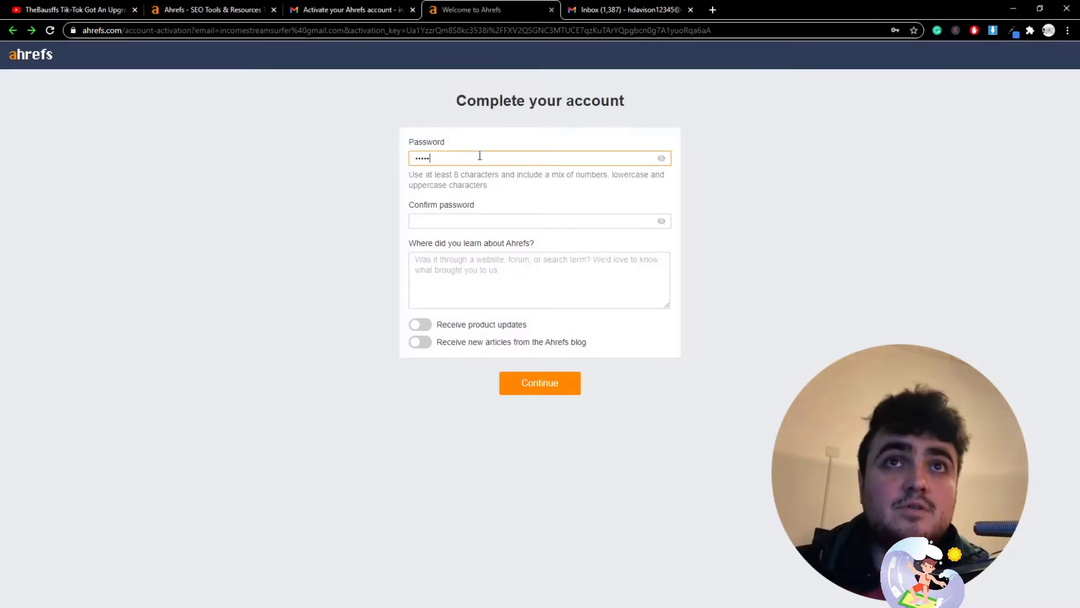
pyautogui.press('BackSpace')
pyautogui.press('BackSpace')
pyautogui.press('BackSpace')
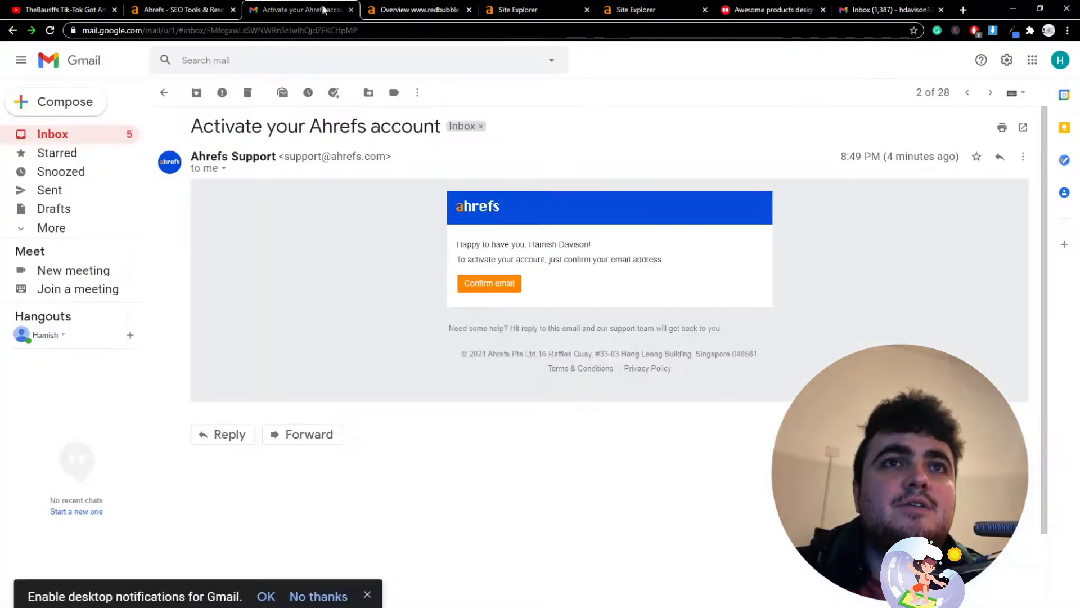
# Check the open Ahrefs tabs, retry the failed keywords report, and close the stalled duplicate tab.
pyautogui.click(323, 10)
pyautogui.click(414, 9)
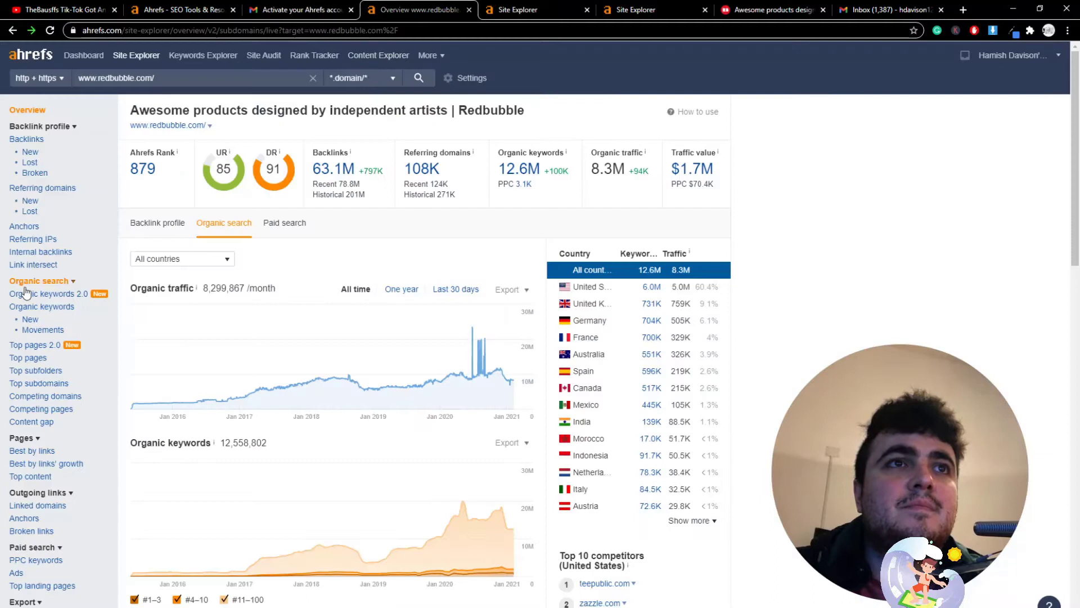
pyautogui.moveTo(323, 379)
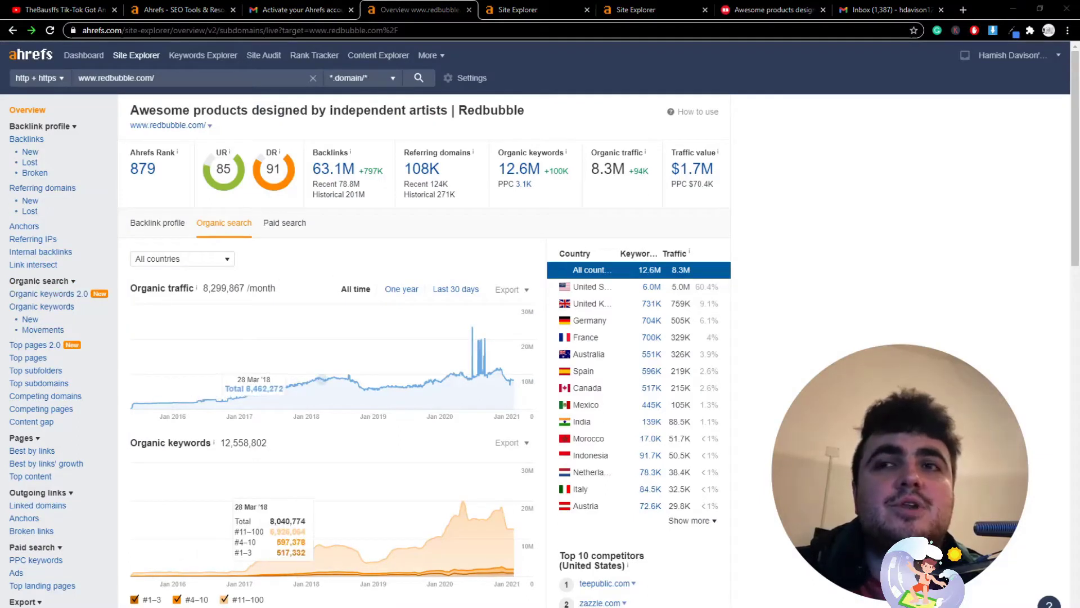
pyautogui.click(535, 10)
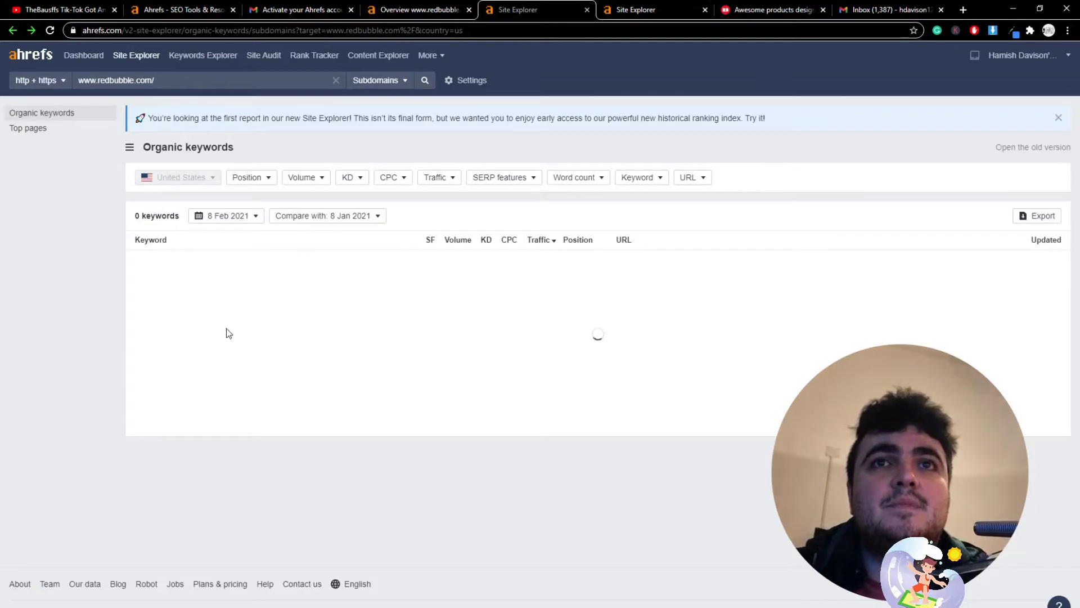
pyautogui.click(633, 6)
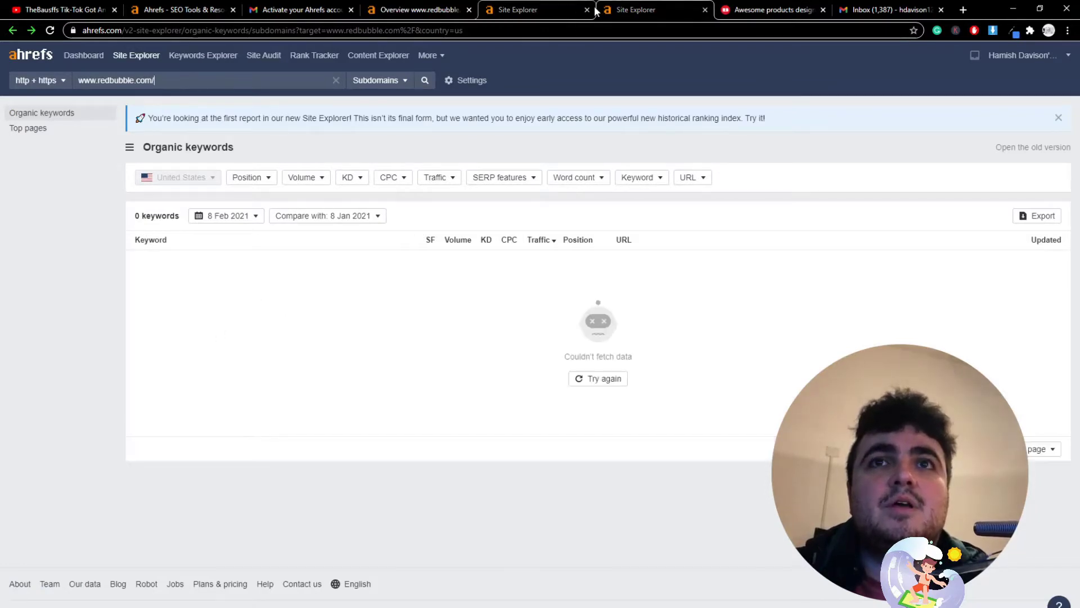
pyautogui.click(589, 386)
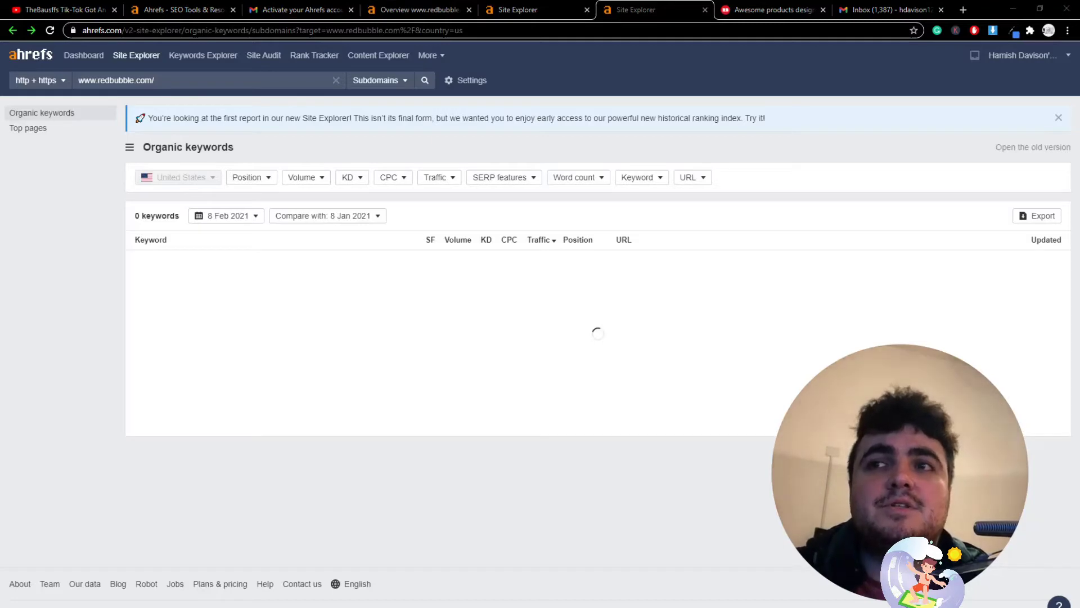
pyautogui.hotkey('ctrl', 'w')
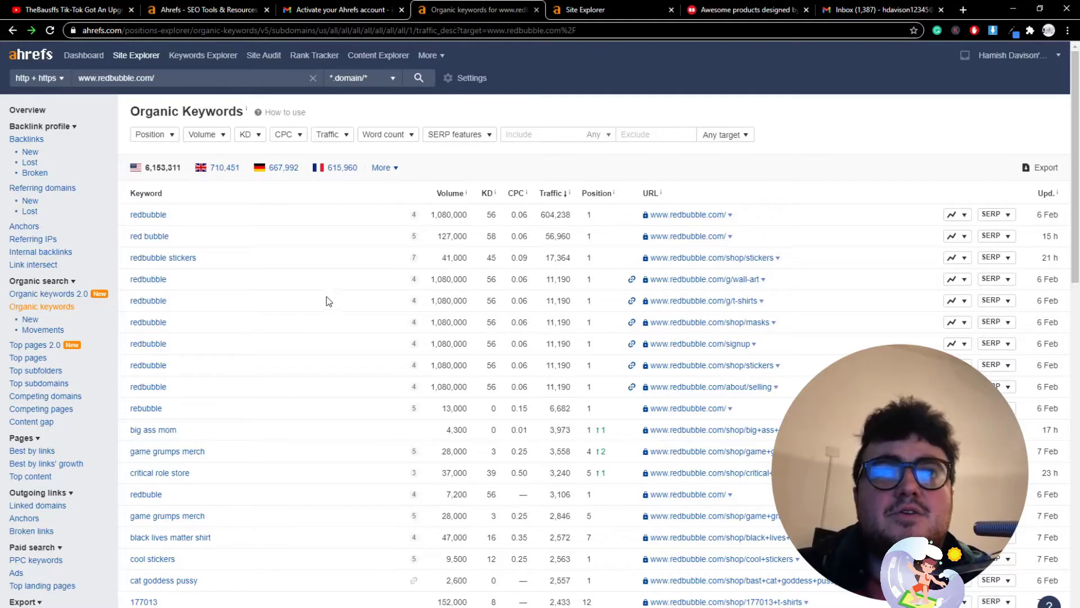
pyautogui.scroll(-1, 288, 356)
pyautogui.scroll(1, 292, 364)
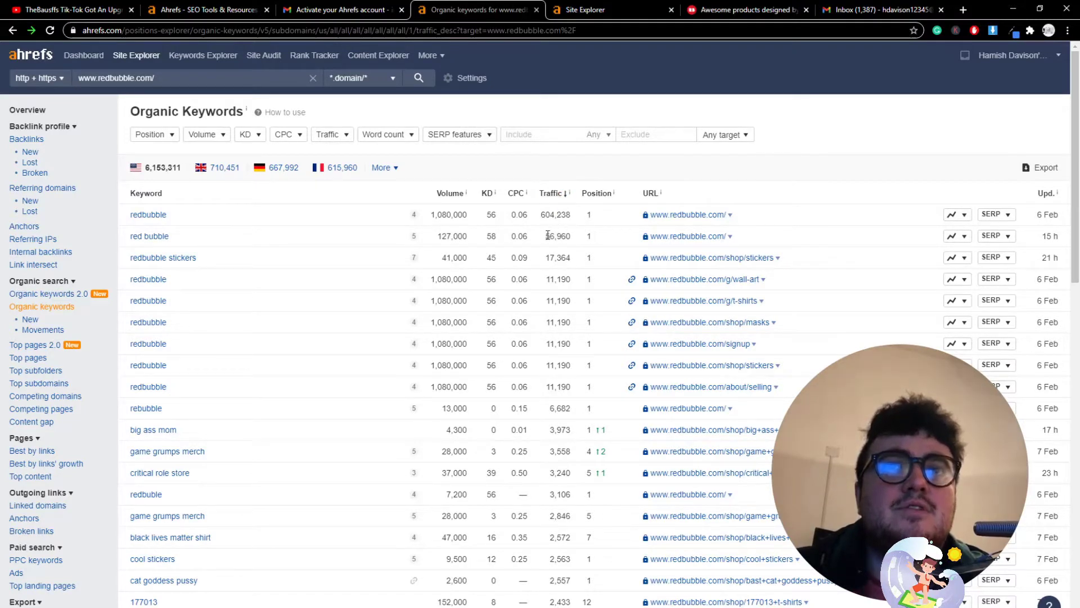
pyautogui.scroll(-1, 411, 349)
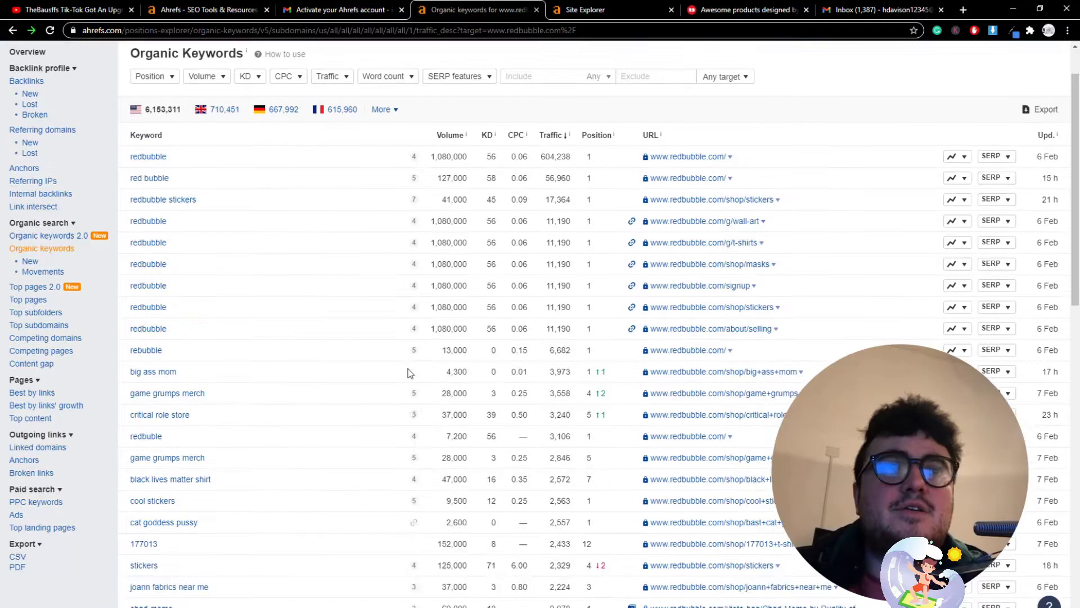
pyautogui.scroll(-1, 376, 424)
pyautogui.scroll(-5, 377, 424)
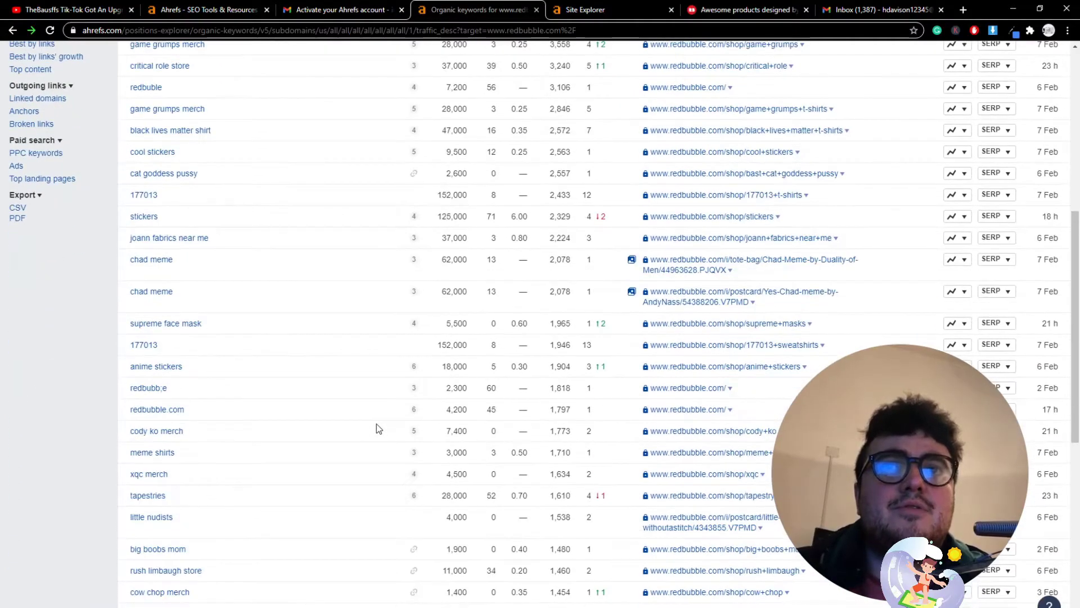
pyautogui.scroll(-6, 376, 423)
pyautogui.scroll(-2, 377, 423)
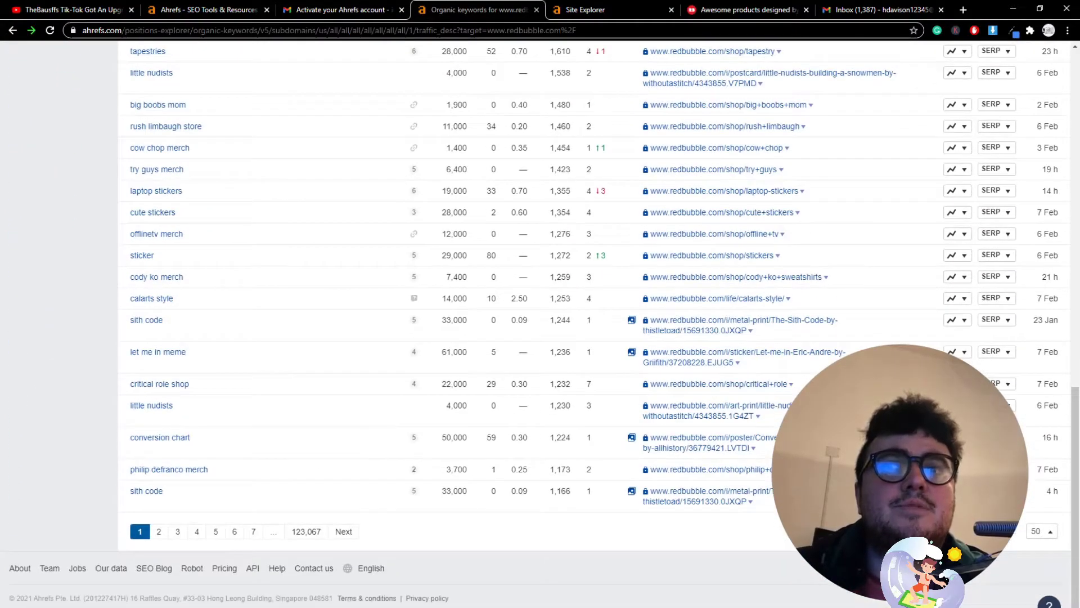
pyautogui.click(197, 532)
pyautogui.scroll(-7, 417, 426)
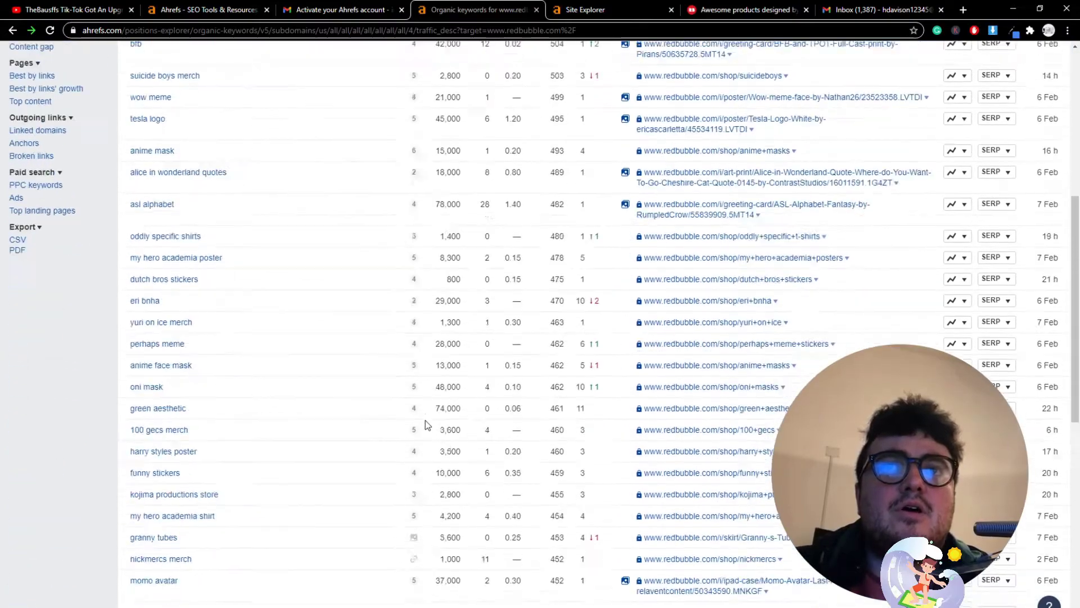
pyautogui.scroll(-7, 408, 428)
pyautogui.click(263, 532)
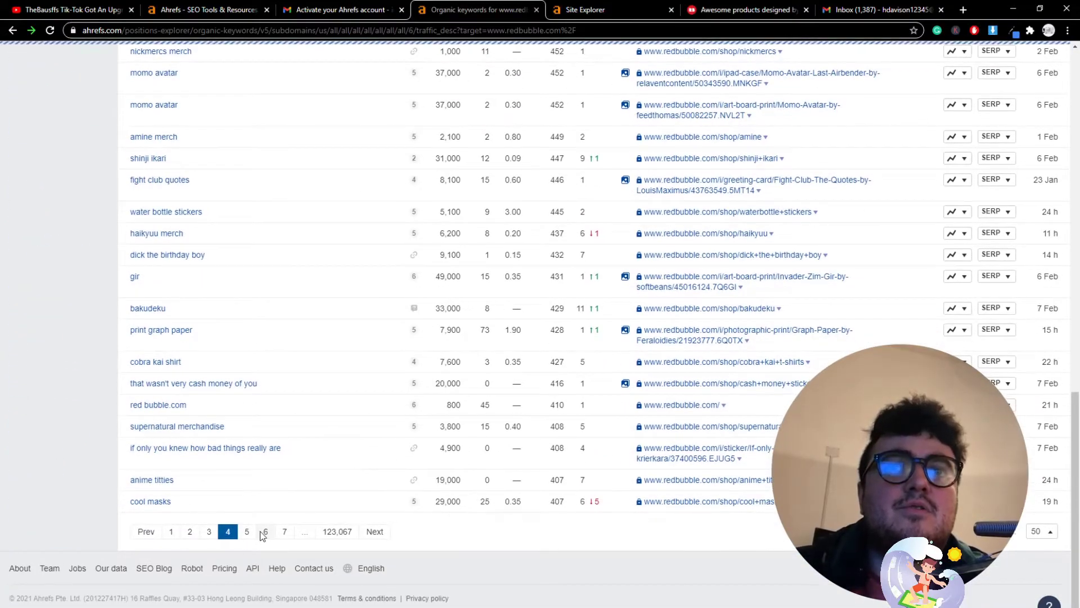
pyautogui.scroll(-5, 305, 527)
pyautogui.scroll(-5, 305, 528)
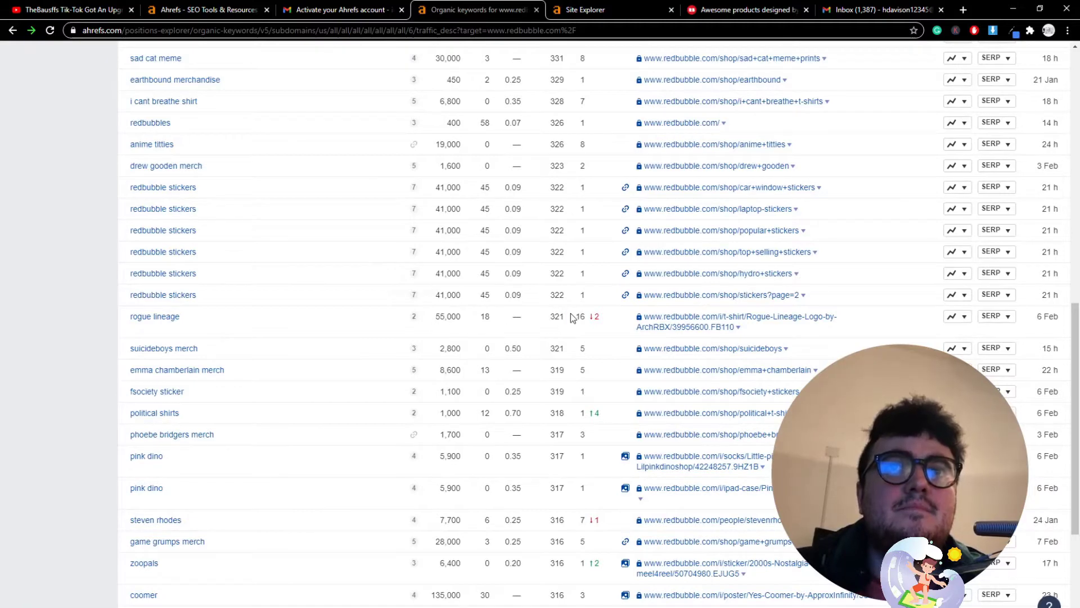
pyautogui.scroll(-4, 526, 373)
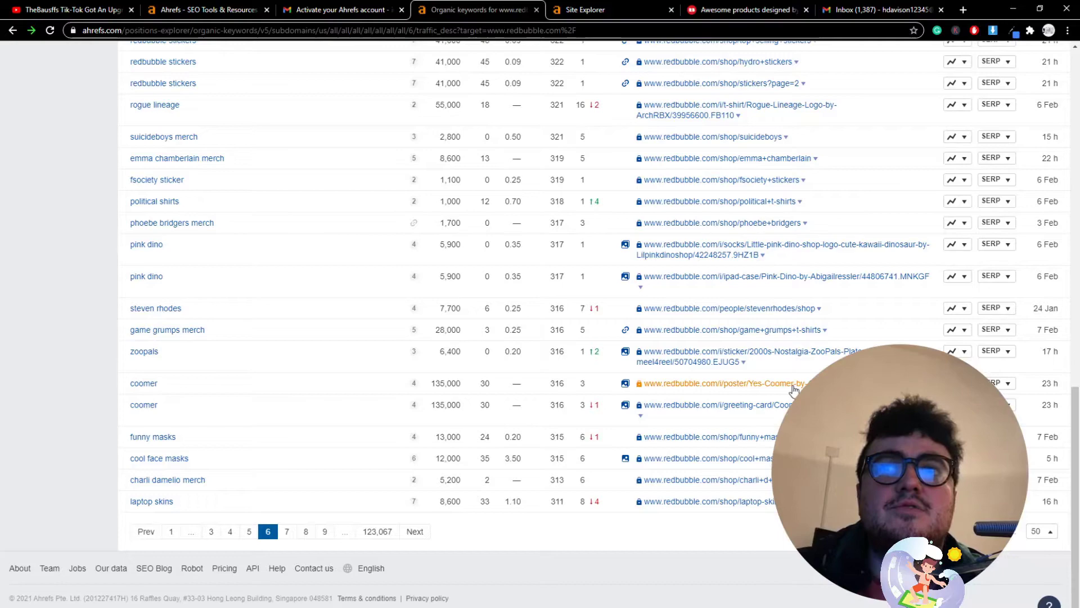
pyautogui.scroll(15, 194, 413)
pyautogui.scroll(5, 200, 407)
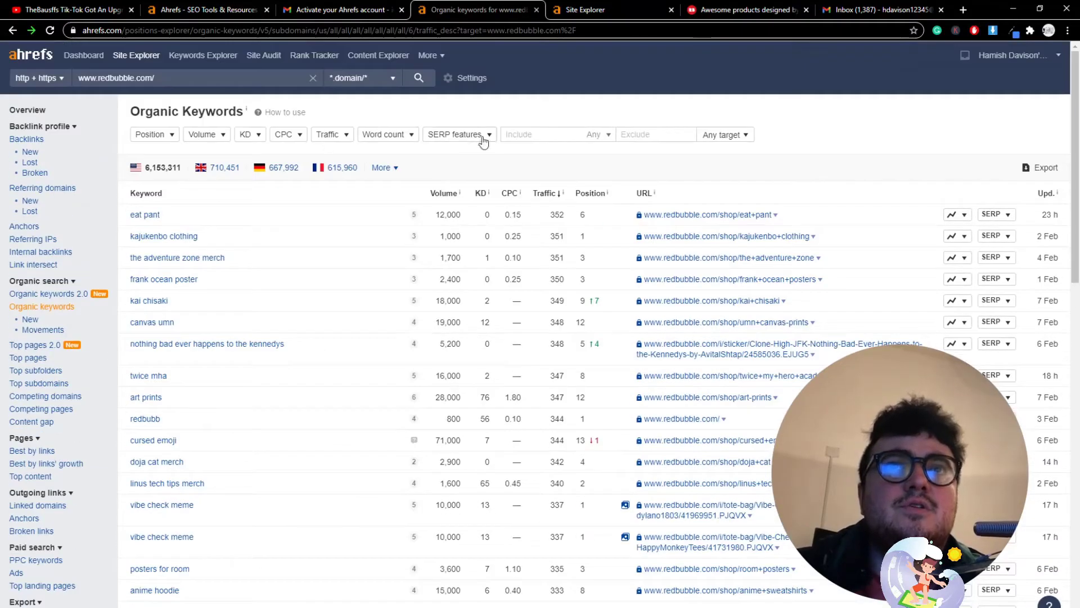
# Exclude keywords containing 'by' and move to page two of the results.
pyautogui.click(651, 141)
pyautogui.write('nu')
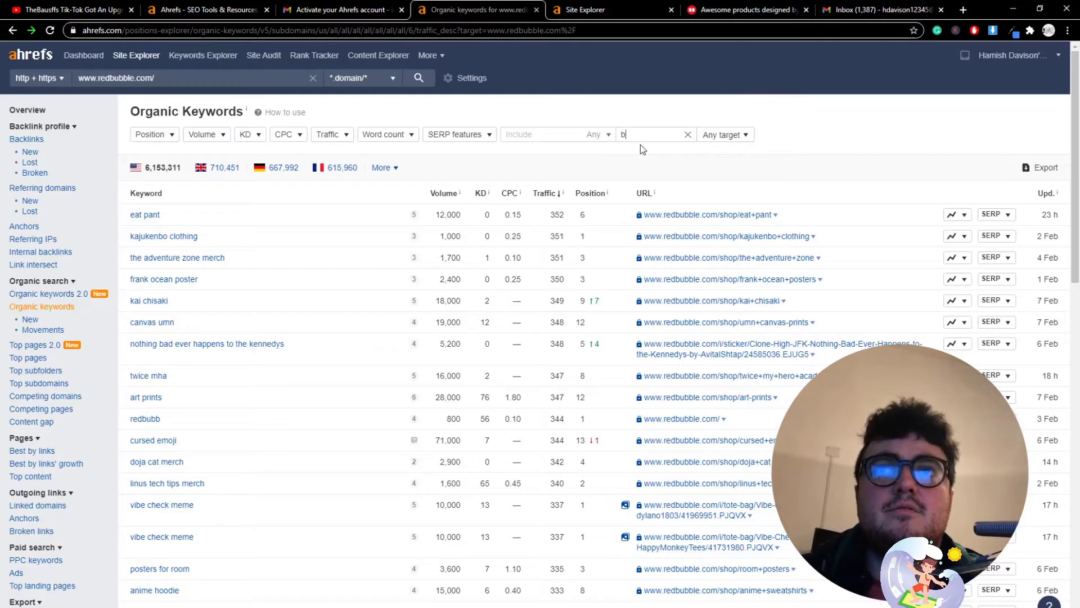
pyautogui.press('Return')
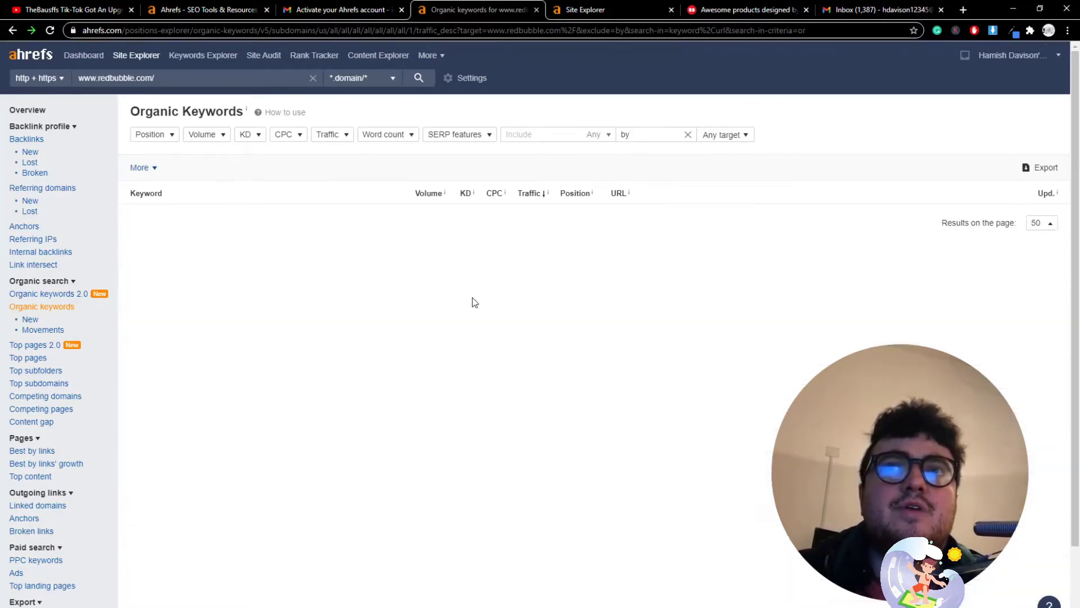
pyautogui.scroll(-2, 473, 303)
pyautogui.scroll(-4, 560, 315)
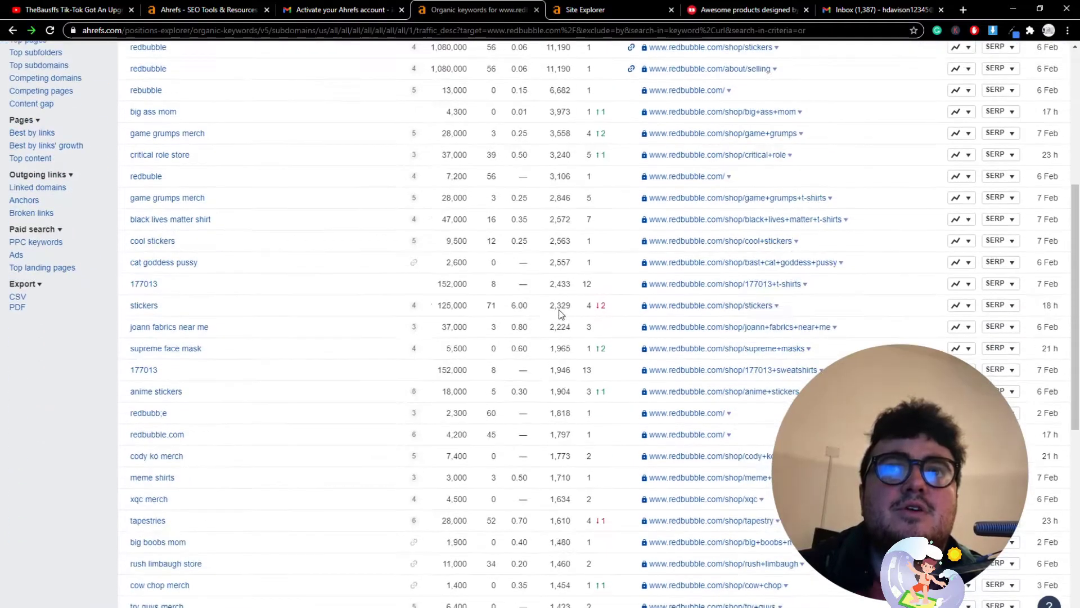
pyautogui.scroll(-3, 560, 315)
pyautogui.scroll(-3, 563, 394)
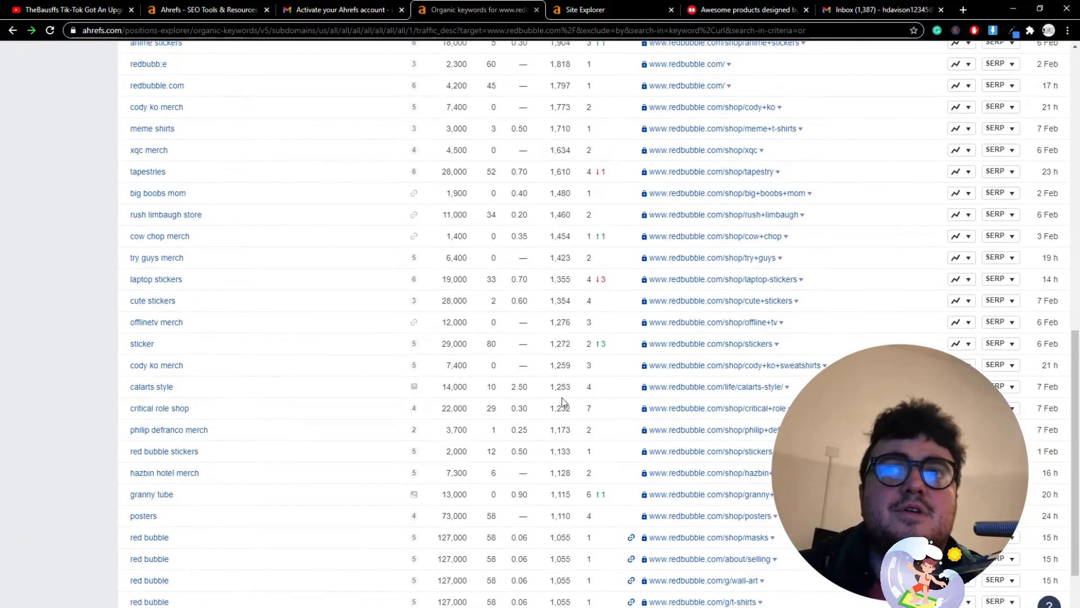
pyautogui.scroll(-2, 521, 415)
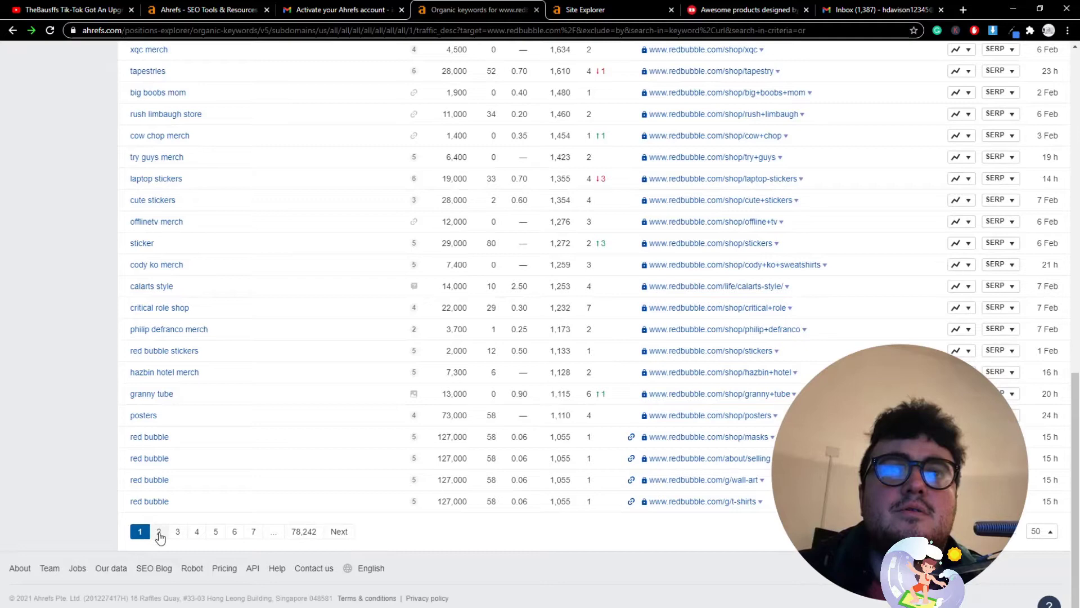
pyautogui.click(159, 532)
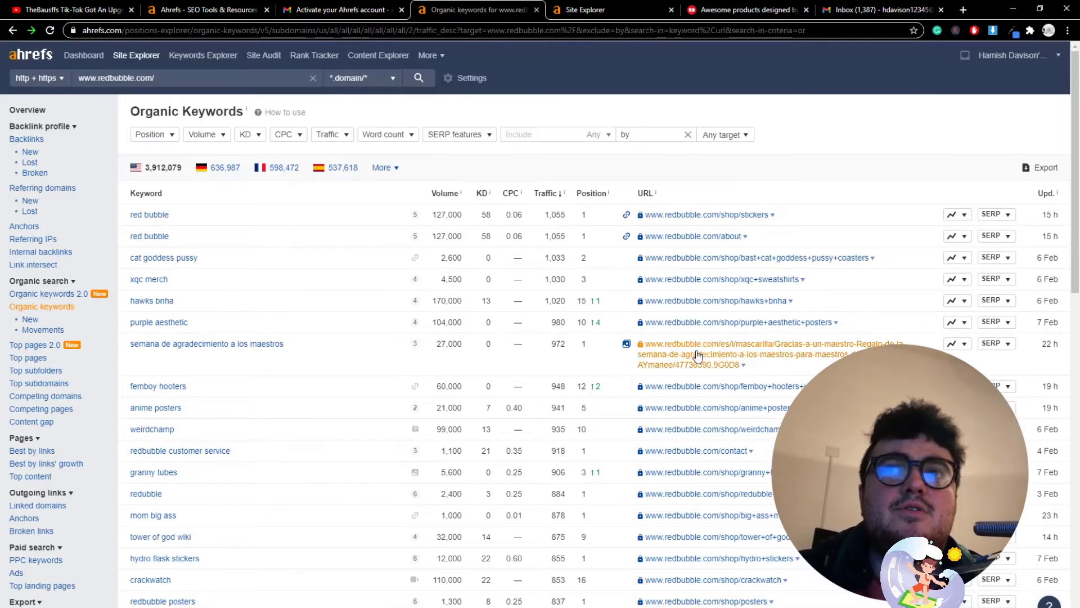
# Open the cat goddess coasters Redbubble page in a new tab, look it over, and return.
pyautogui.click(672, 264)
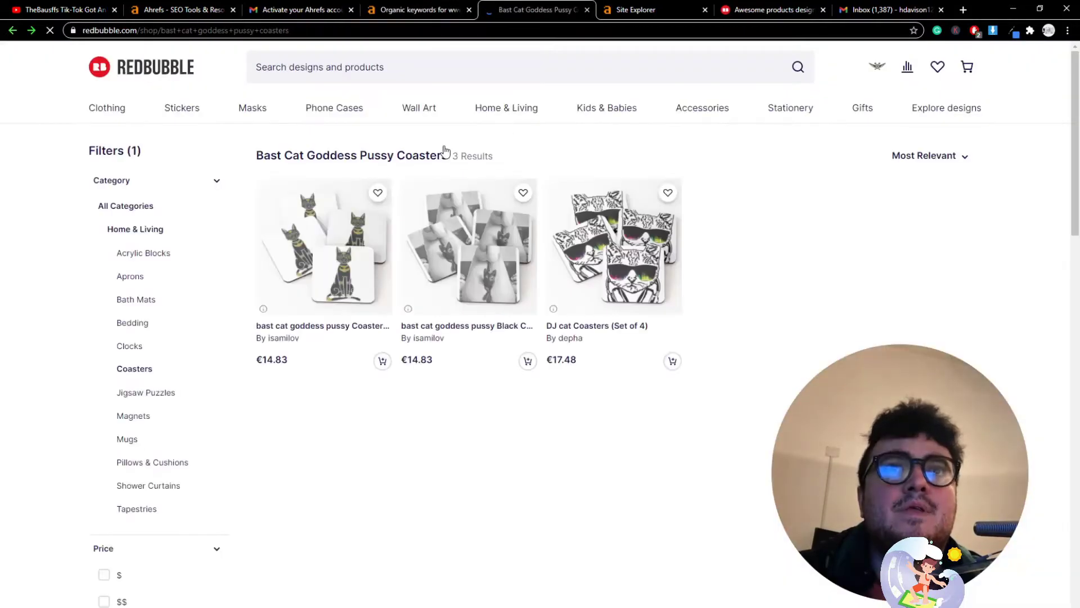
pyautogui.click(434, 10)
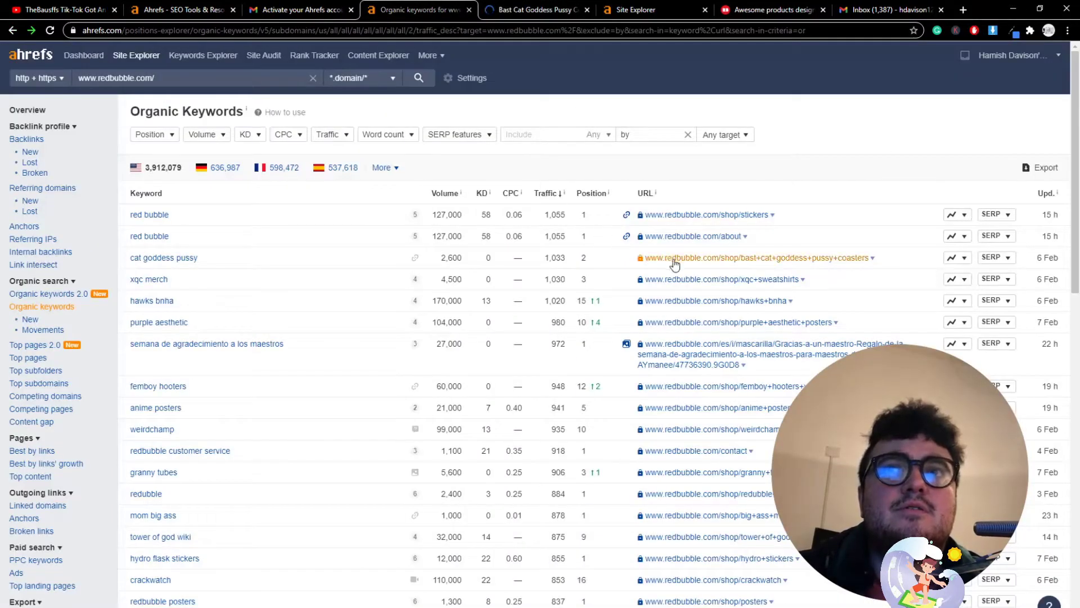
pyautogui.click(745, 265)
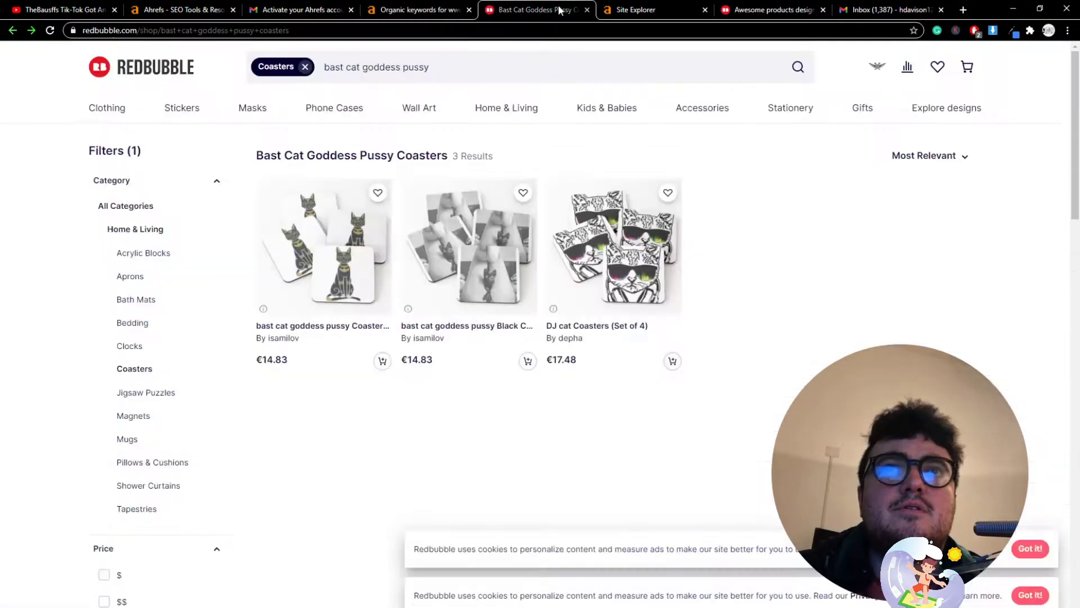
pyautogui.moveTo(495, 154); pyautogui.dragTo(356, 155)
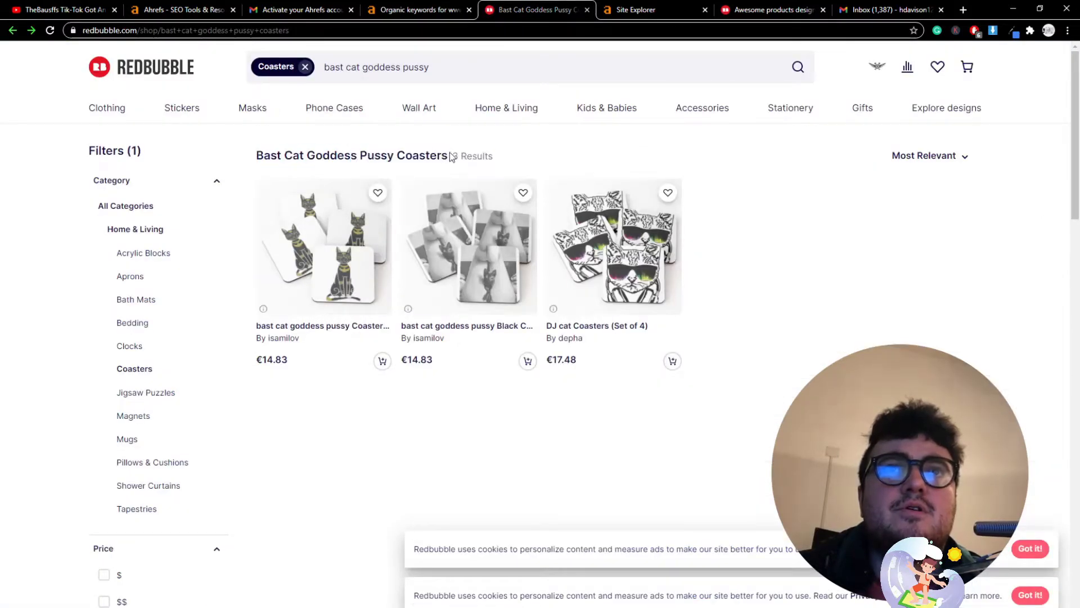
pyautogui.moveTo(451, 156); pyautogui.dragTo(495, 152)
pyautogui.click(494, 147)
pyautogui.click(410, 8)
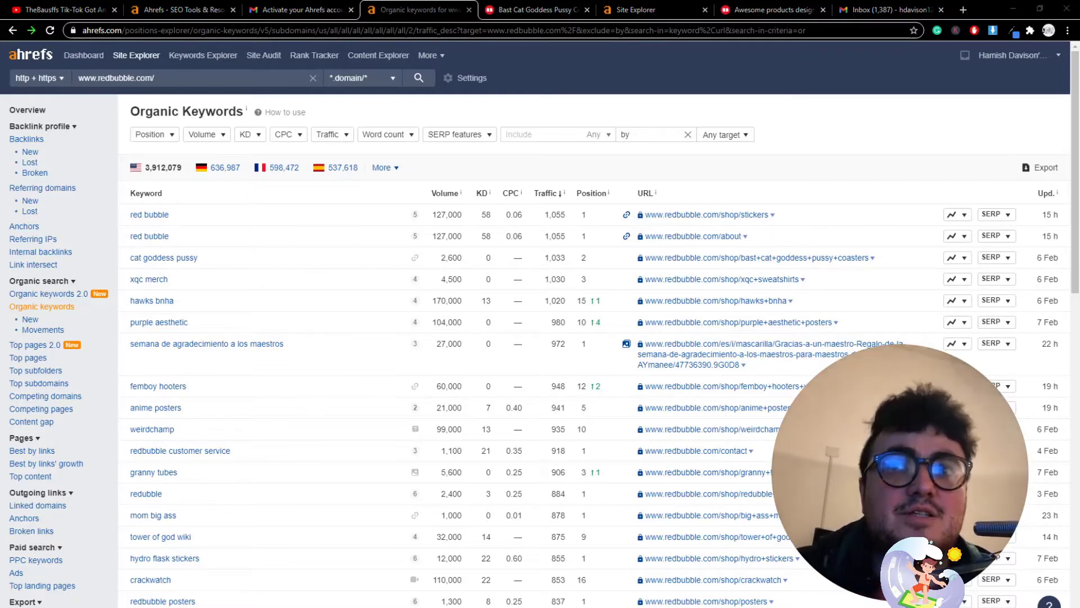
# Zoom the keyword report in and back out, then find 'cat' on the page.
pyautogui.click(336, 275)
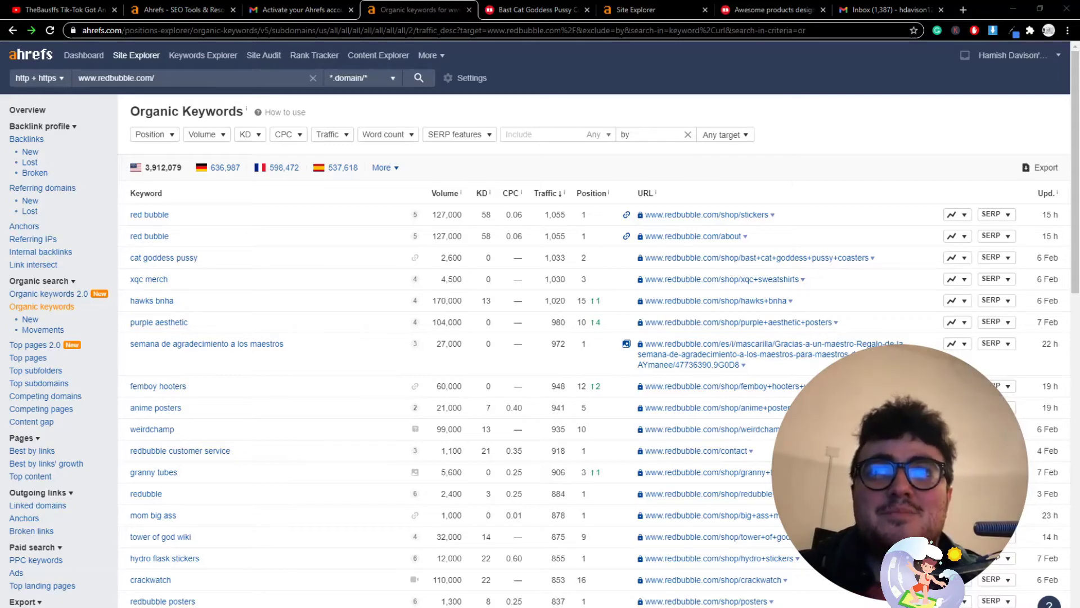
pyautogui.hotkey('ctrl', '+')
pyautogui.hotkey('ctrl', '+')
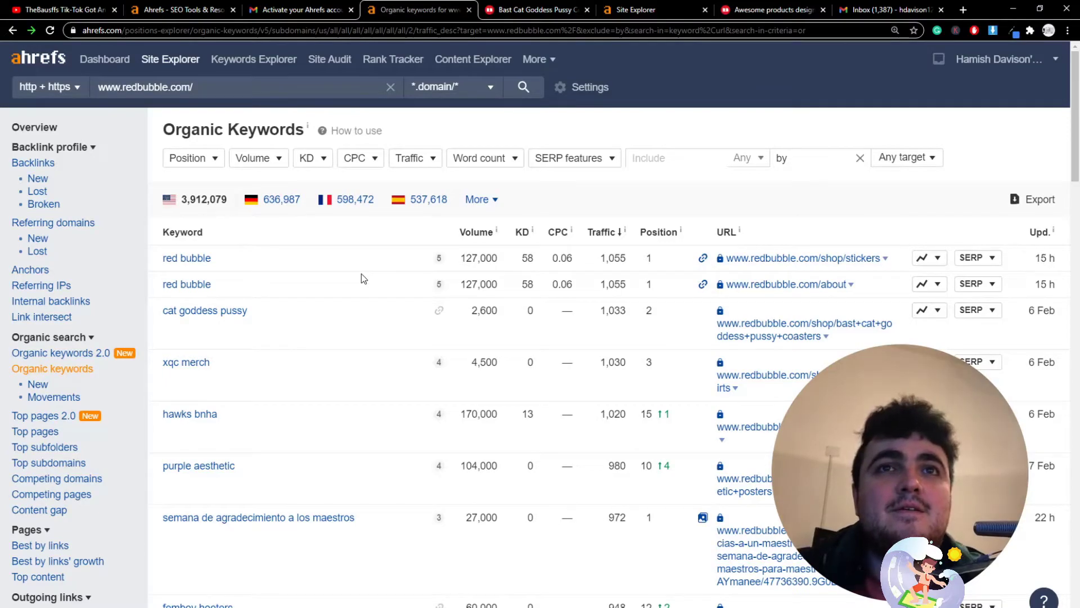
pyautogui.hotkey('ctrl', '+')
pyautogui.scroll(-5, 365, 276)
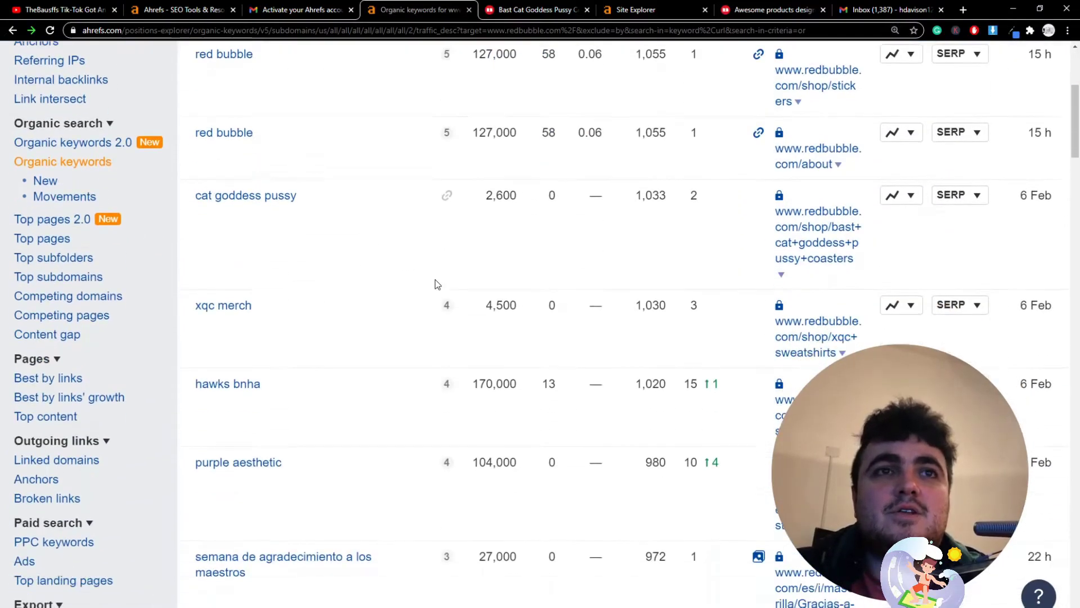
pyautogui.scroll(-3, 435, 279)
pyautogui.scroll(4, 434, 279)
pyautogui.hotkey('ctrl', '-')
pyautogui.hotkey('ctrl', '-')
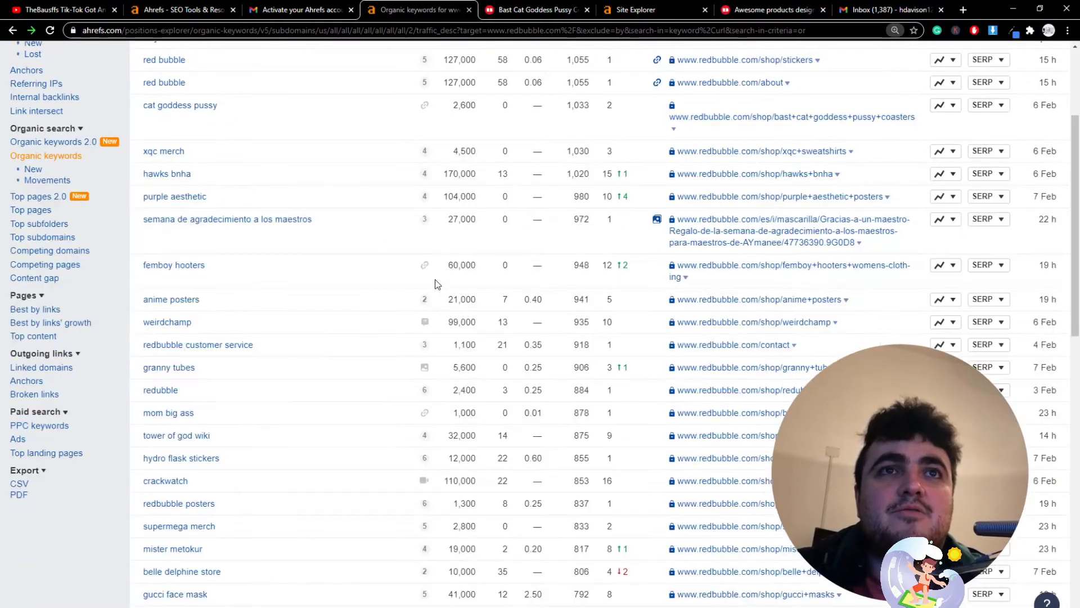
pyautogui.scroll(5, 434, 279)
pyautogui.hotkey('ctrl', 'f')
pyautogui.write('cat')
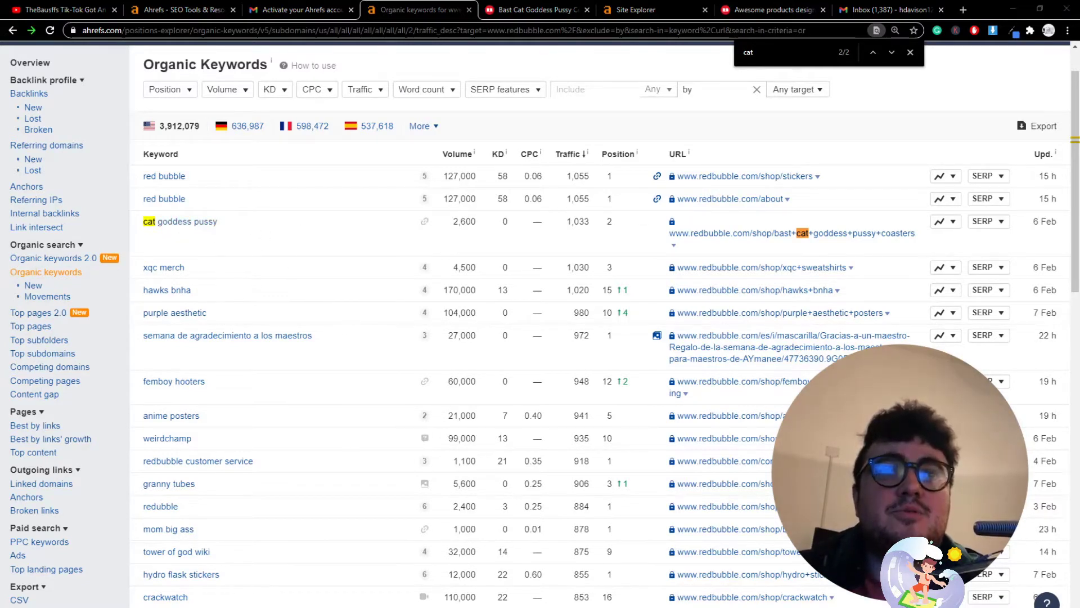
# Check the xqc merch and femboy hooters Redbubble pages in new tabs, closing femboy hooters.
pyautogui.middleClick(726, 267)
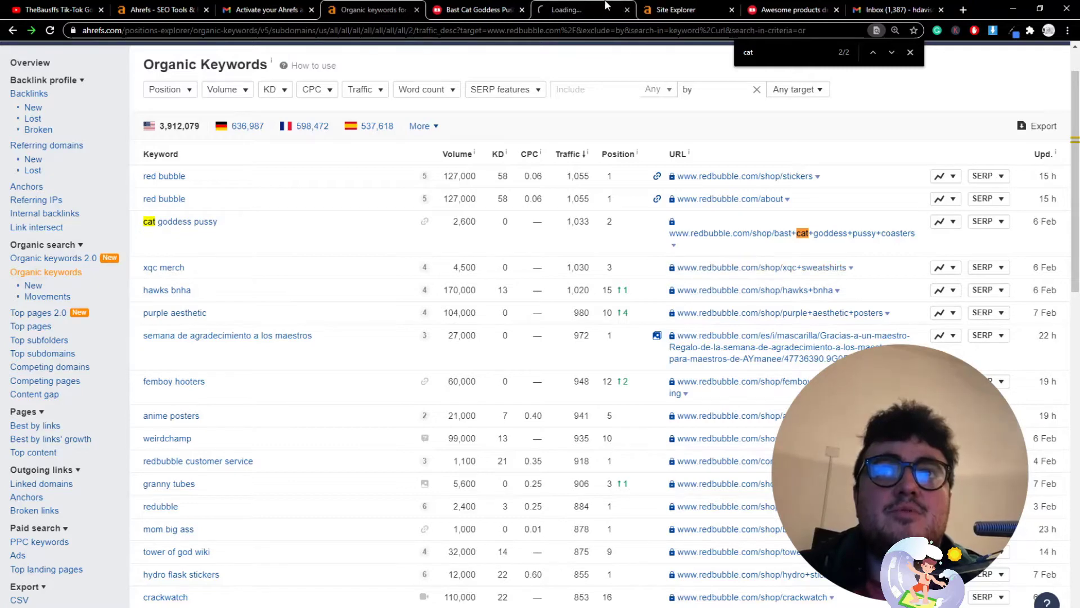
pyautogui.click(472, 10)
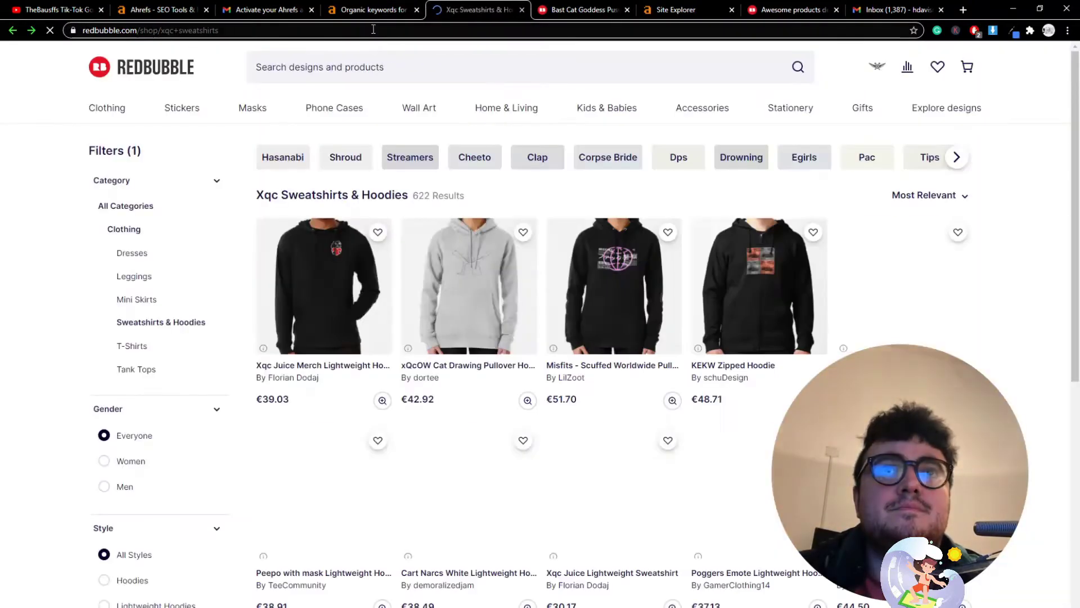
pyautogui.click(368, 10)
pyautogui.scroll(-1, 471, 367)
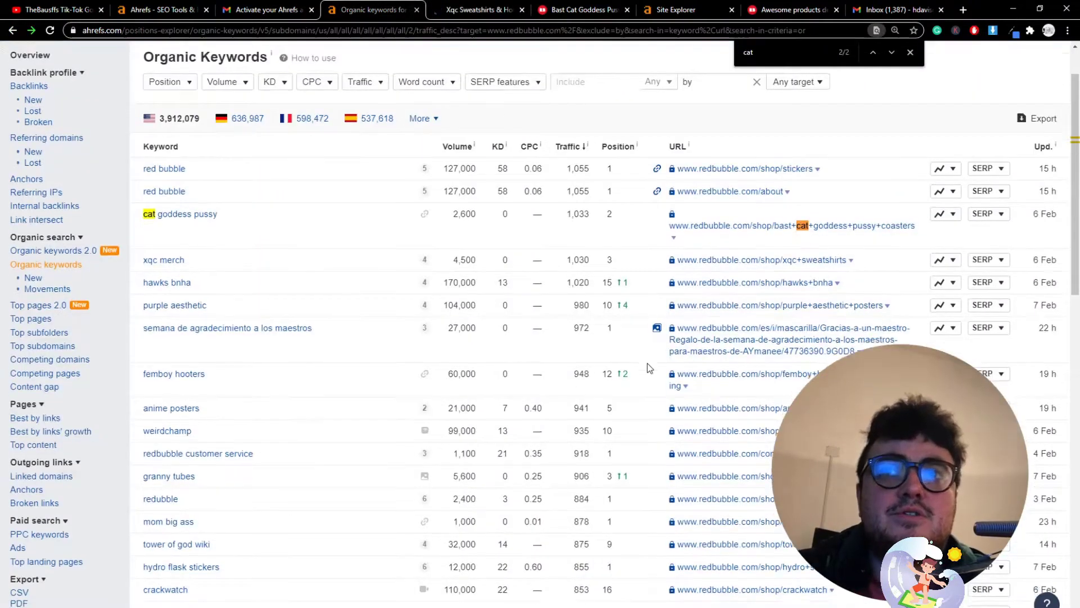
pyautogui.middleClick(721, 329)
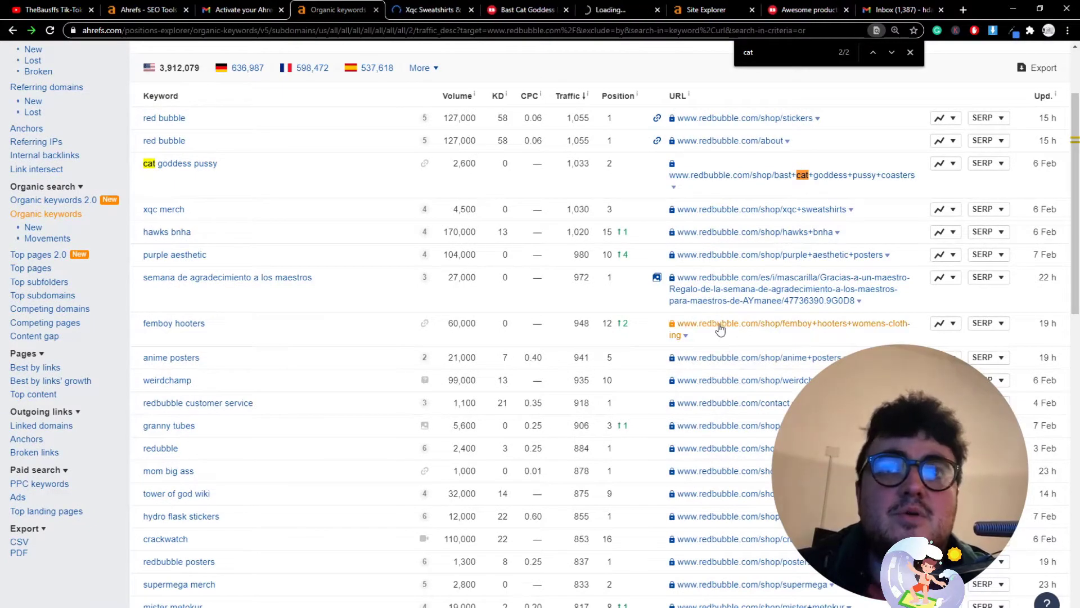
pyautogui.click(441, 6)
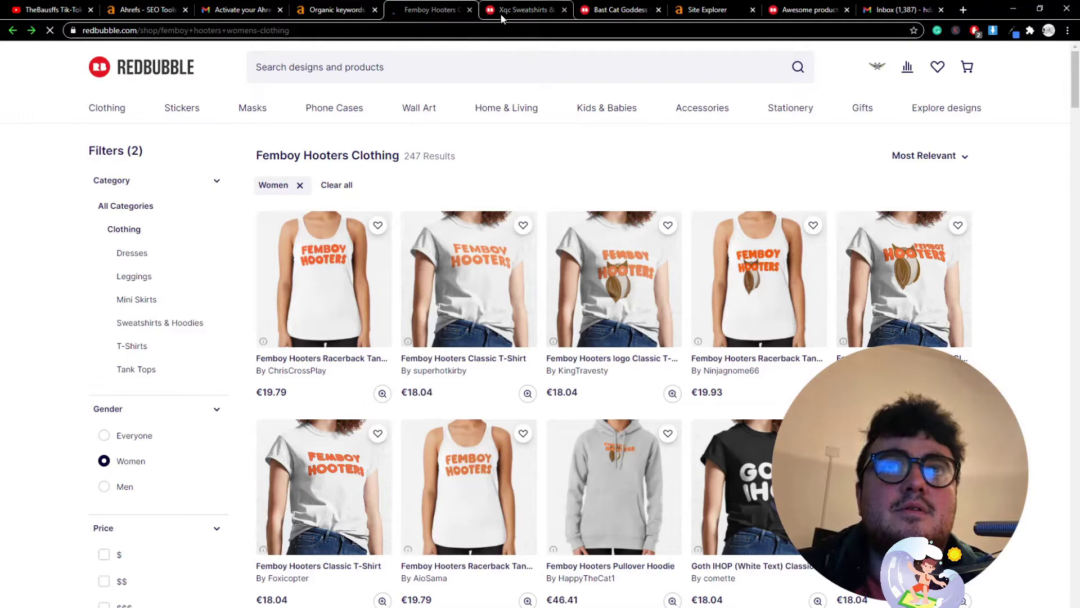
pyautogui.hotkey('ctrl', 'w')
# Open the 'big ass mom' Redbubble results and scroll through them to the pagination.
pyautogui.scroll(-2, 598, 234)
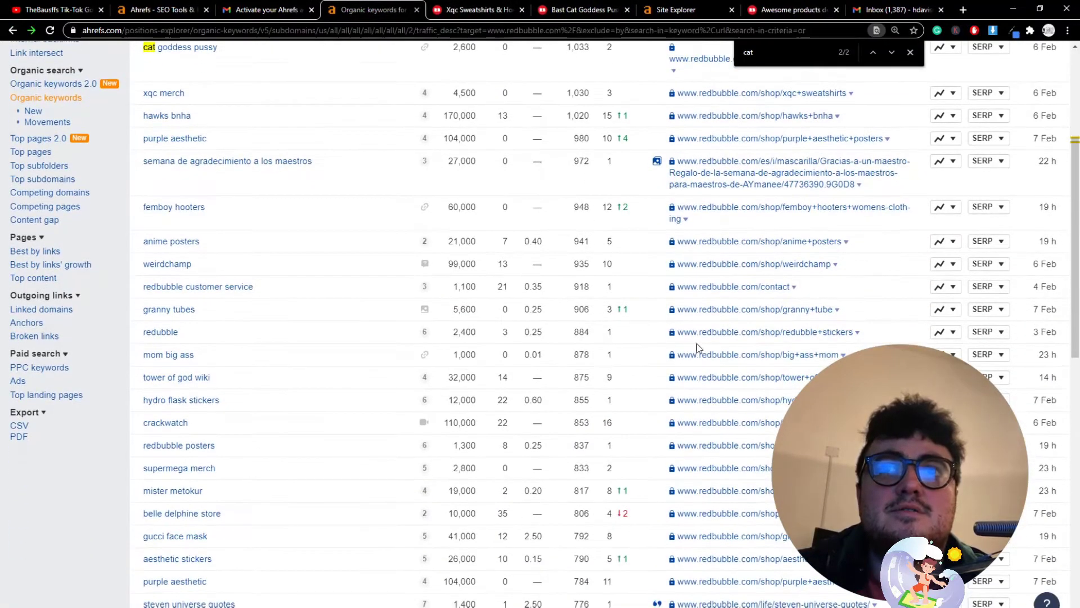
pyautogui.click(696, 358)
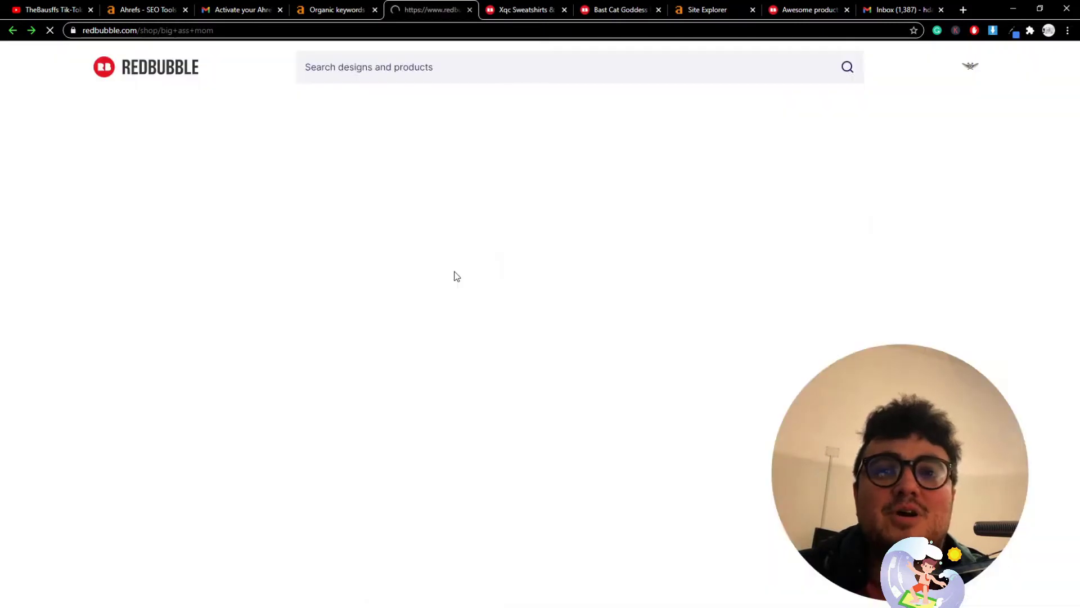
pyautogui.scroll(-2, 444, 276)
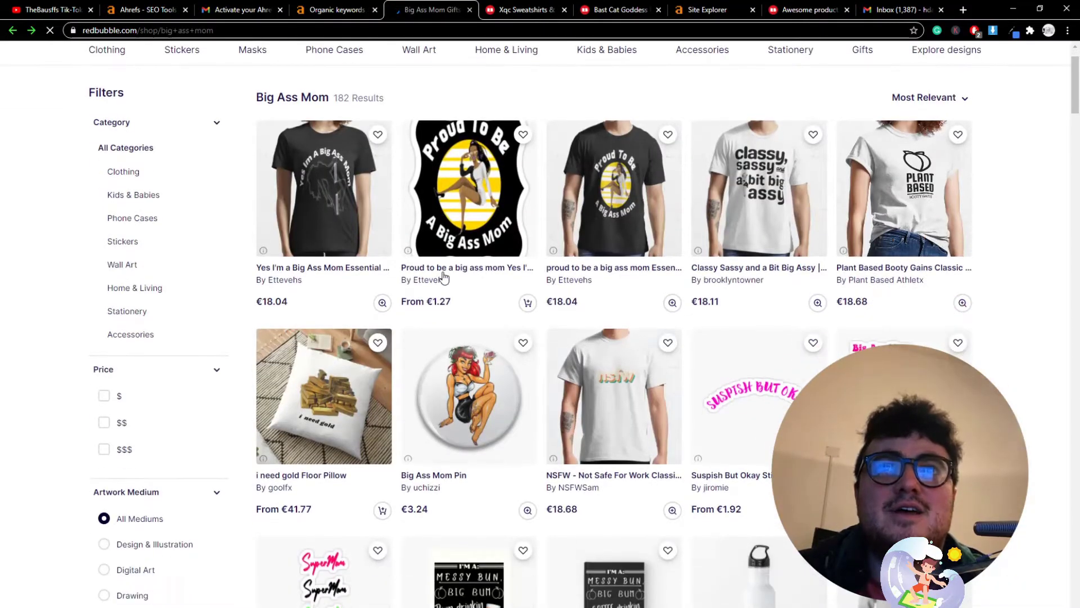
pyautogui.scroll(-4, 443, 276)
pyautogui.scroll(-3, 444, 278)
pyautogui.scroll(-3, 442, 283)
pyautogui.scroll(7, 442, 283)
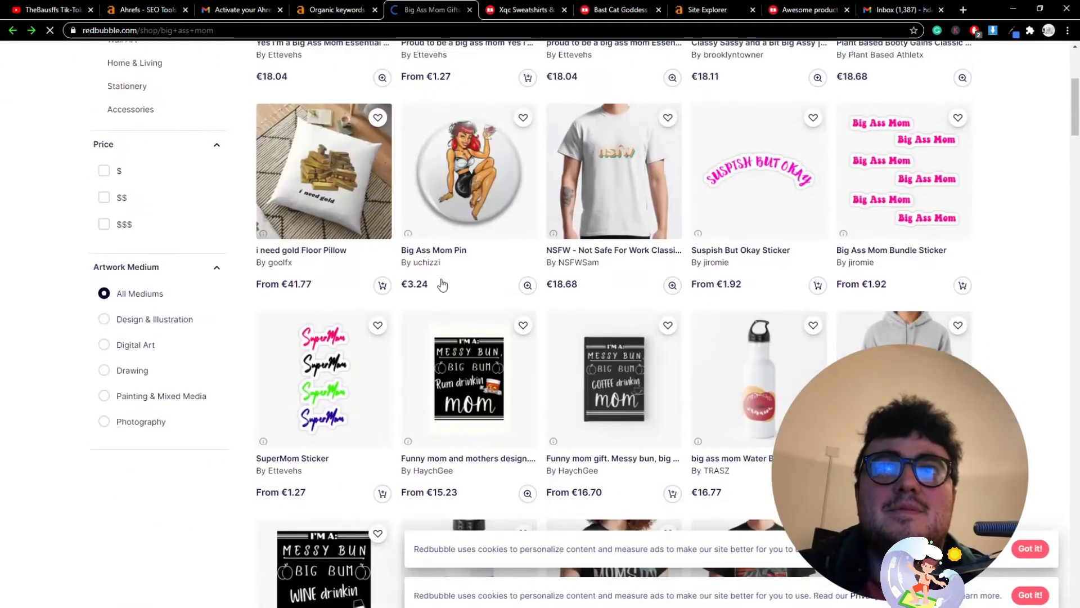
pyautogui.scroll(3, 443, 283)
pyautogui.scroll(-1, 443, 284)
pyautogui.scroll(-3, 443, 285)
pyautogui.scroll(-7, 442, 284)
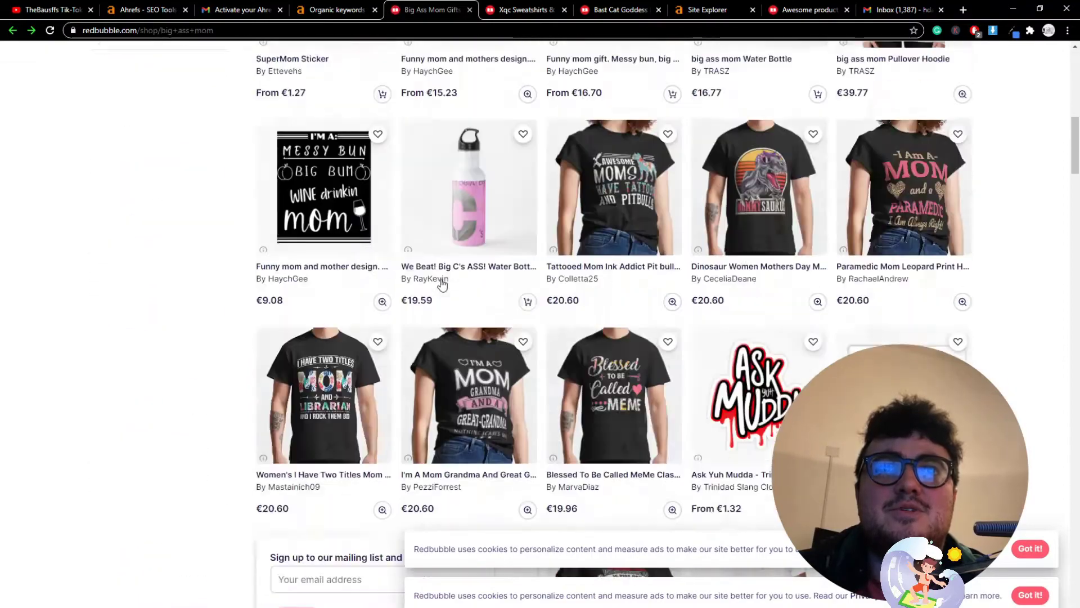
pyautogui.scroll(-7, 442, 284)
pyautogui.scroll(-6, 442, 284)
pyautogui.scroll(-6, 442, 284)
pyautogui.scroll(-7, 443, 284)
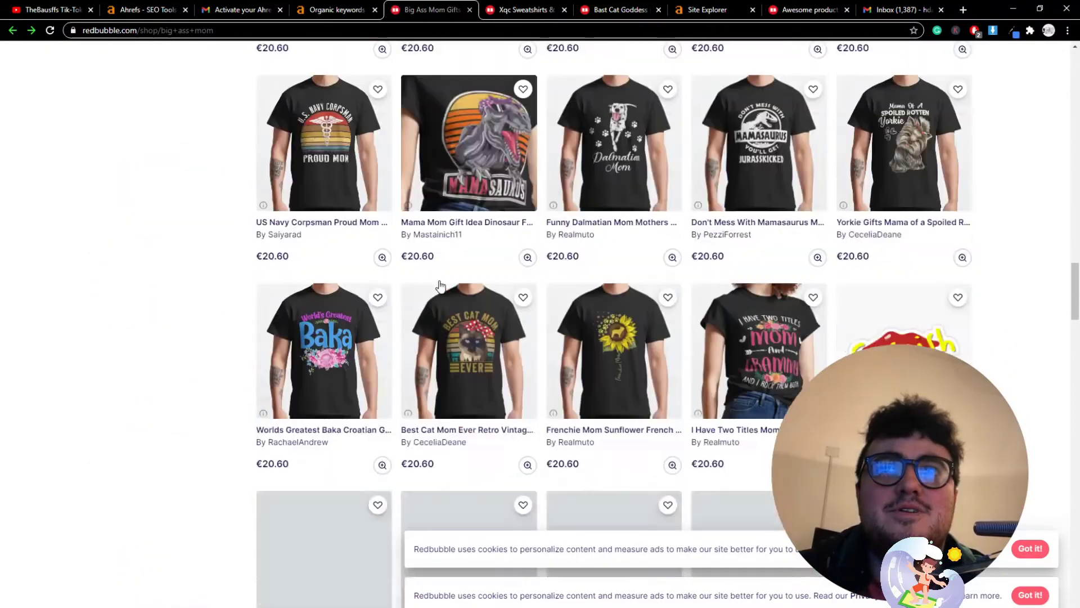
pyautogui.scroll(-3, 442, 284)
pyautogui.scroll(-6, 442, 284)
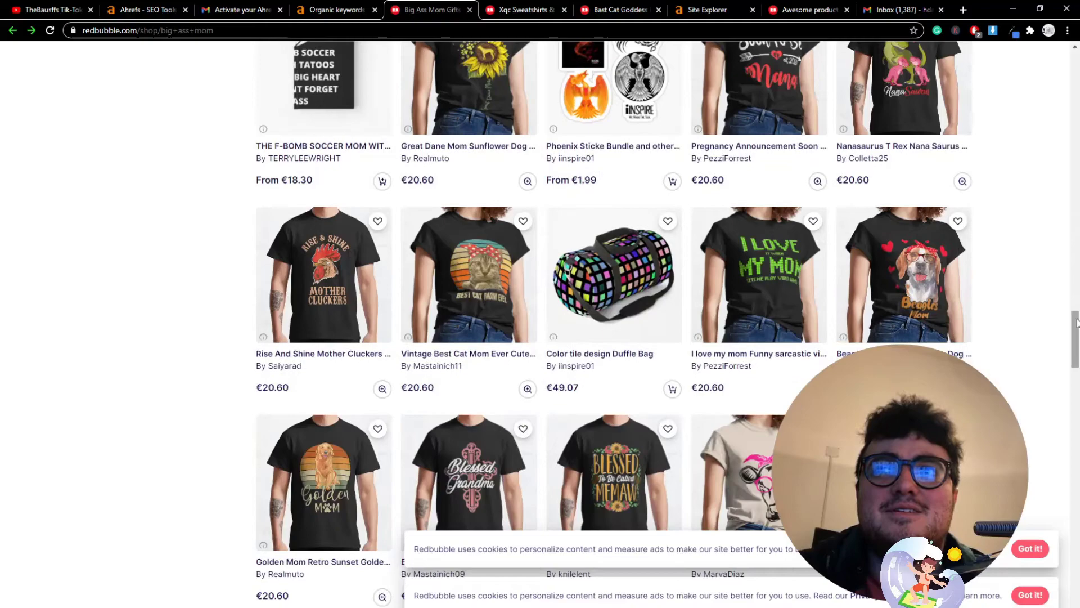
pyautogui.moveTo(1077, 322)
pyautogui.mouseDown()
pyautogui.moveTo(1069, 524)
pyautogui.moveTo(1069, 501)
pyautogui.mouseUp()
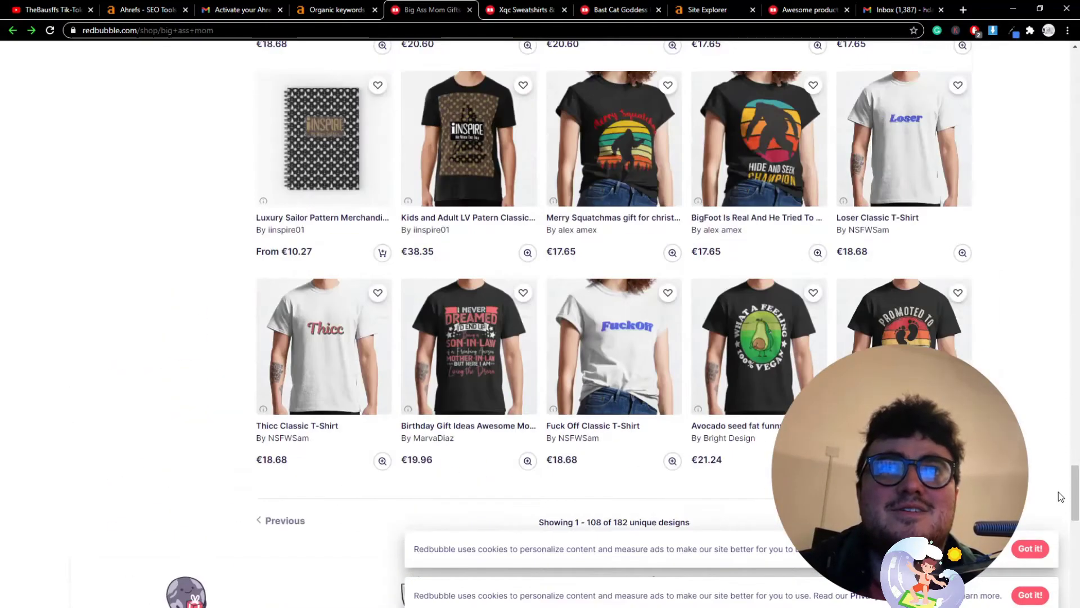
# Search the results page for 'myster', scroll through the matches, and return to the Ahrefs report.
pyautogui.hotkey('ctrl', 'f')
pyautogui.write('myster')
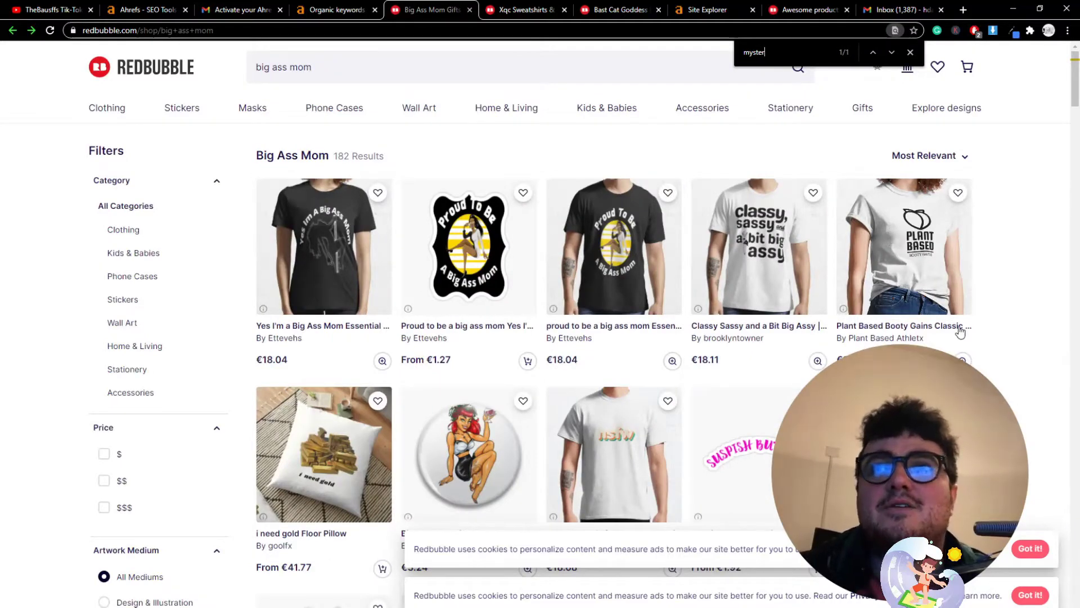
pyautogui.scroll(-2, 960, 333)
pyautogui.scroll(-3, 957, 335)
pyautogui.scroll(-2, 945, 340)
pyautogui.scroll(-3, 933, 347)
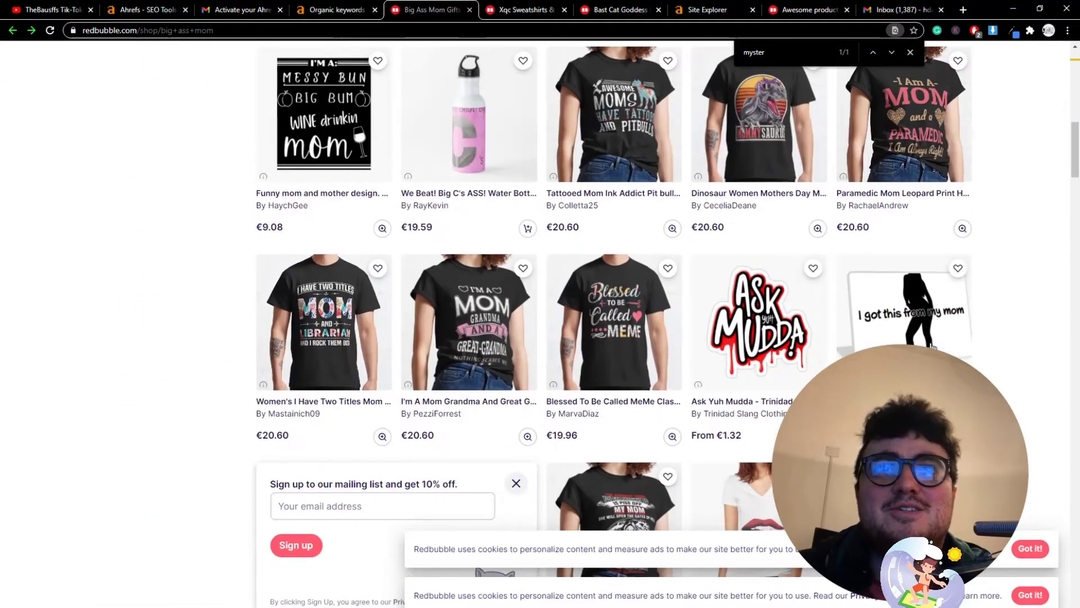
pyautogui.scroll(-4, 787, 281)
pyautogui.scroll(-4, 771, 282)
pyautogui.scroll(6, 771, 282)
pyautogui.click(333, 6)
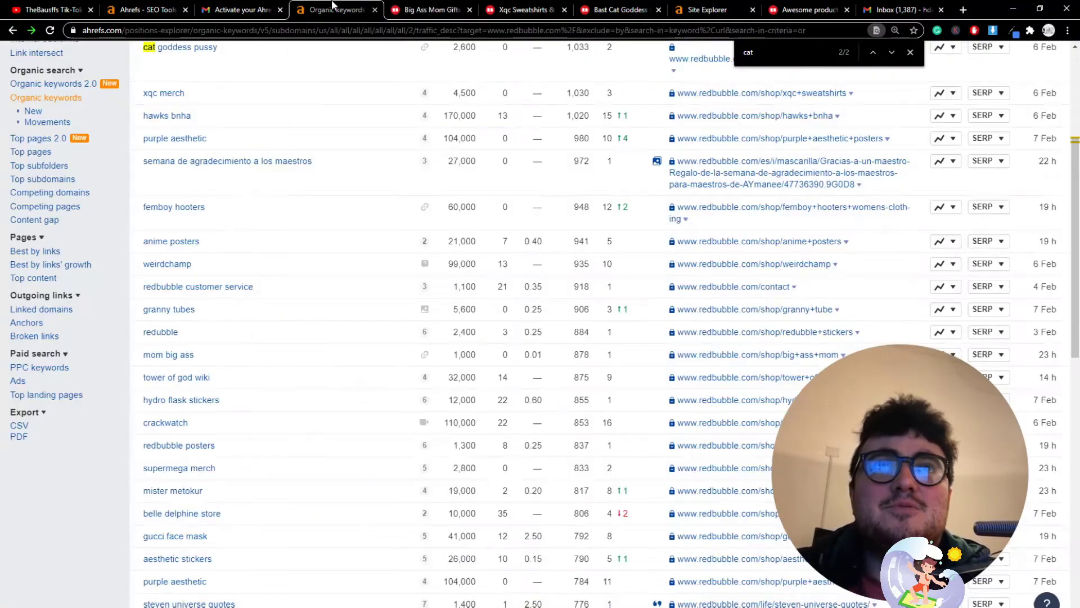
# Open the granny tube Redbubble page in a new tab, then select 'granny tubes' in Ahrefs.
pyautogui.middleClick(735, 310)
pyautogui.click(420, 8)
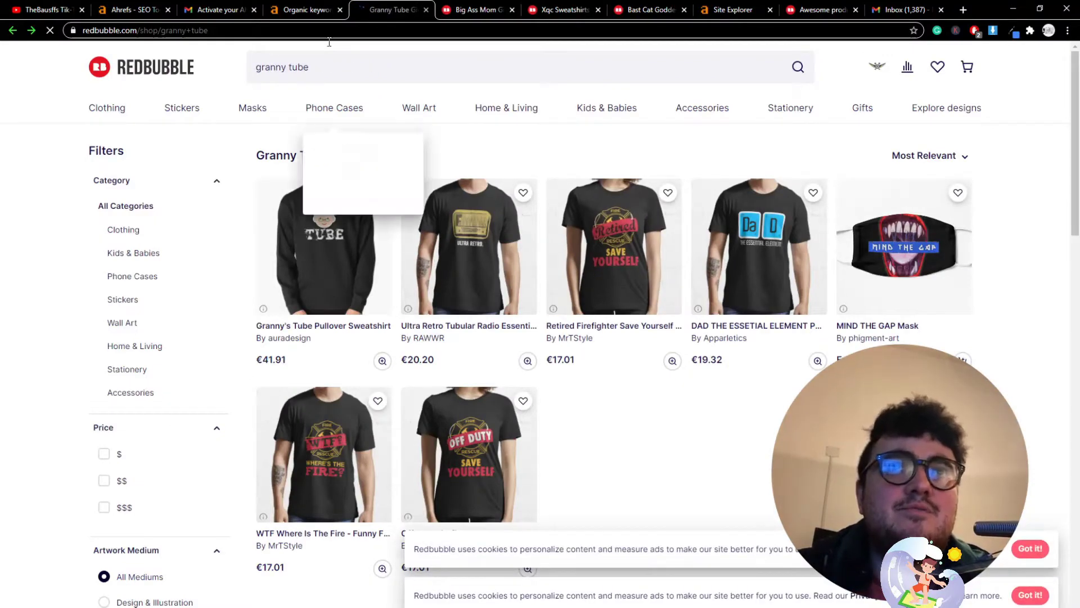
pyautogui.hotkey('ctrl', 'shift', 'Tab')
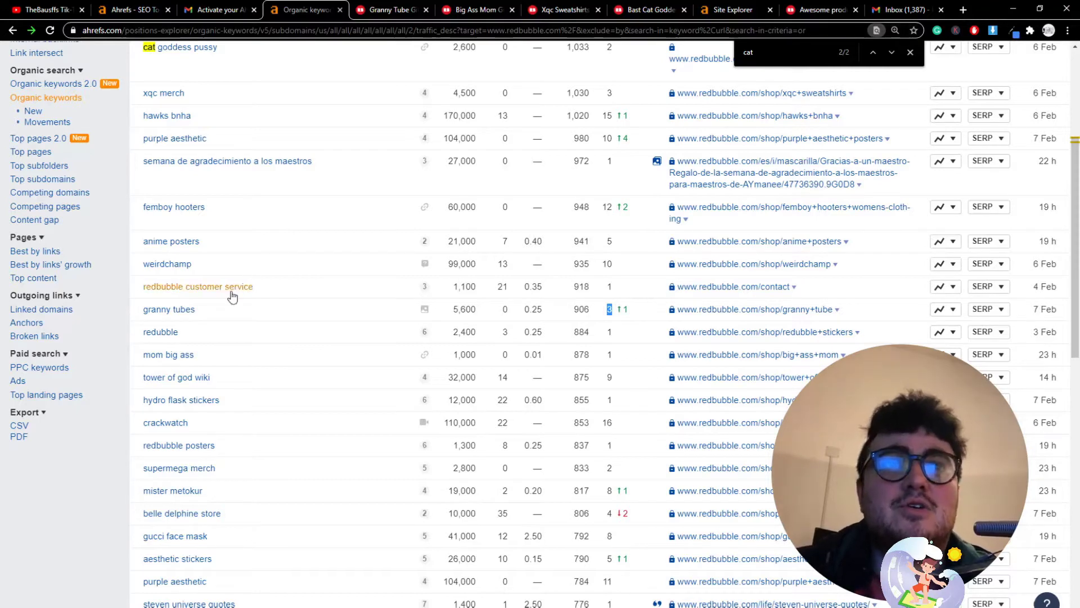
pyautogui.moveTo(196, 310); pyautogui.dragTo(162, 309)
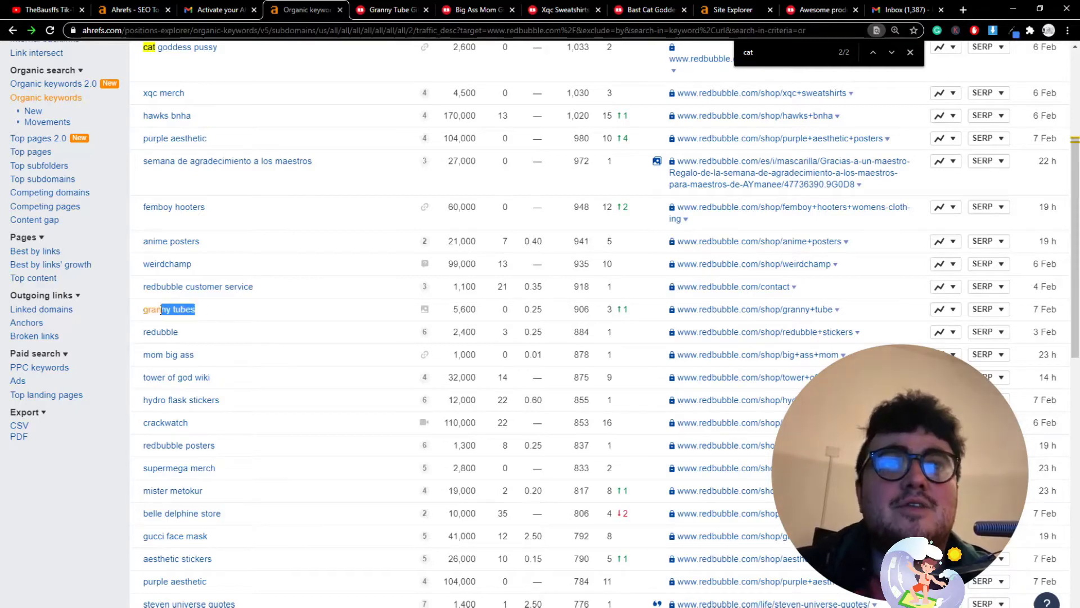
# Search Google for 'granny tubes' in a new tab.
pyautogui.click(963, 10)
pyautogui.write('gp')
pyautogui.press('BackSpace')
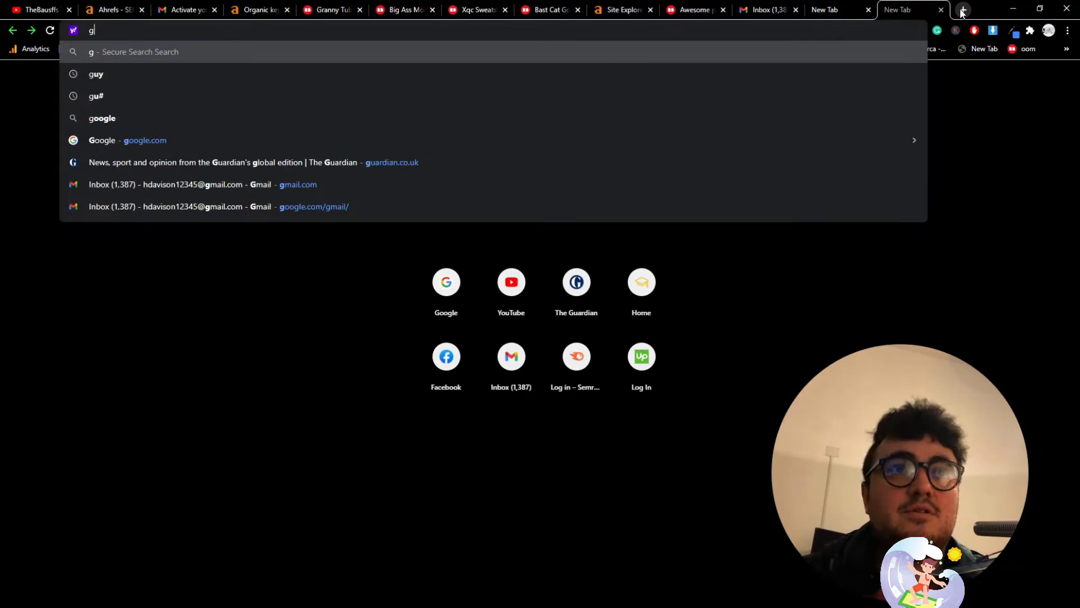
pyautogui.press('Return')
pyautogui.write('granny tubes')
pyautogui.press('Return')
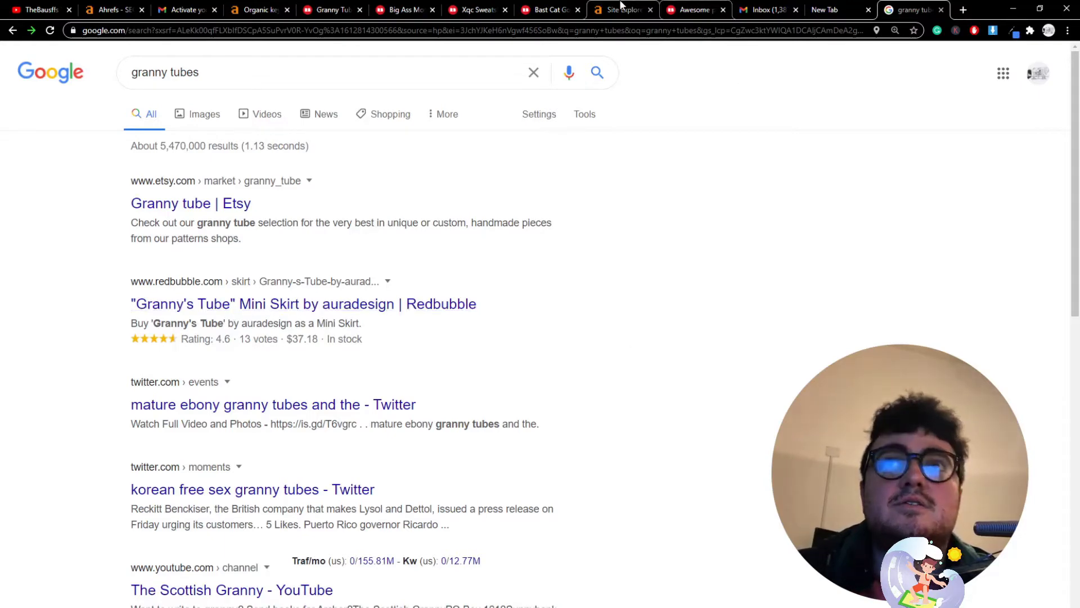
# Move the Ahrefs organic keywords tab beside the Google results tab and compare them.
pyautogui.moveTo(624, 10)
pyautogui.mouseDown()
pyautogui.moveTo(857, 5)
pyautogui.moveTo(689, 7)
pyautogui.mouseUp()
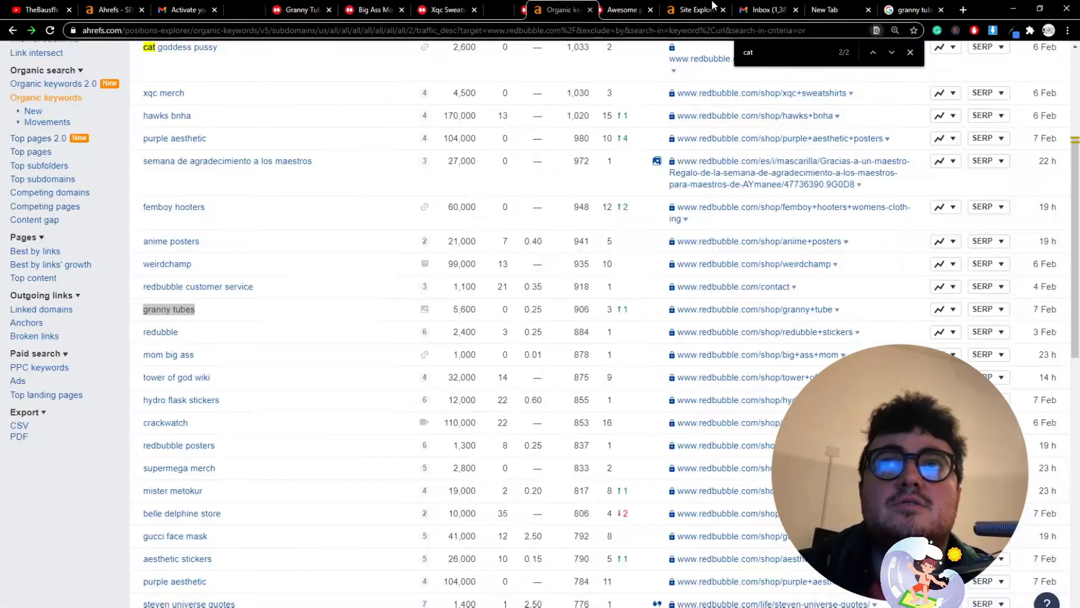
pyautogui.moveTo(262, 10); pyautogui.dragTo(838, 9)
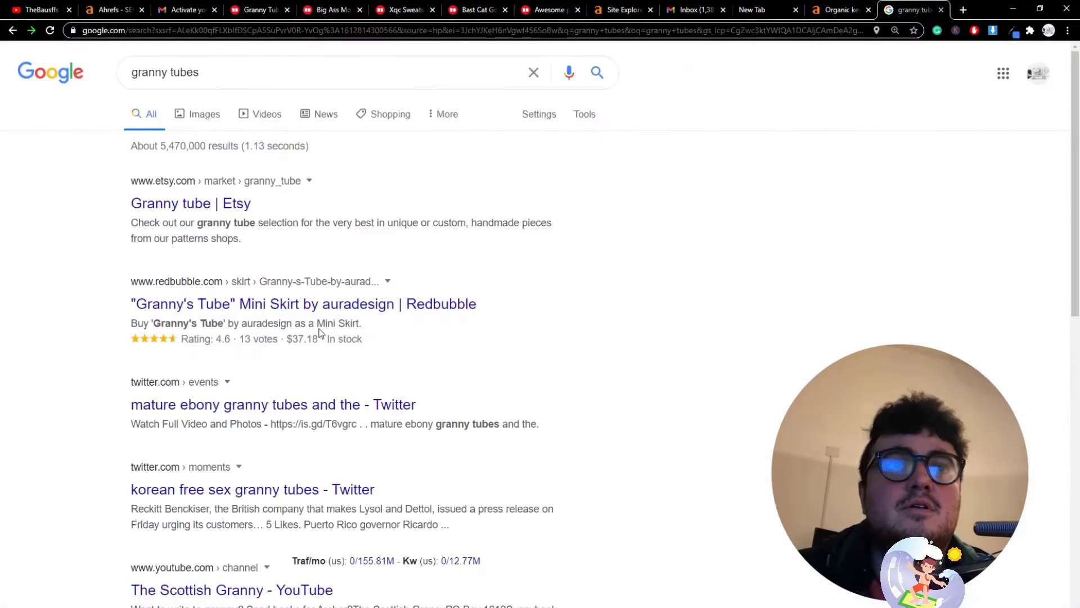
pyautogui.click(838, 9)
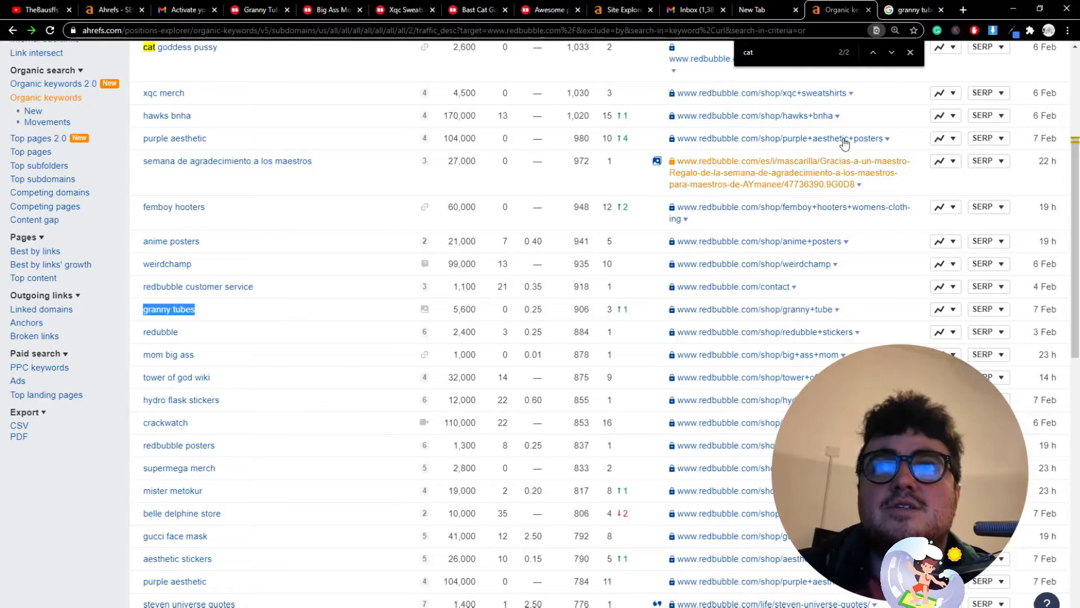
pyautogui.click(913, 9)
# Open the Redbubble mini skirt result in a new tab, browse it, and close it.
pyautogui.middleClick(274, 288)
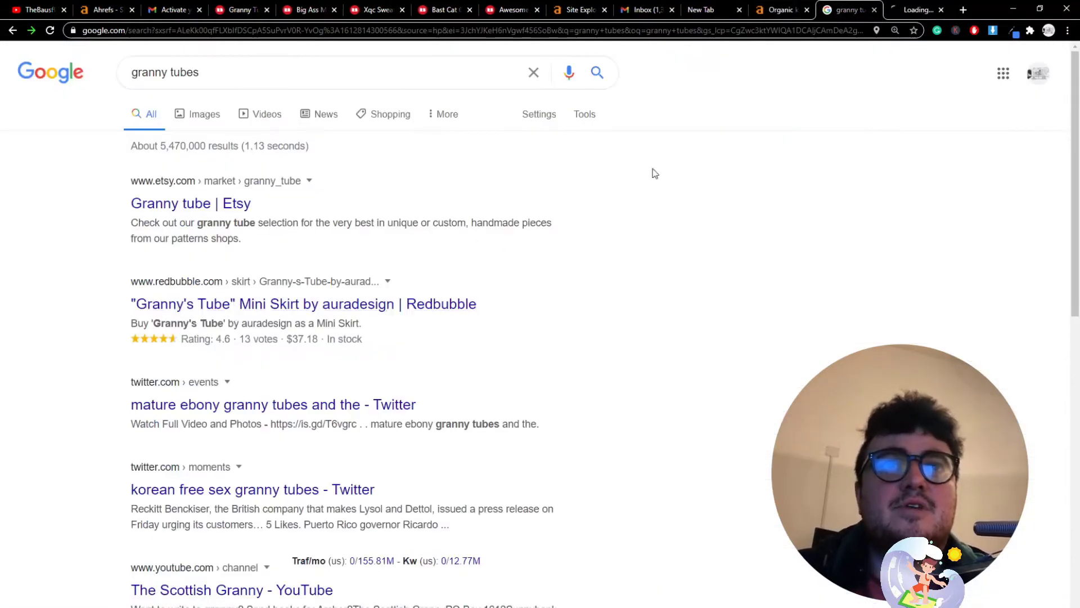
pyautogui.hotkey('ctrl', 'Tab')
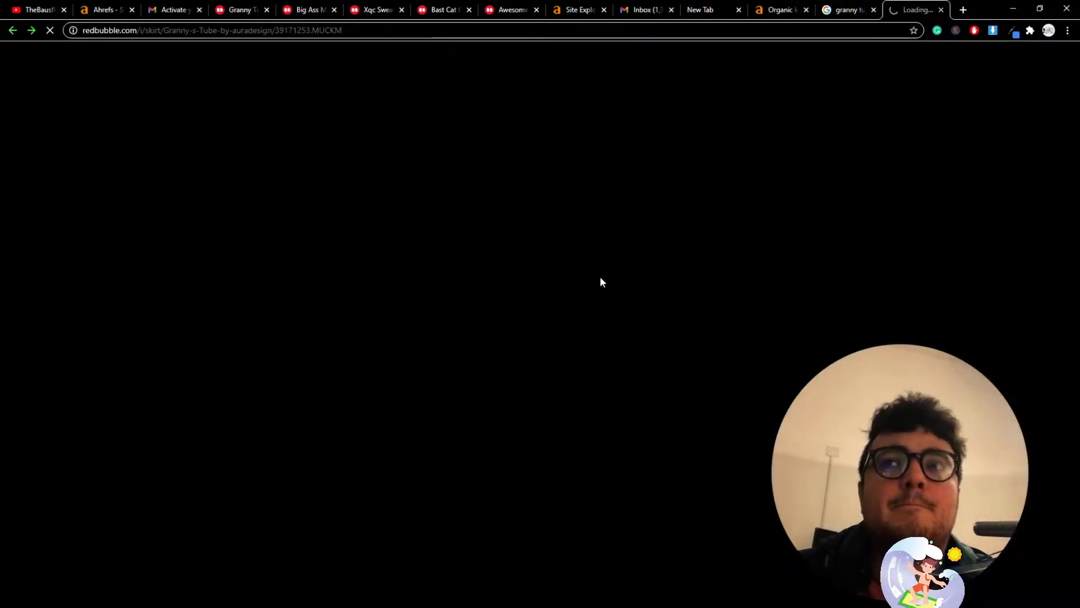
pyautogui.scroll(-1, 601, 282)
pyautogui.scroll(-4, 601, 282)
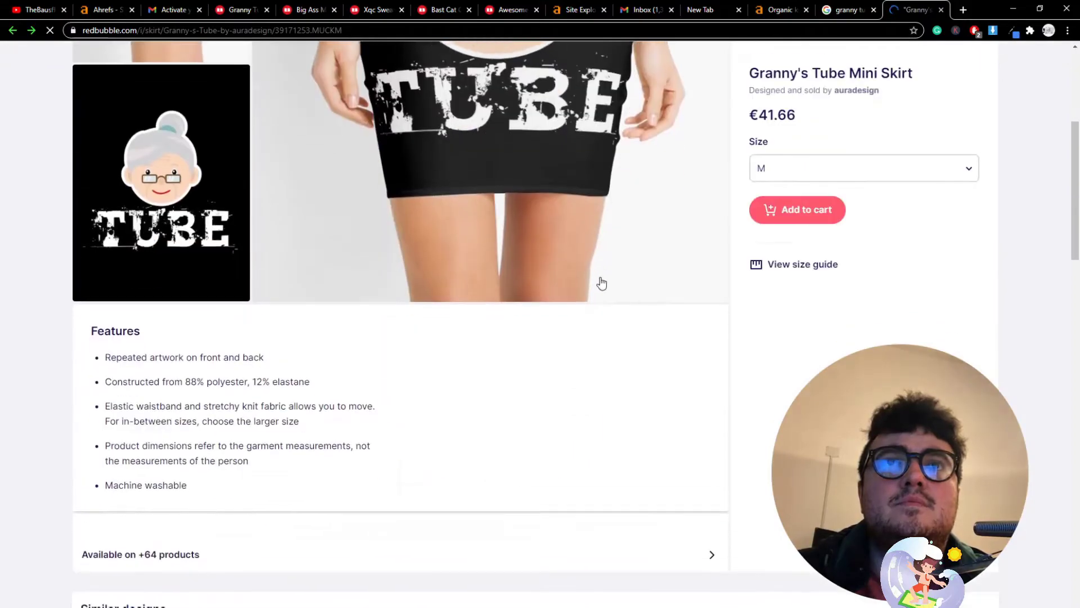
pyautogui.scroll(-5, 600, 282)
pyautogui.scroll(5, 600, 282)
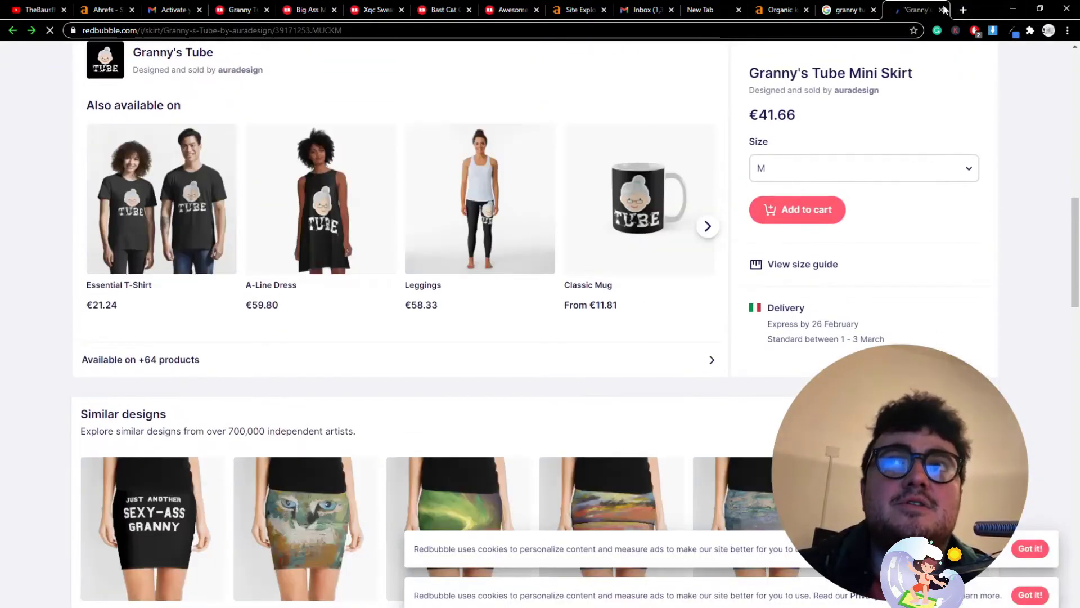
pyautogui.click(942, 10)
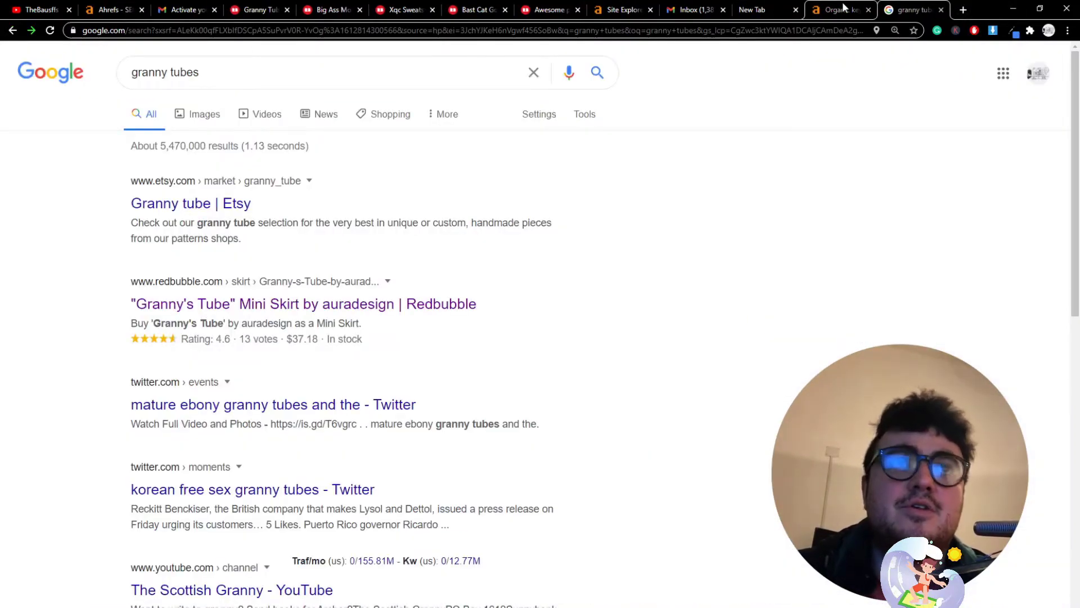
# Find 'redb' among the Google results and reveal the search filter tools.
pyautogui.scroll(-5, 359, 231)
pyautogui.hotkey('ctrl', 'f')
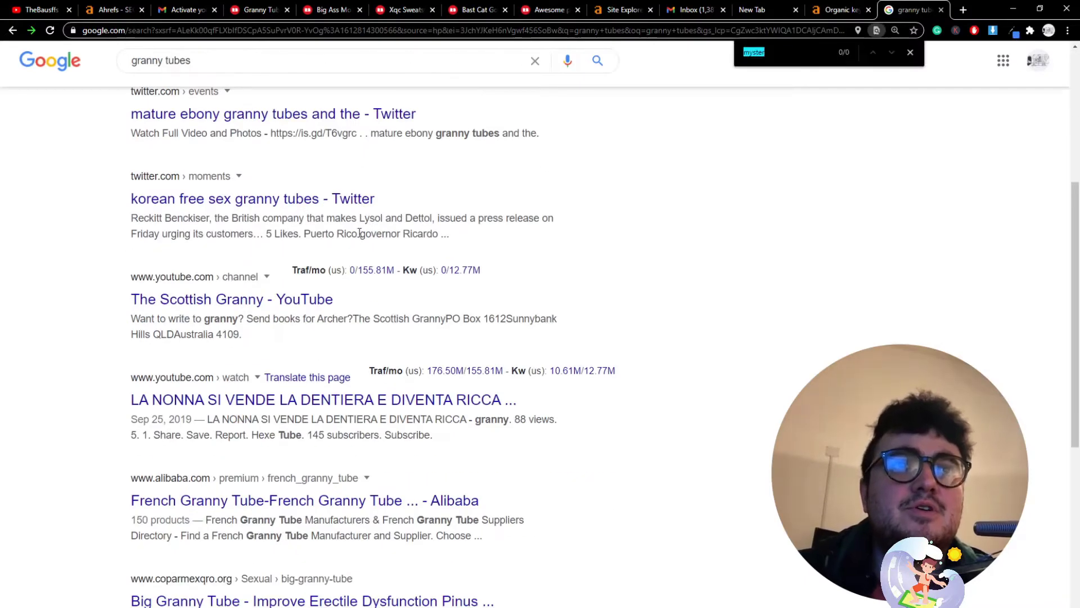
pyautogui.write('redb')
pyautogui.click(600, 116)
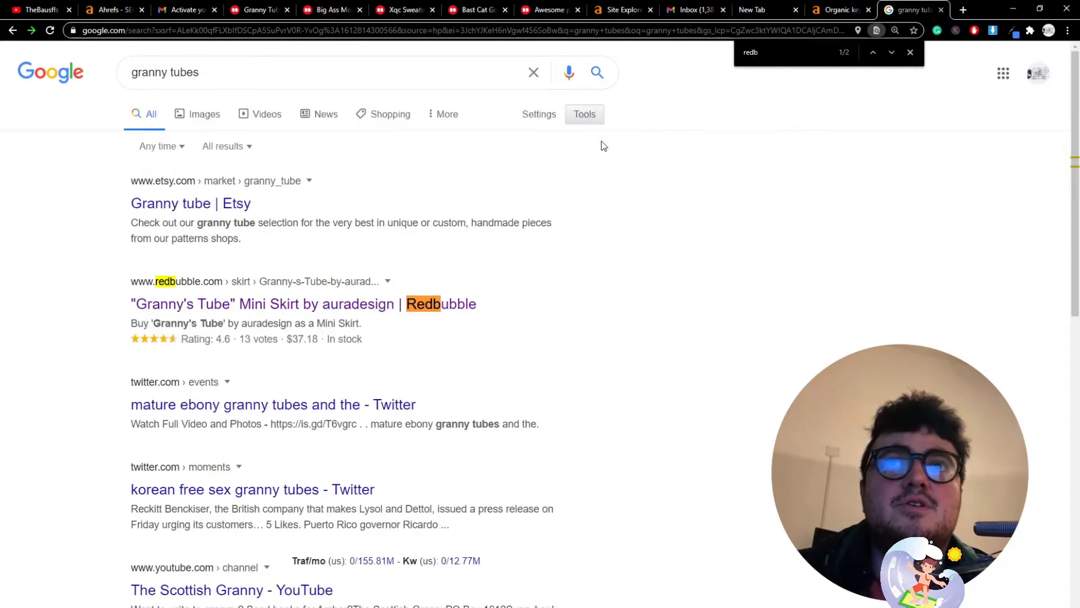
# Set Google's search region to United States, then recheck the granny tubes results.
pyautogui.click(557, 118)
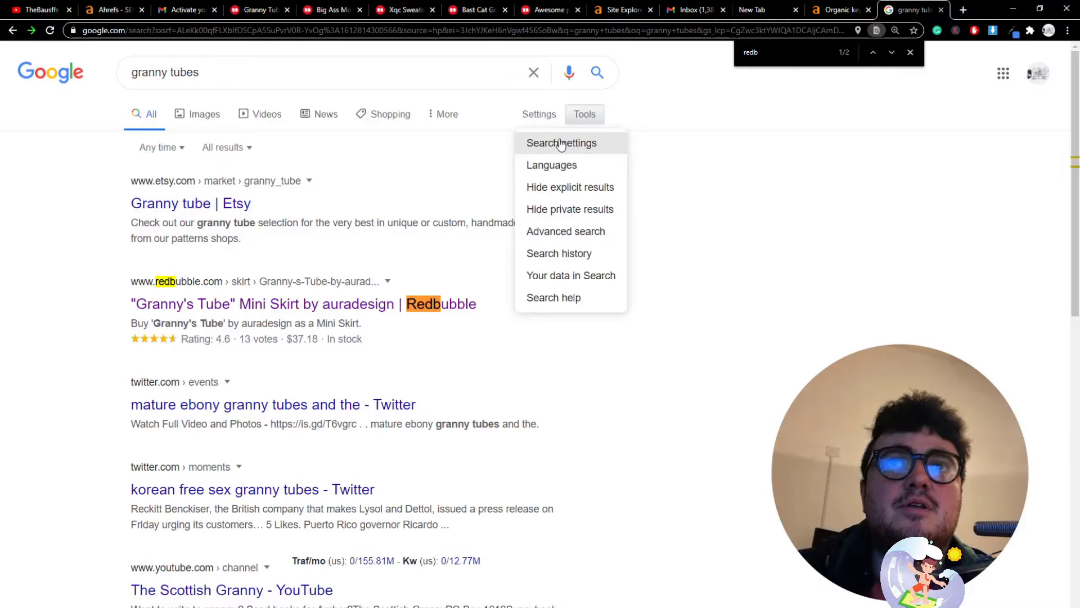
pyautogui.click(545, 142)
pyautogui.scroll(-10, 419, 337)
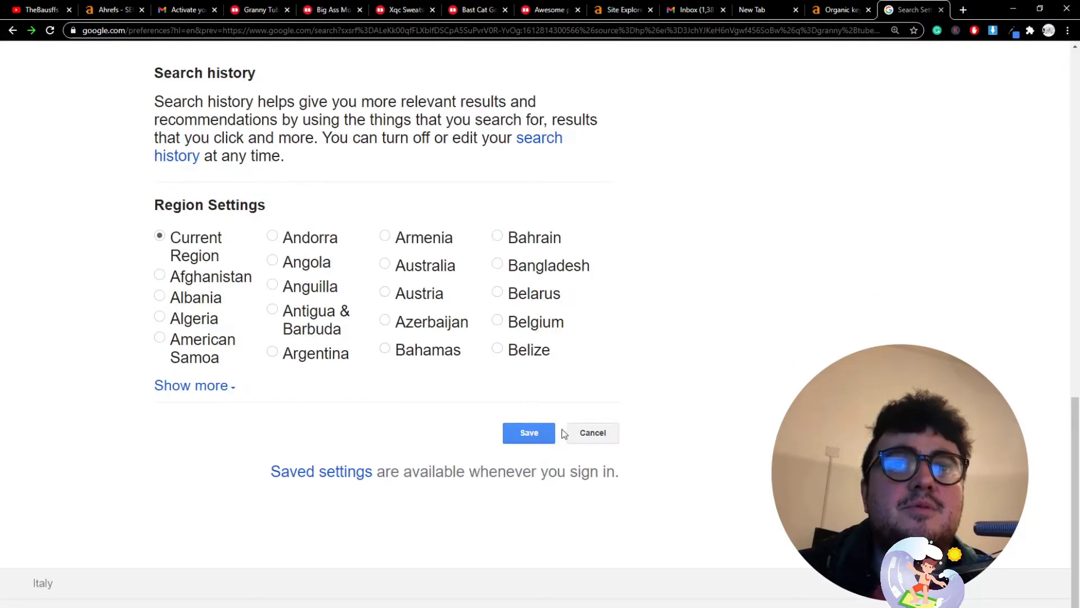
pyautogui.click(213, 393)
pyautogui.scroll(-8, 458, 410)
pyautogui.scroll(-5, 506, 413)
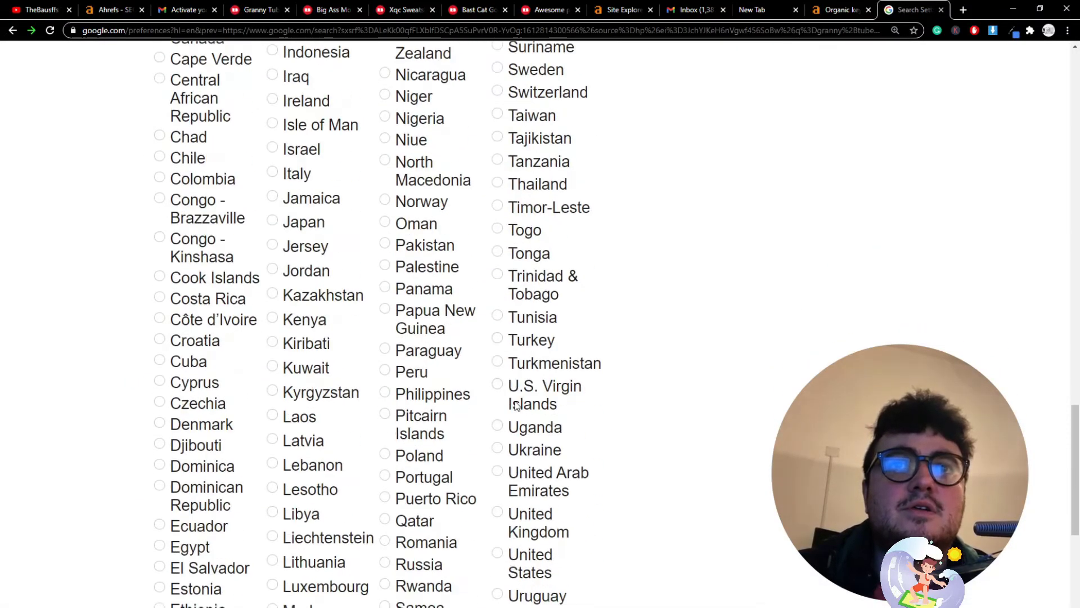
pyautogui.scroll(-3, 570, 419)
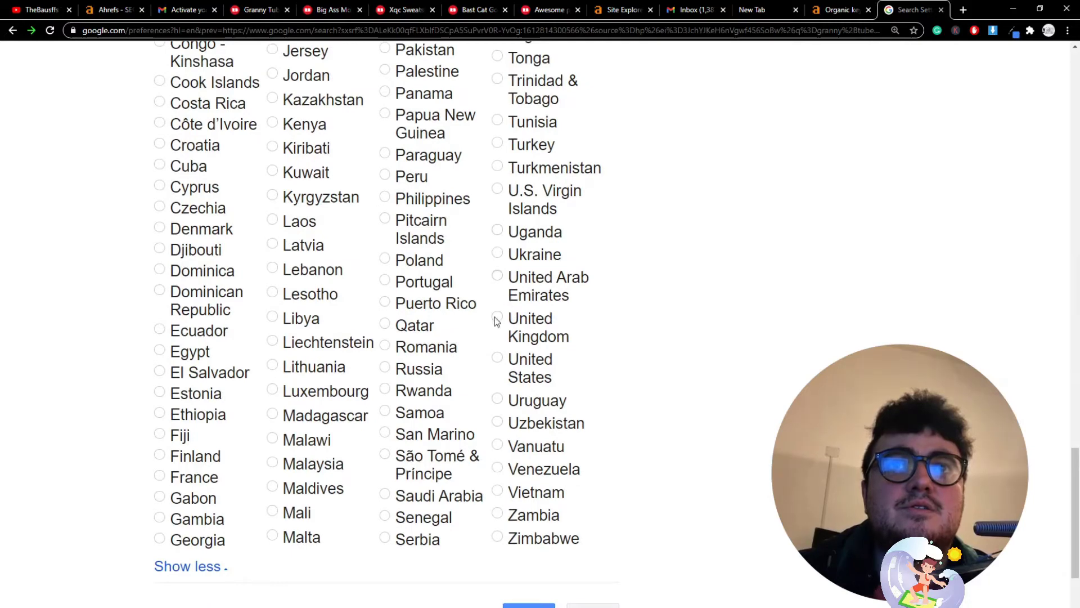
pyautogui.click(502, 360)
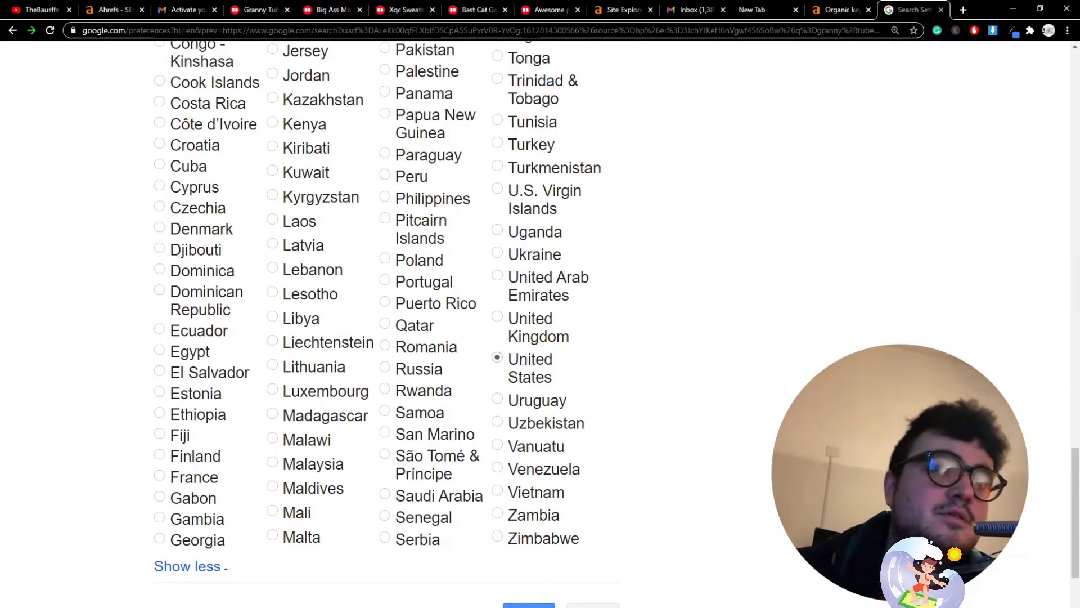
pyautogui.click(529, 605)
pyautogui.click(653, 100)
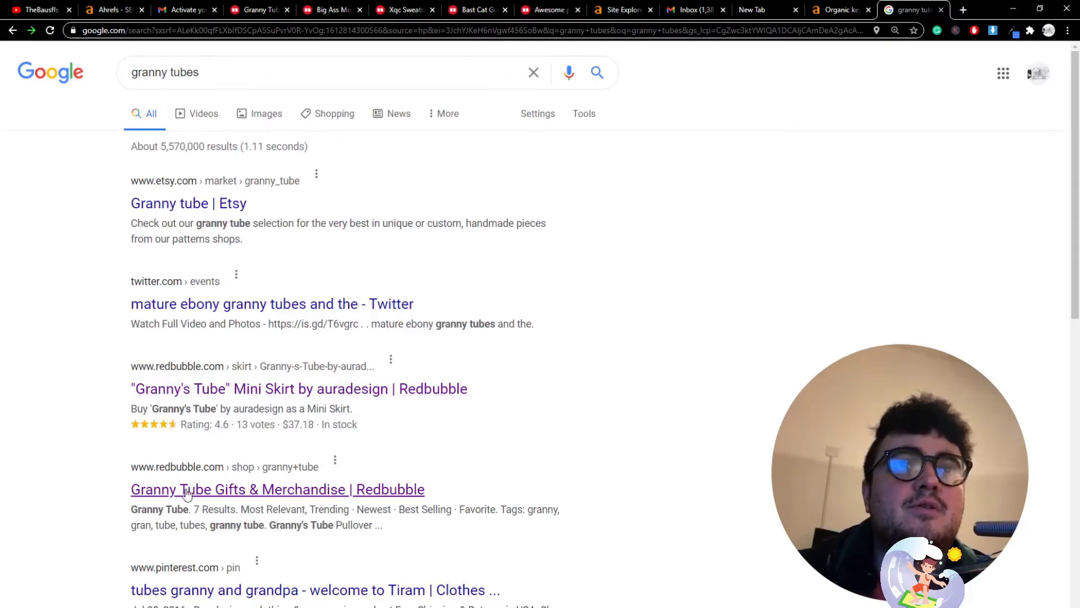
pyautogui.scroll(-1, 187, 493)
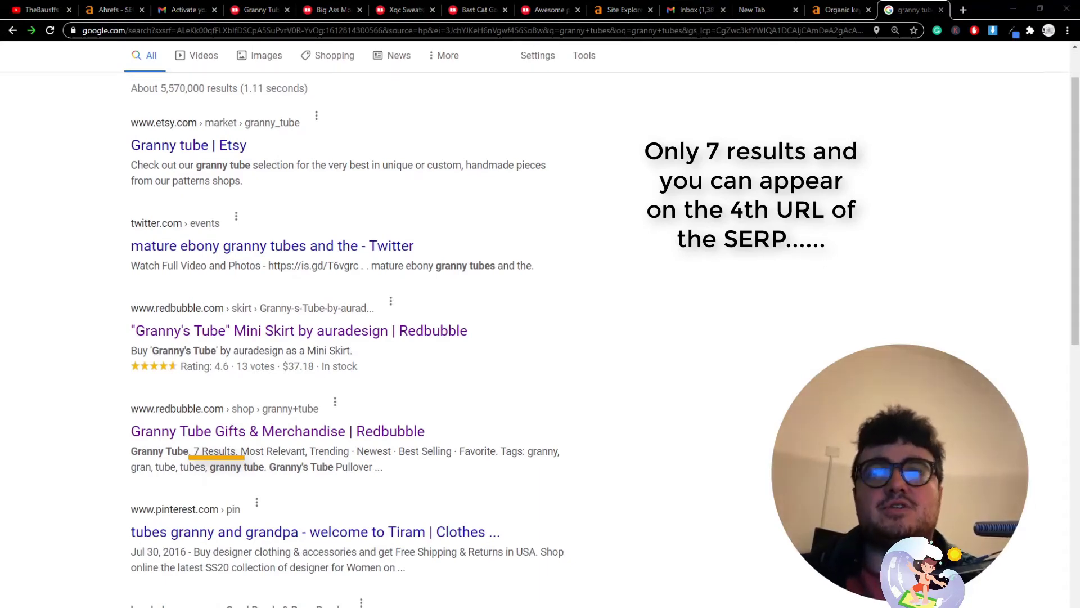
pyautogui.click(123, 7)
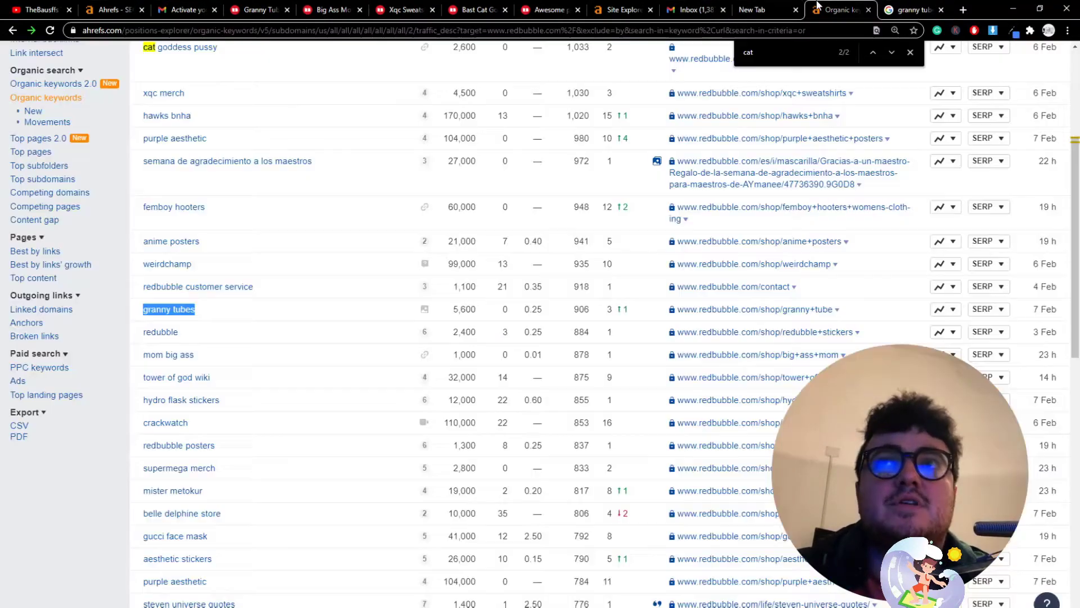
# Open the big ass mom Redbubble page from the organic keywords report and browse it.
pyautogui.click(839, 9)
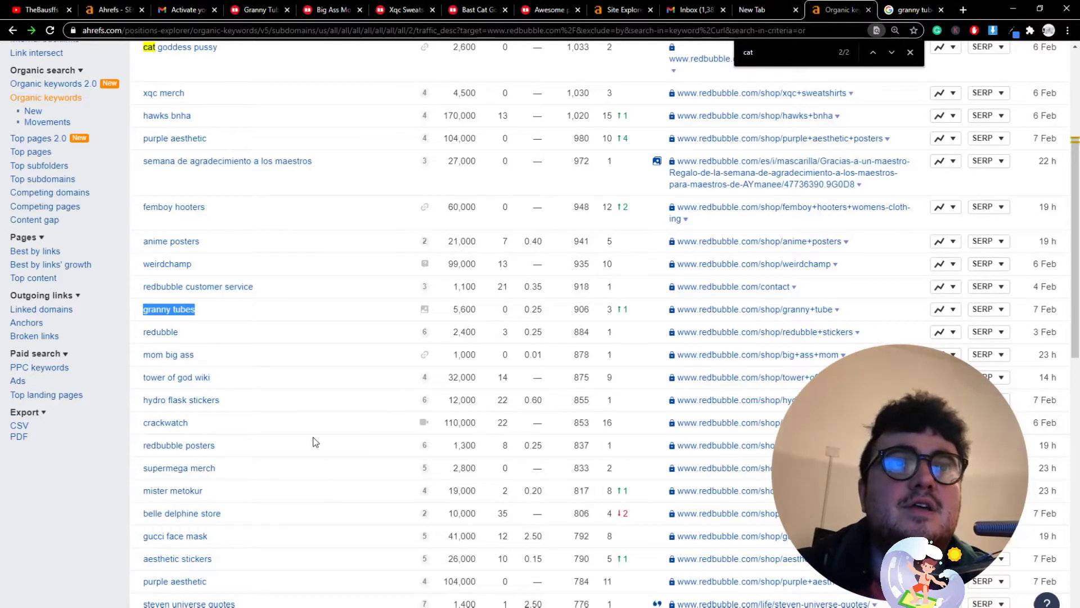
pyautogui.scroll(-1, 318, 394)
pyautogui.middleClick(725, 299)
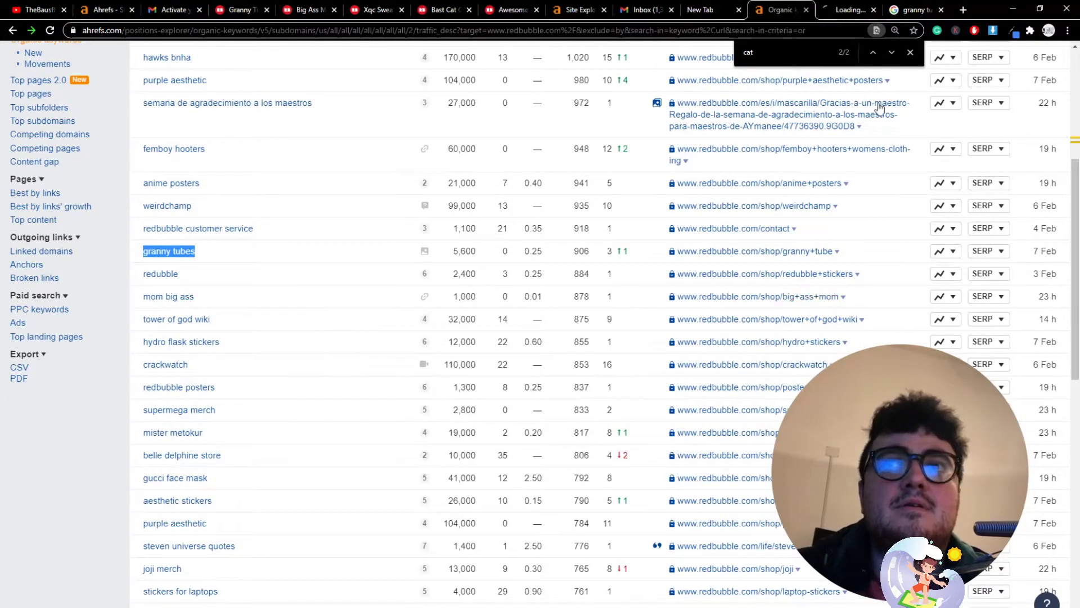
pyautogui.click(850, 10)
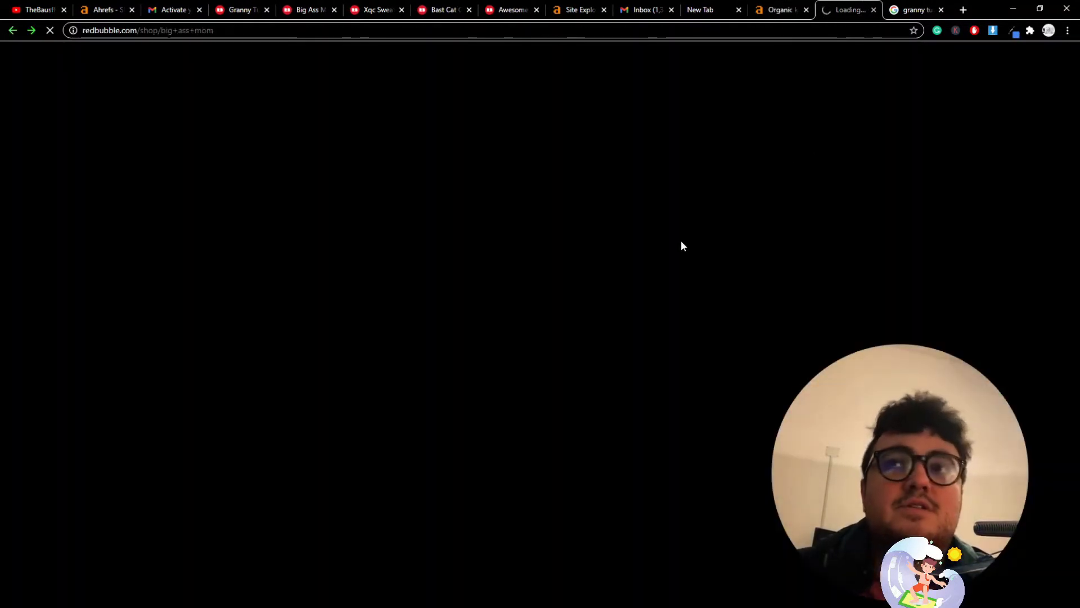
pyautogui.scroll(-1, 680, 249)
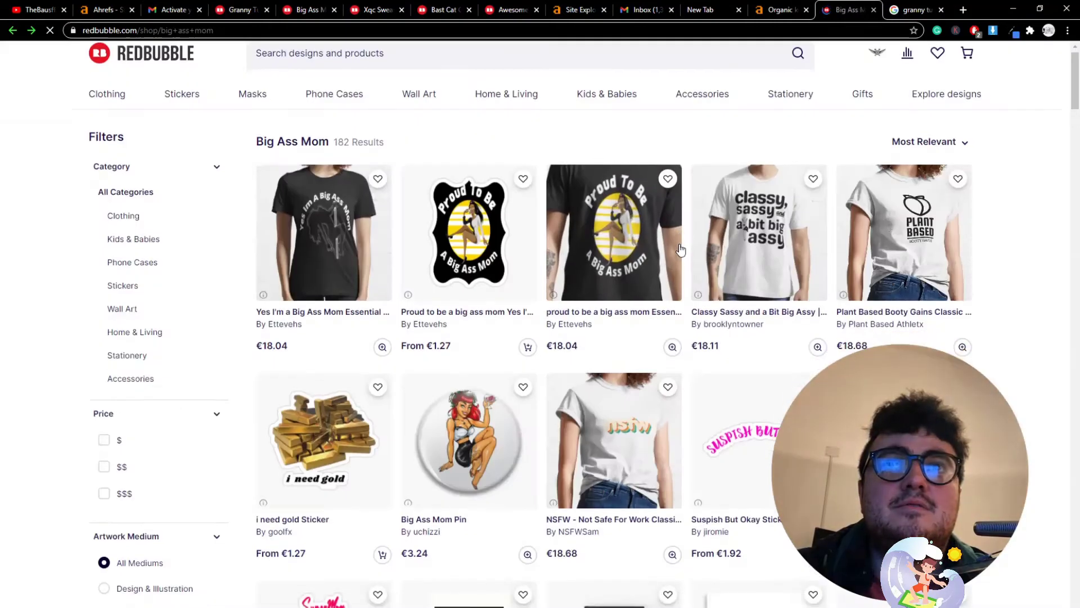
pyautogui.scroll(-2, 680, 248)
pyautogui.scroll(-3, 680, 249)
pyautogui.scroll(-6, 680, 249)
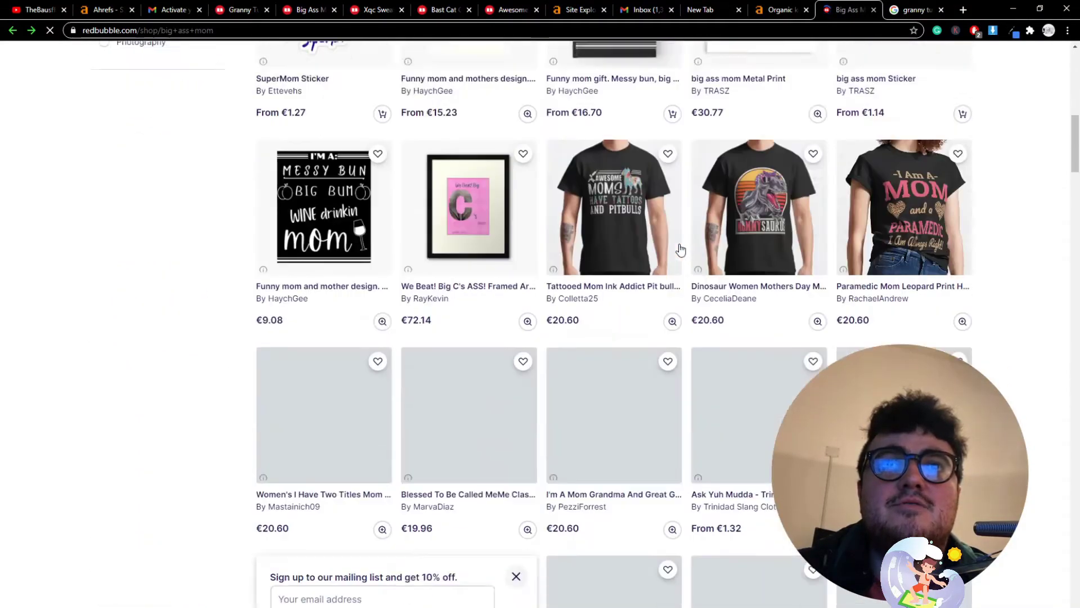
pyautogui.scroll(-1, 680, 248)
pyautogui.scroll(-8, 680, 249)
# Open the mister metokur Redbubble page, then page through the keyword report.
pyautogui.hotkey('ctrl', 'shift', 'Tab')
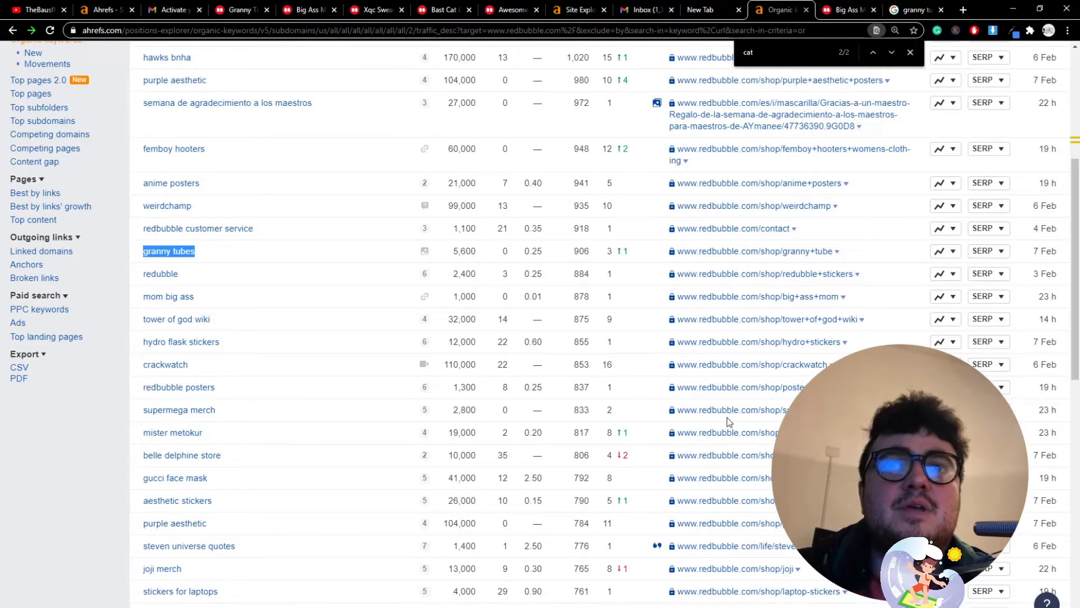
pyautogui.click(700, 437)
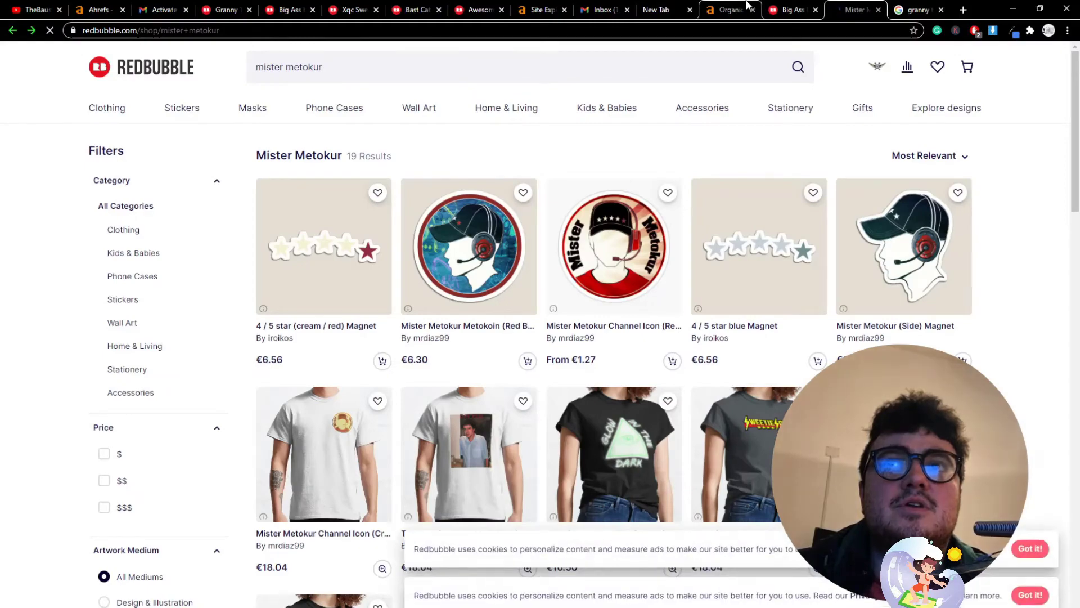
pyautogui.hotkey('ctrl', 'shift', 'Tab')
pyautogui.hotkey('ctrl', 'shift', 'Tab')
pyautogui.scroll(-1, 577, 358)
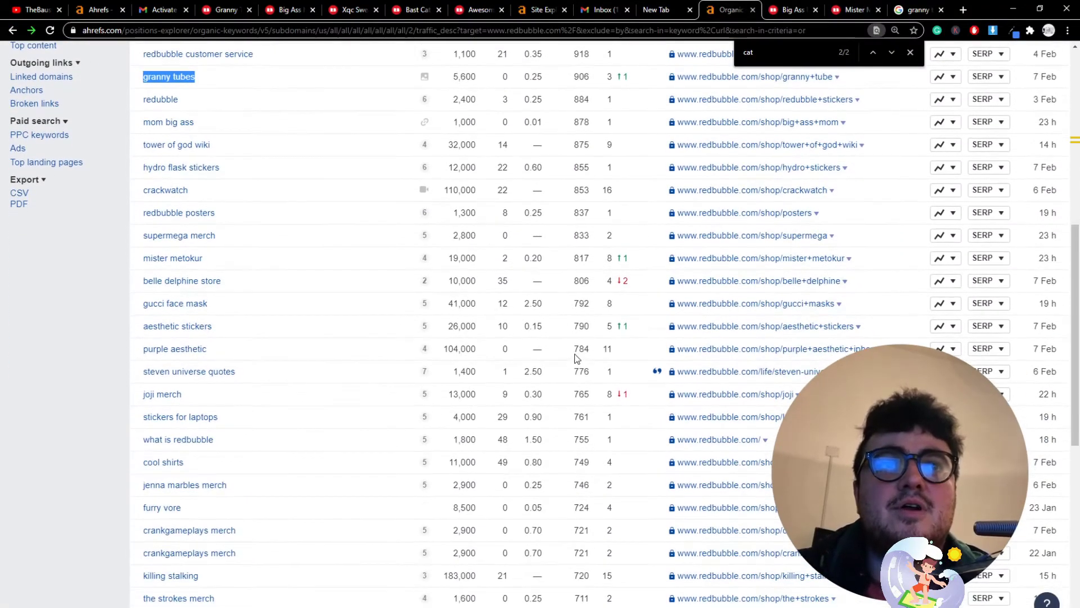
pyautogui.scroll(-1, 222, 414)
pyautogui.scroll(-1, 238, 388)
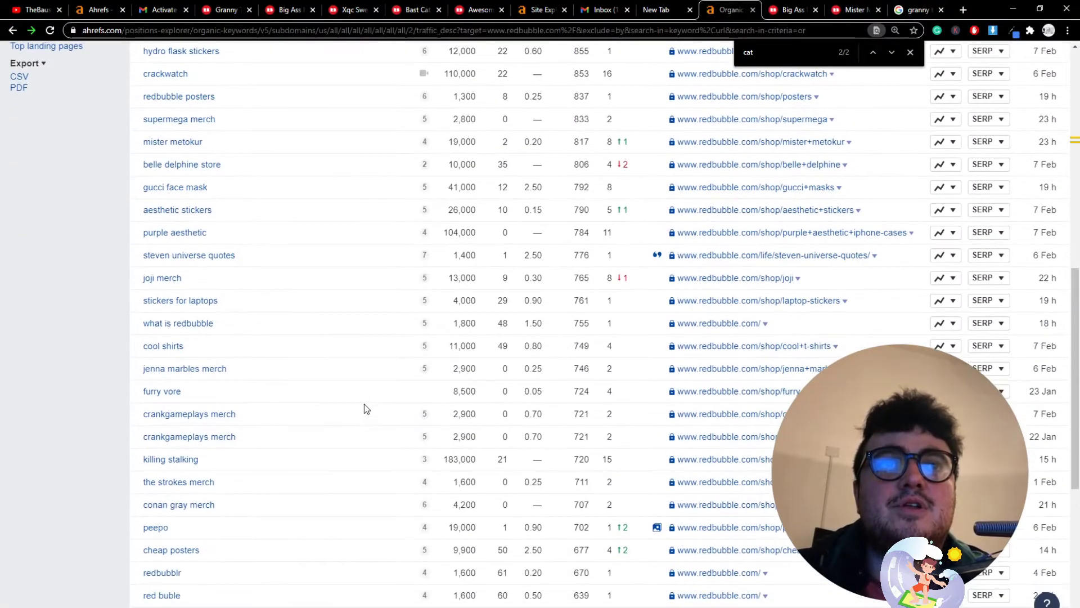
pyautogui.scroll(-1, 363, 404)
pyautogui.scroll(-2, 398, 403)
pyautogui.scroll(-3, 398, 398)
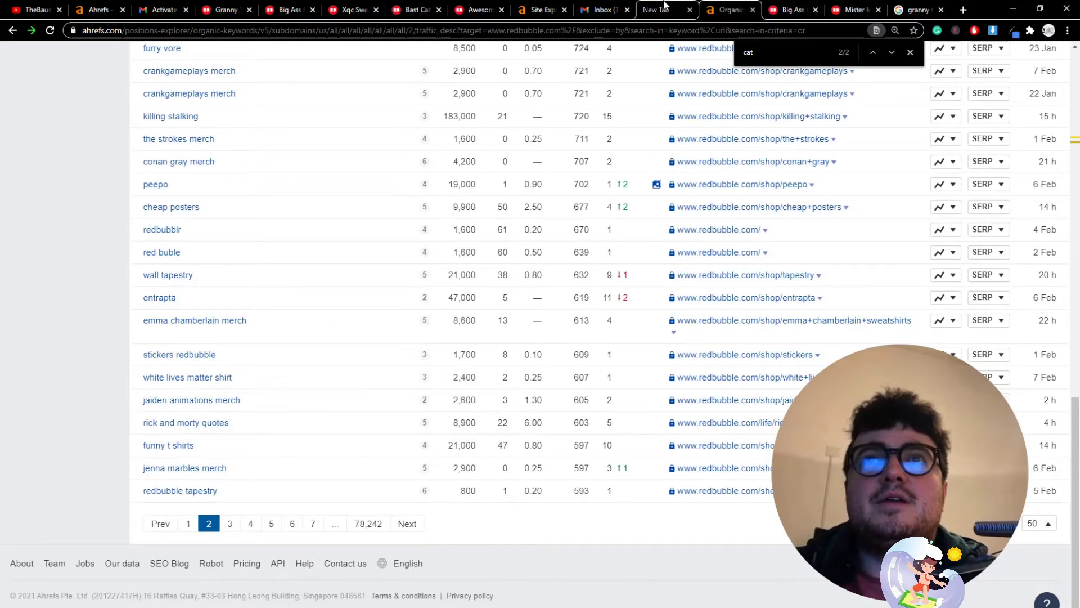
pyautogui.scroll(1, 231, 547)
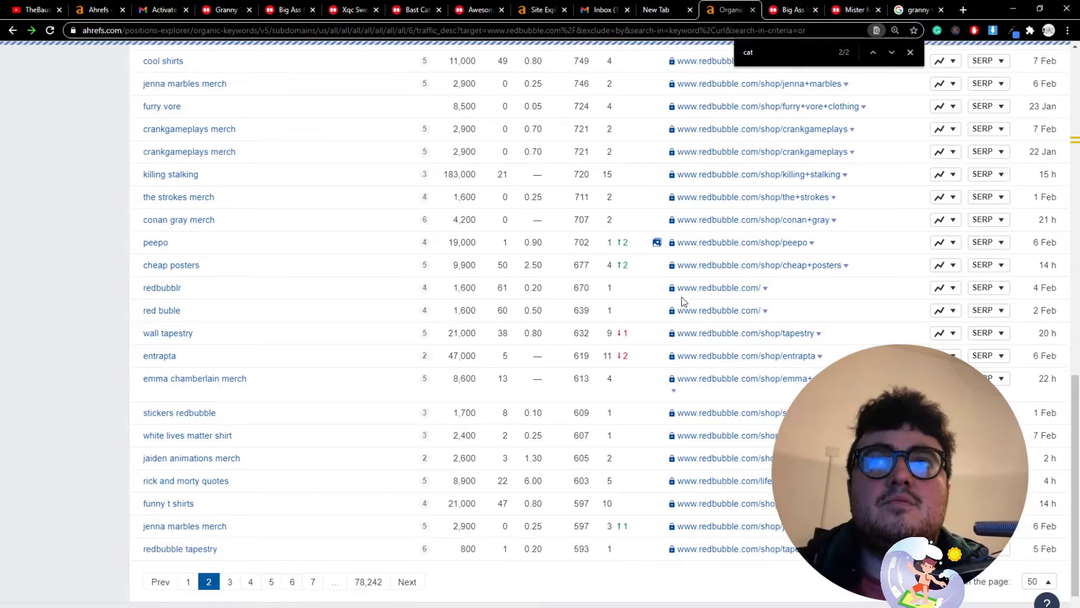
pyautogui.scroll(-15, 225, 476)
pyautogui.scroll(-3, 245, 475)
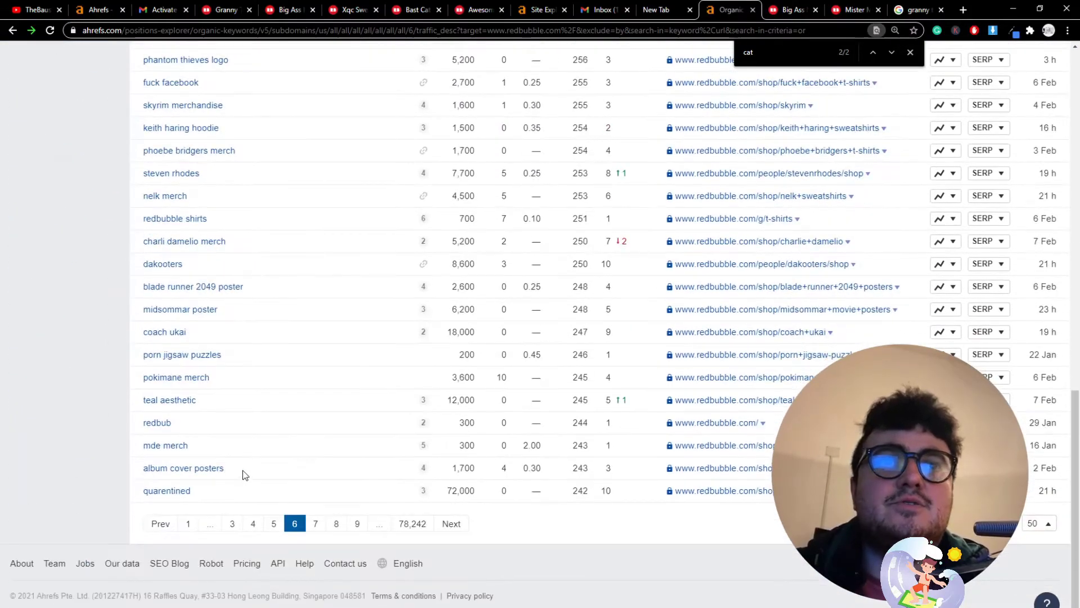
# Return to page 1 and start a custom 30,000-row CSV export of the Redbubble keywords.
pyautogui.click(188, 526)
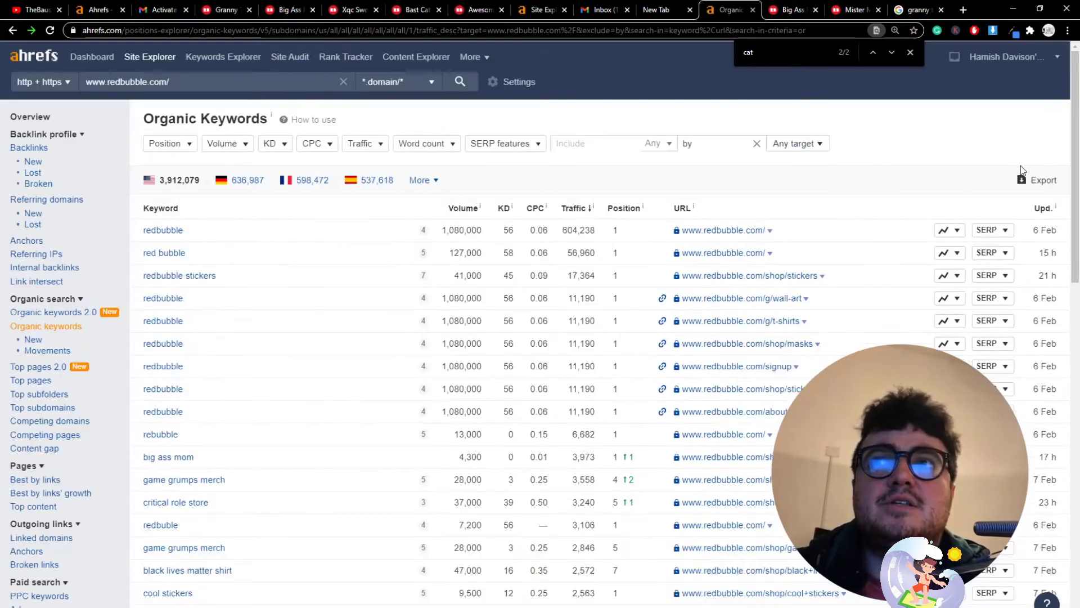
pyautogui.click(1038, 180)
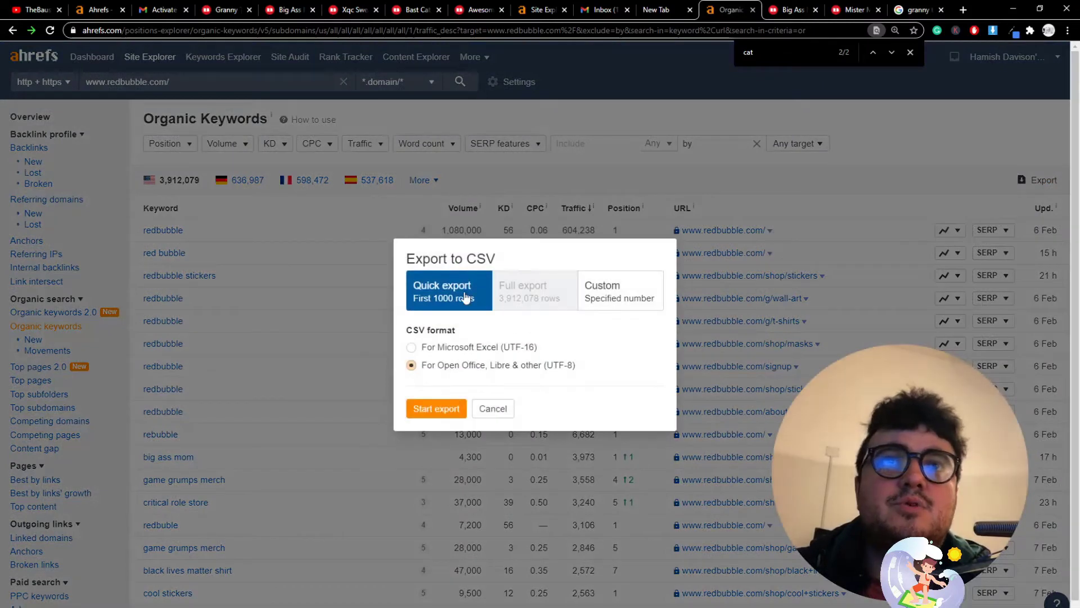
pyautogui.click(602, 298)
pyautogui.write('30000')
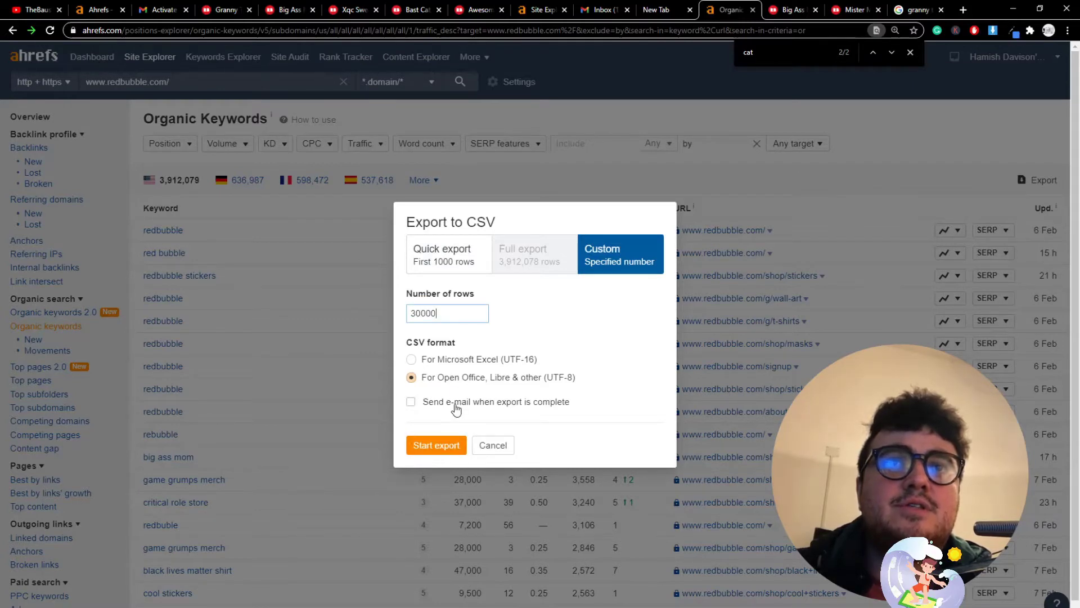
pyautogui.click(437, 446)
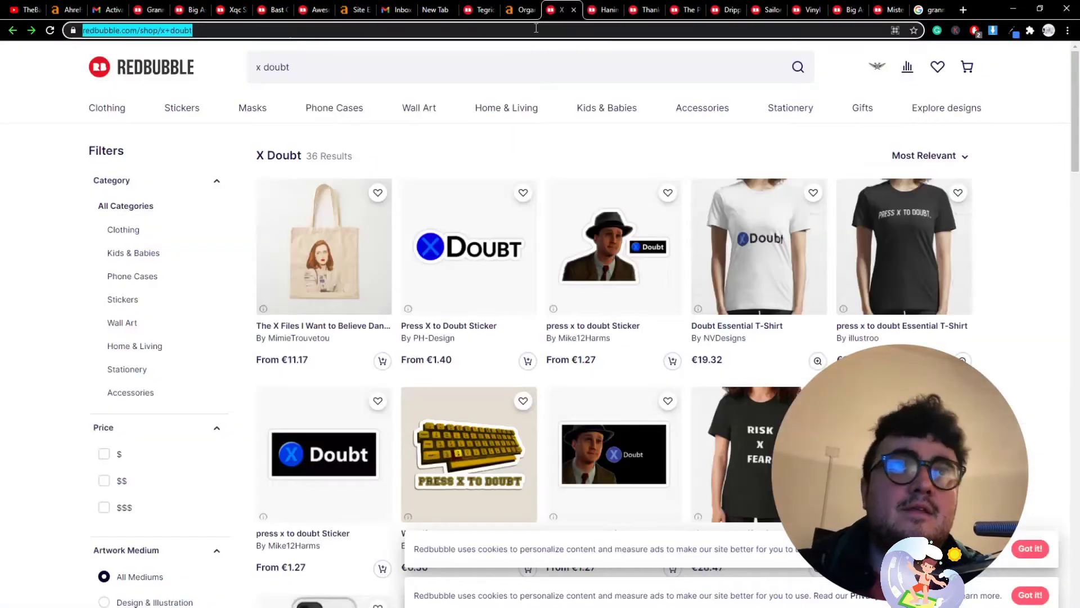
# Read Ahrefs' export-ready email for the Redbubble keywords in Gmail.
pyautogui.click(97, 7)
pyautogui.click(113, 134)
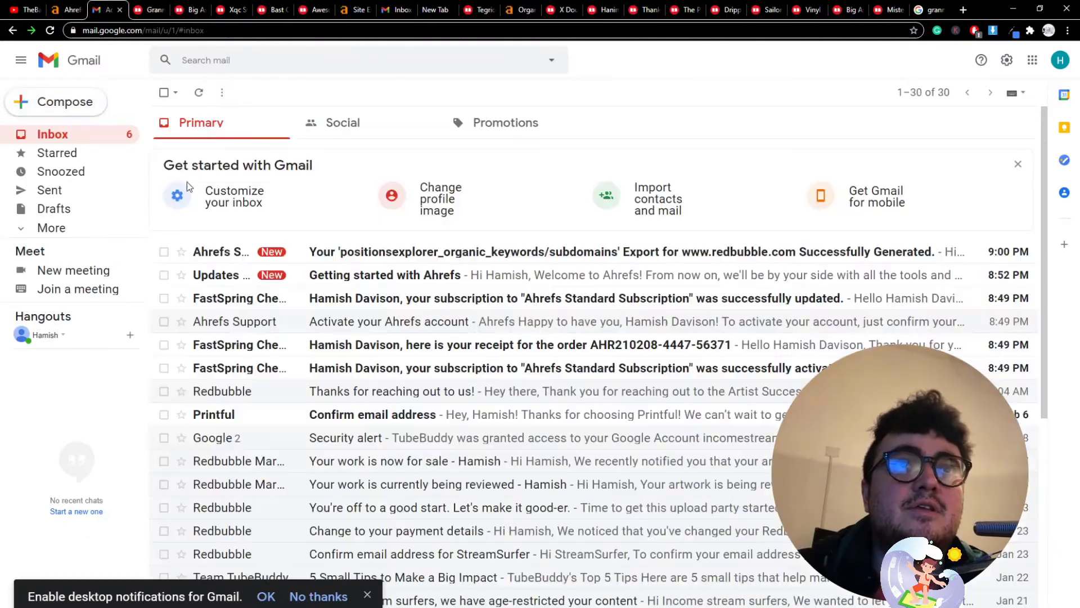
pyautogui.click(363, 258)
pyautogui.scroll(-2, 521, 293)
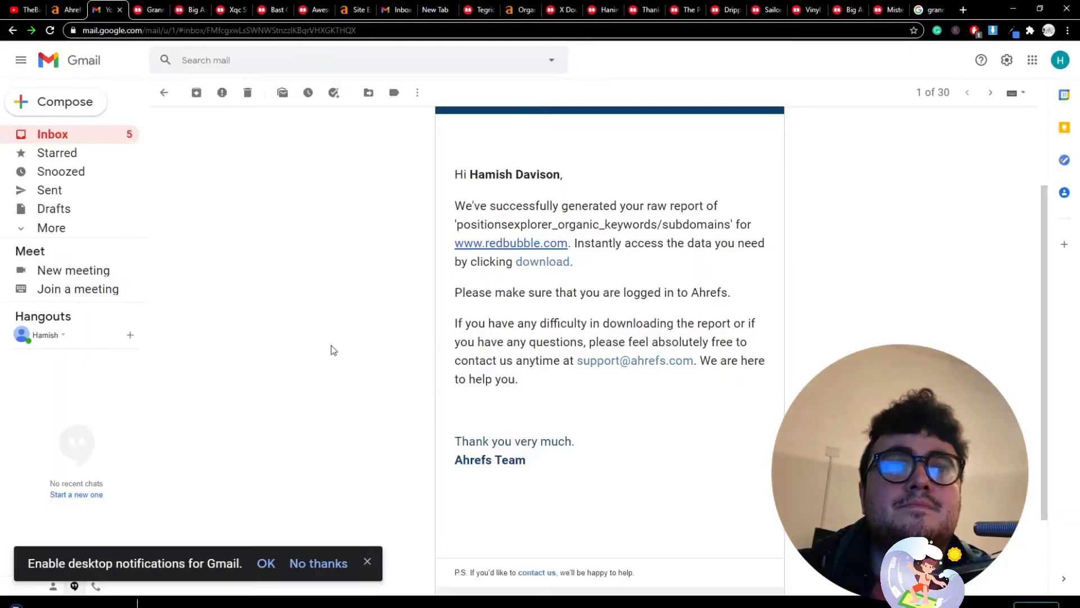
# Move to a new blank Google spreadsheet and begin importing a file.
pyautogui.click(519, 9)
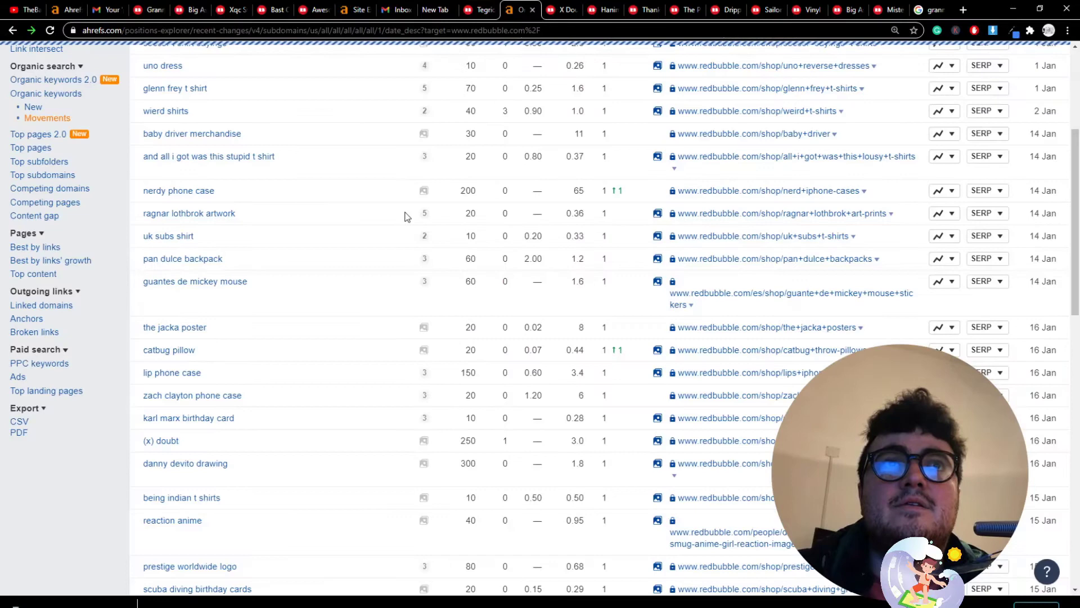
pyautogui.click(563, 10)
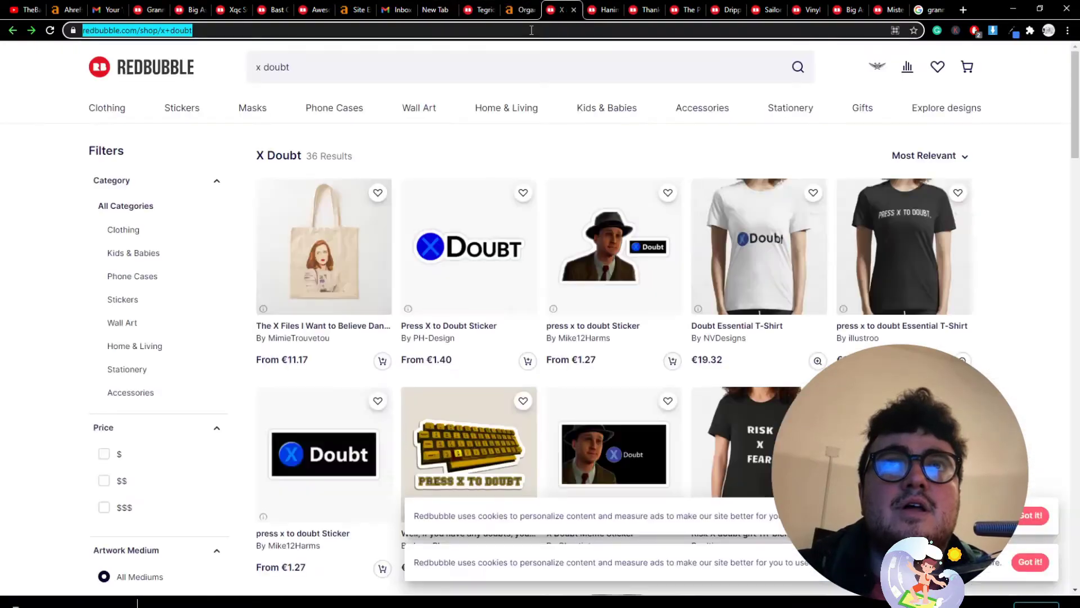
pyautogui.click(535, 30)
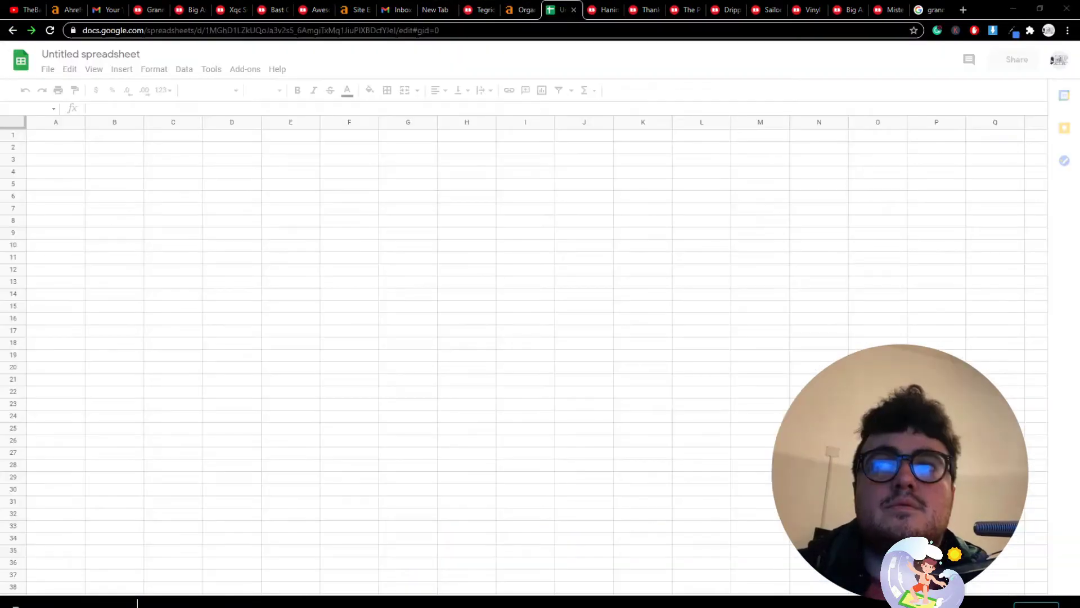
pyautogui.click(70, 68)
# Upload the Ahrefs Redbubble keywords CSV, replacing the spreadsheet contents.
pyautogui.click(98, 162)
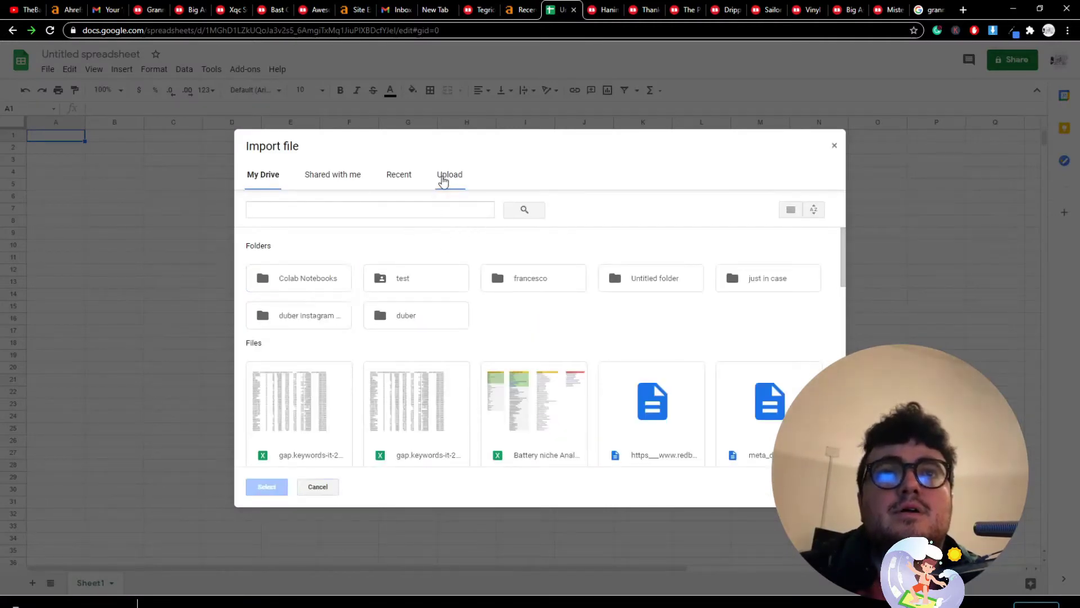
pyautogui.click(449, 176)
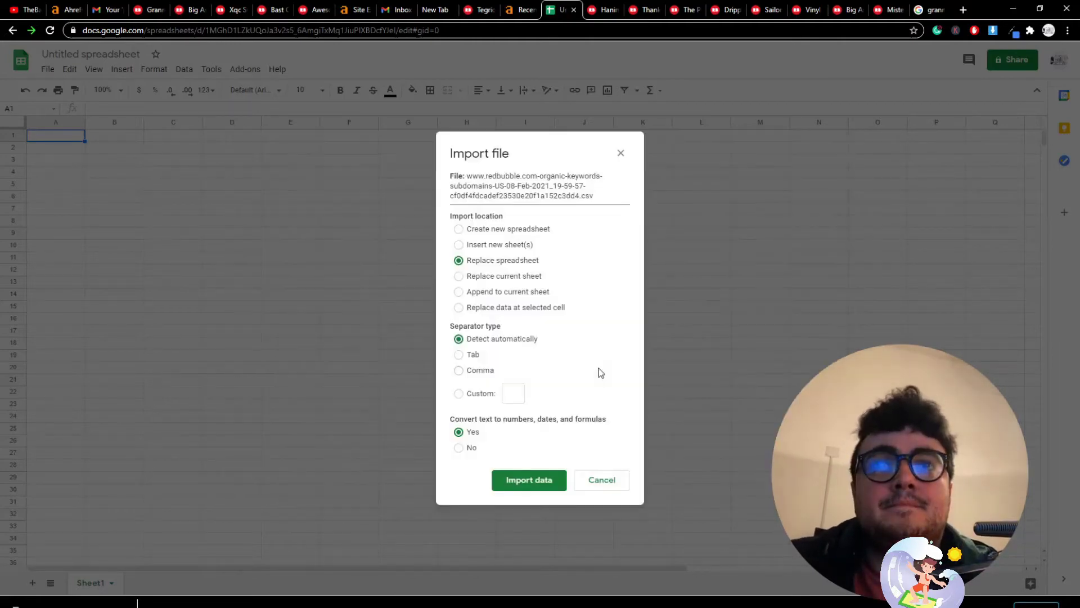
pyautogui.click(539, 482)
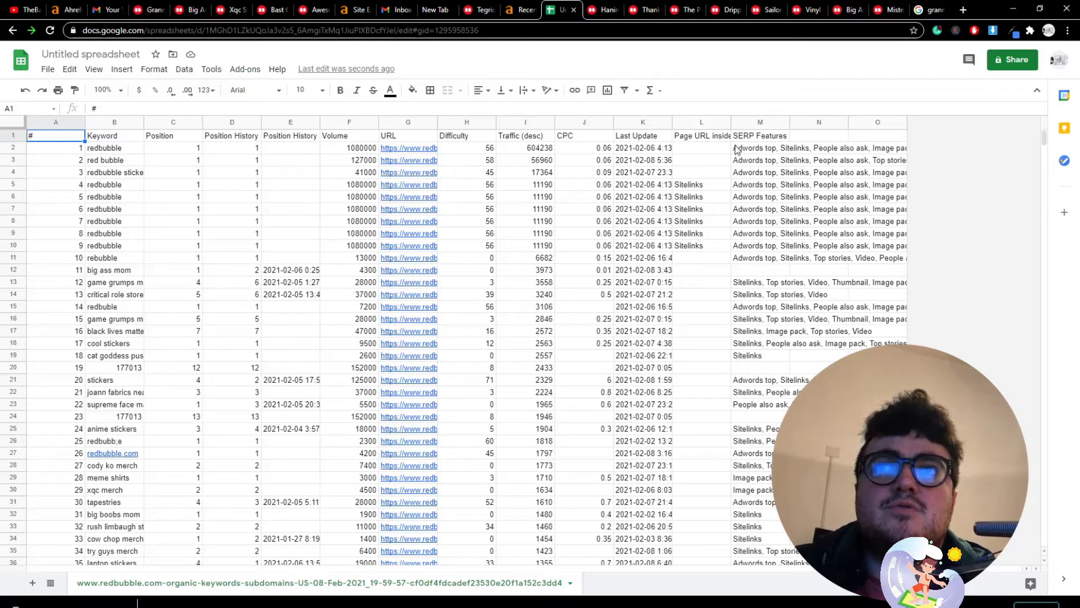
# Copy the rias gremory posters URL from the sheet and load it in the Redbubble tab.
pyautogui.scroll(-2, 244, 227)
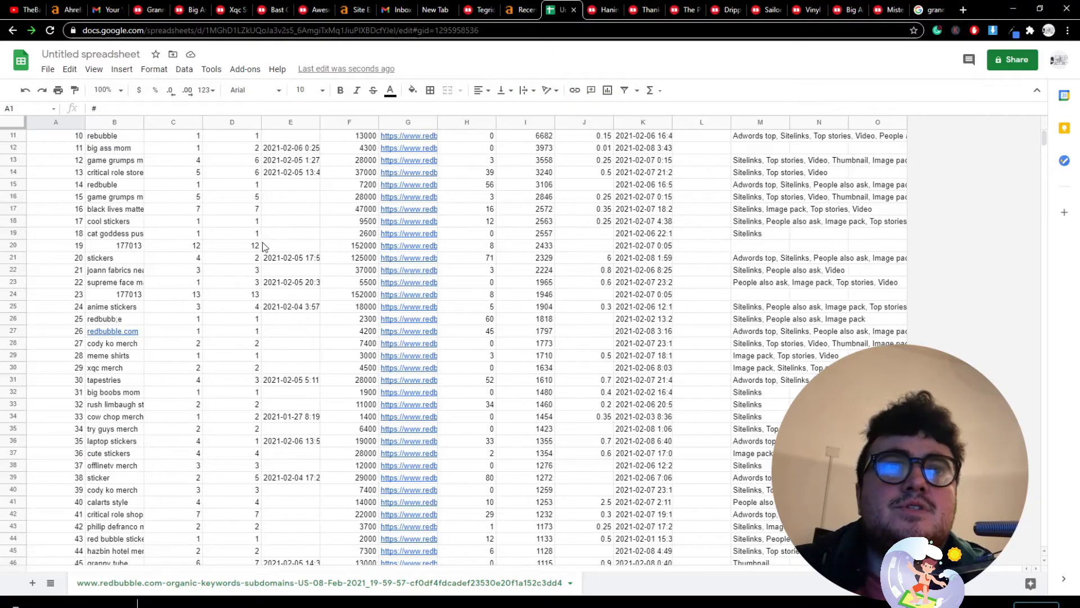
pyautogui.scroll(-2, 247, 253)
pyautogui.scroll(-4, 234, 284)
pyautogui.scroll(-5, 231, 294)
pyautogui.scroll(-4, 231, 293)
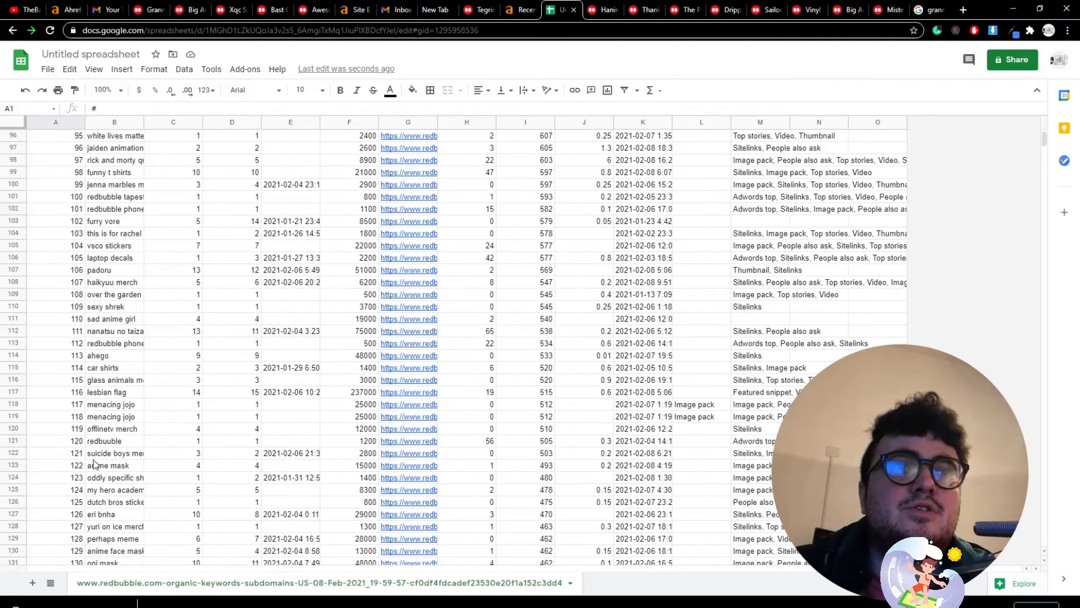
pyautogui.scroll(-4, 169, 365)
pyautogui.scroll(-4, 112, 427)
pyautogui.click(103, 443)
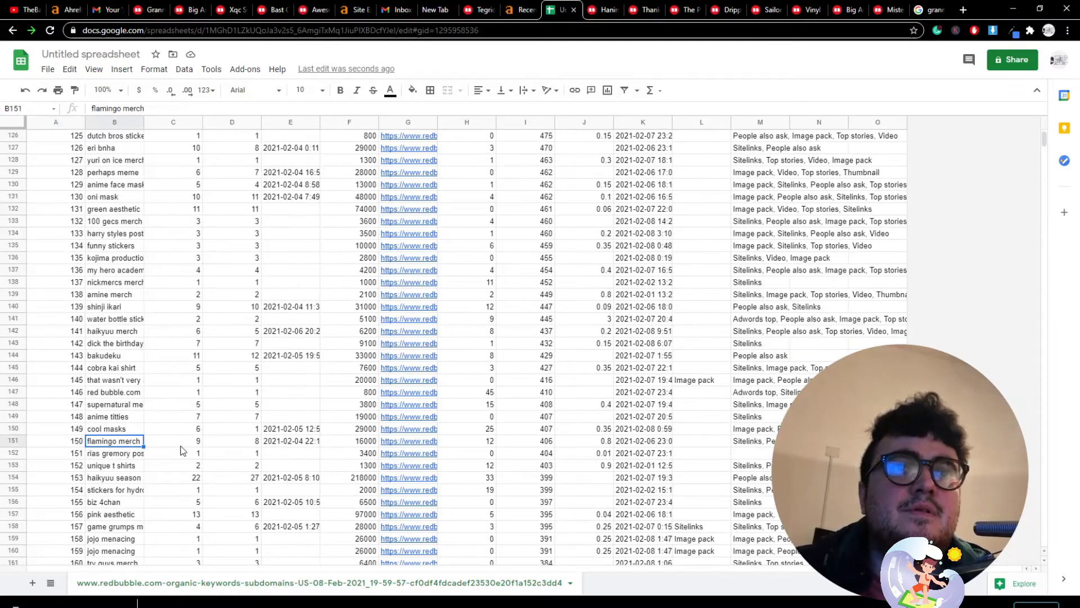
pyautogui.click(293, 455)
pyautogui.click(346, 460)
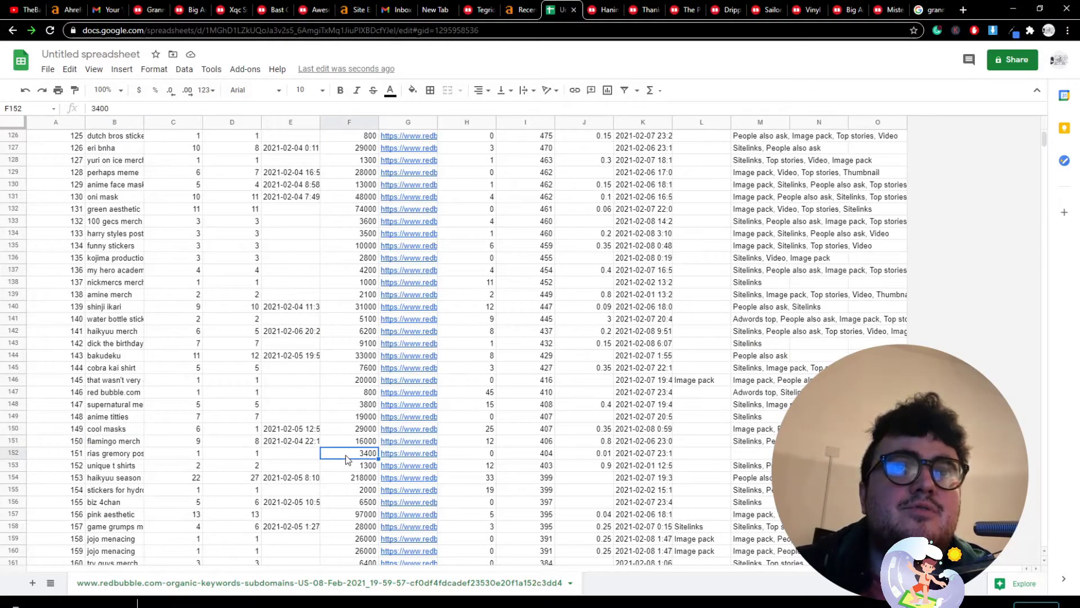
pyautogui.click(407, 457)
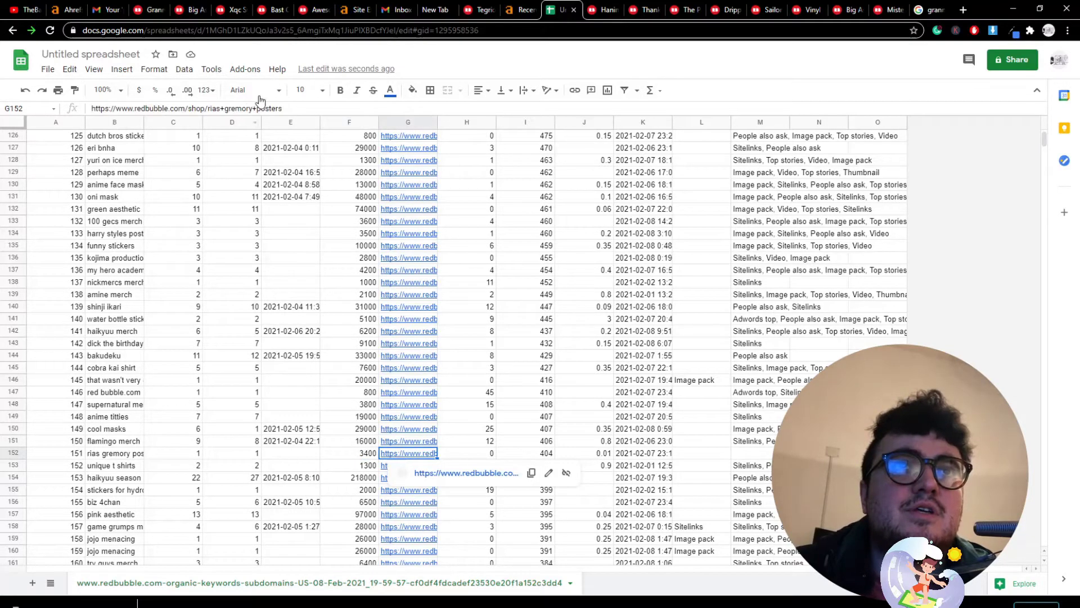
pyautogui.click(236, 107)
pyautogui.click(597, 11)
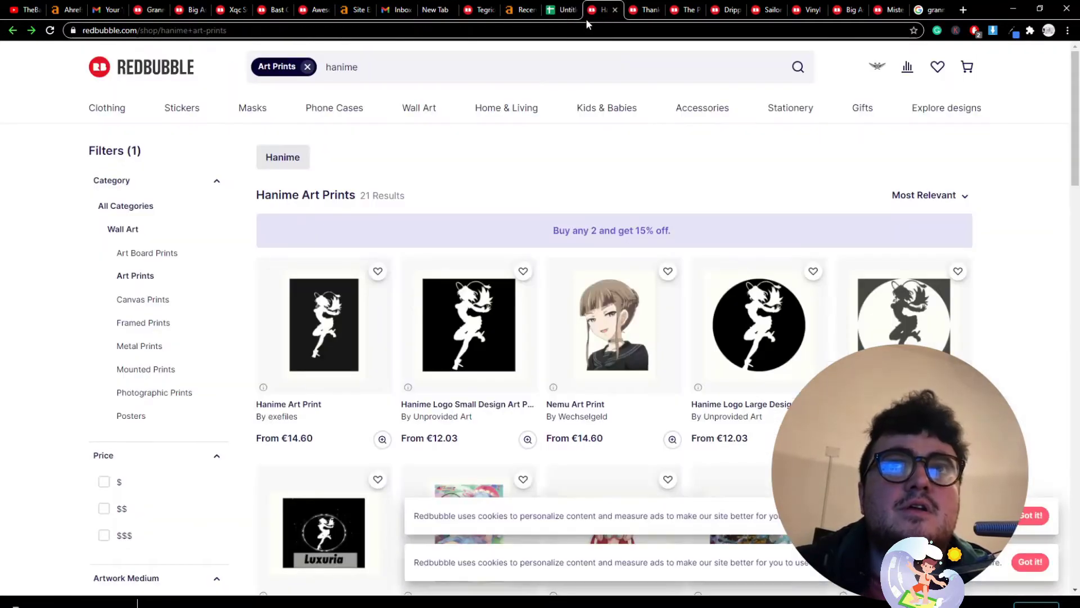
pyautogui.write('https://www.redbubble.com/shop/rias+gremory+posters')
pyautogui.press('Return')
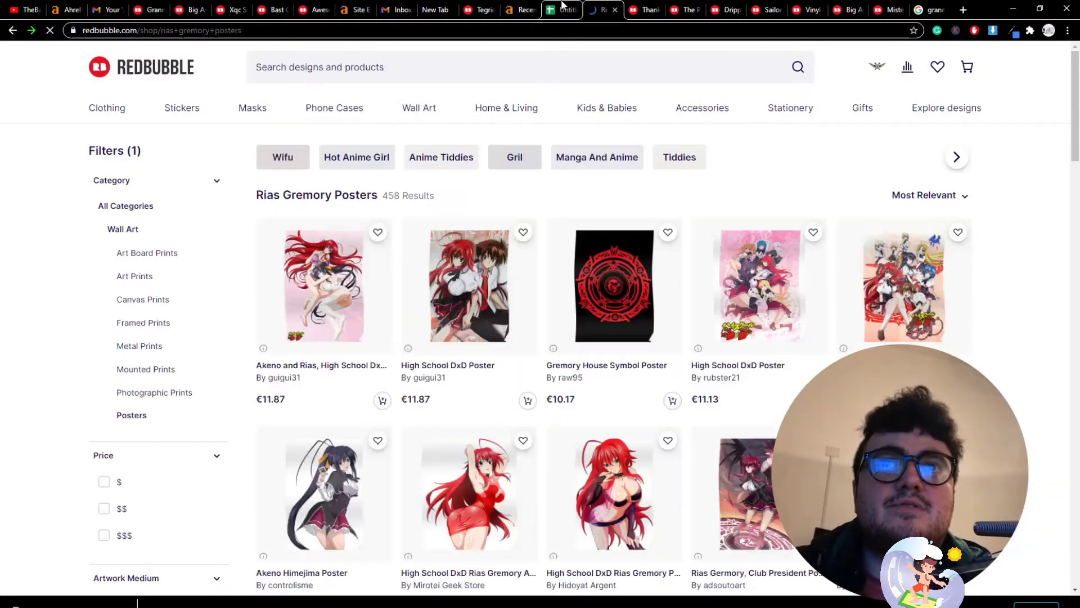
# Find the monkey island shirt row (G29960) and load its Redbubble URL in the Redbubble tab.
pyautogui.click(562, 7)
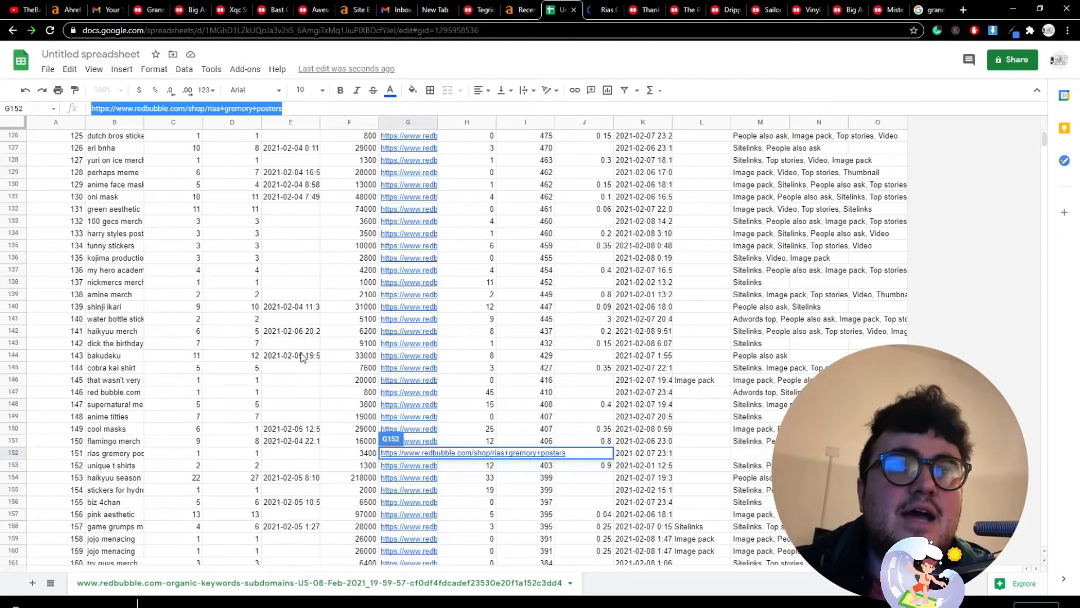
pyautogui.click(304, 356)
pyautogui.scroll(-3, 285, 382)
pyautogui.scroll(-4, 259, 422)
pyautogui.scroll(-4, 169, 439)
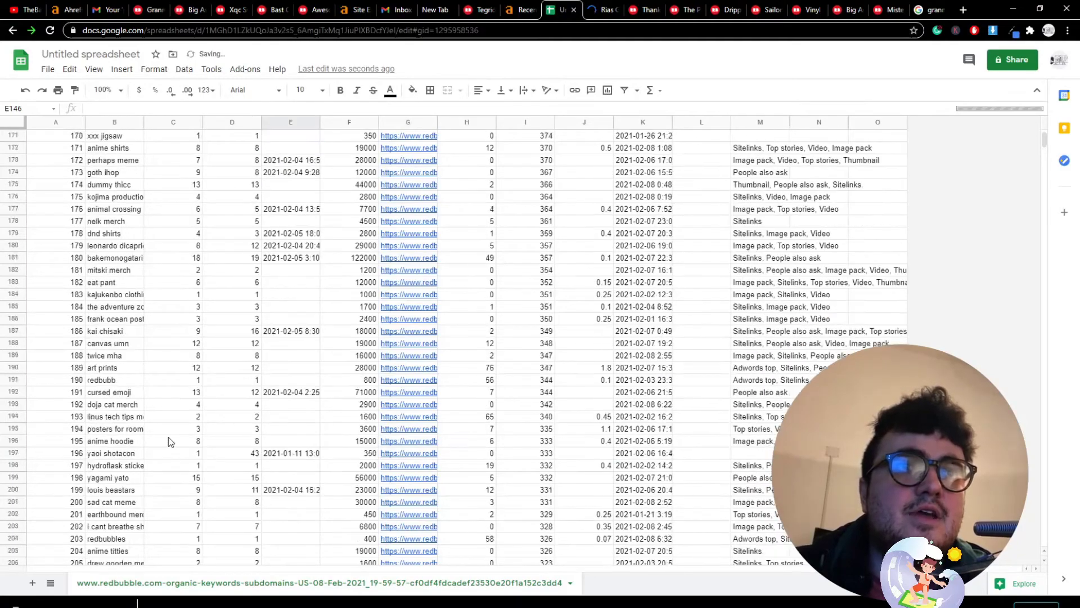
pyautogui.scroll(-4, 152, 442)
pyautogui.scroll(-7, 142, 444)
pyautogui.scroll(-4, 139, 442)
pyautogui.scroll(-3, 139, 442)
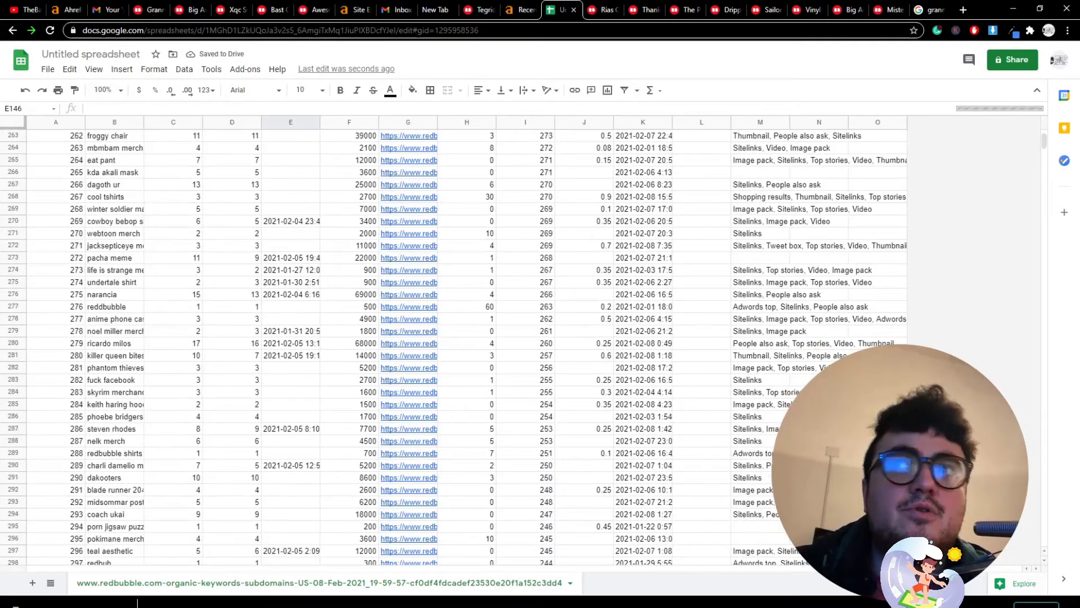
pyautogui.scroll(-4, 140, 443)
pyautogui.moveTo(1044, 142); pyautogui.dragTo(1019, 353)
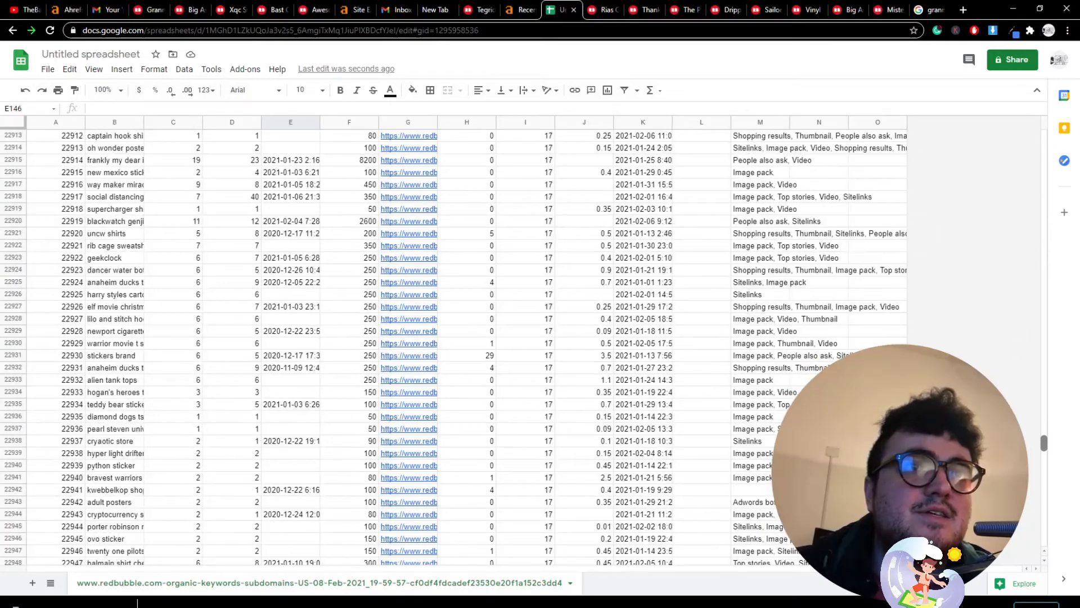
pyautogui.moveTo(1018, 353)
pyautogui.mouseDown()
pyautogui.moveTo(1010, 483)
pyautogui.moveTo(1044, 506)
pyautogui.mouseUp()
pyautogui.scroll(4, 1045, 141)
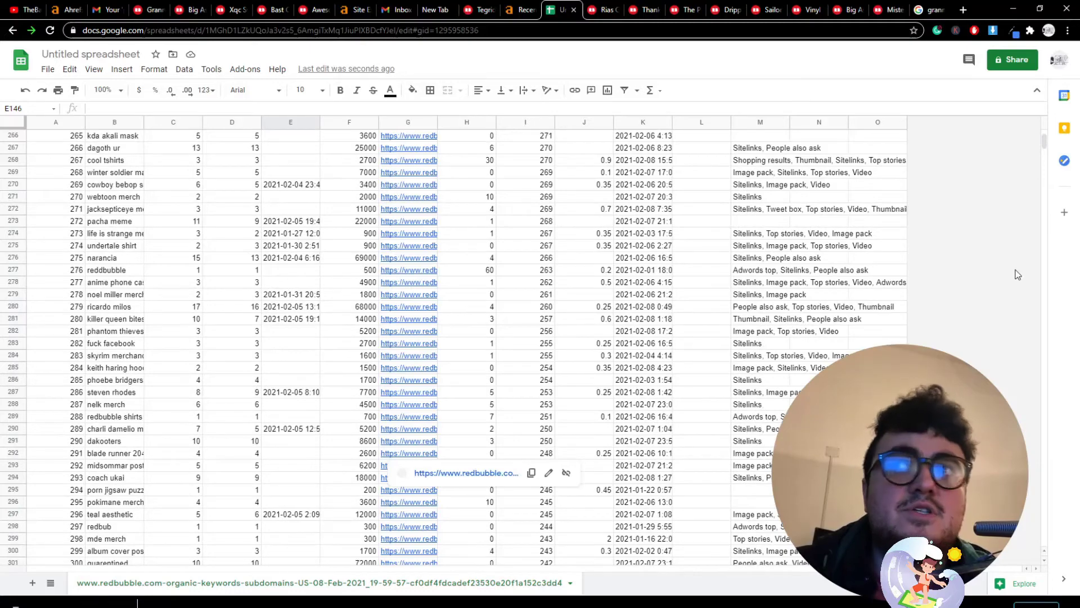
pyautogui.moveTo(1045, 141); pyautogui.dragTo(1028, 571)
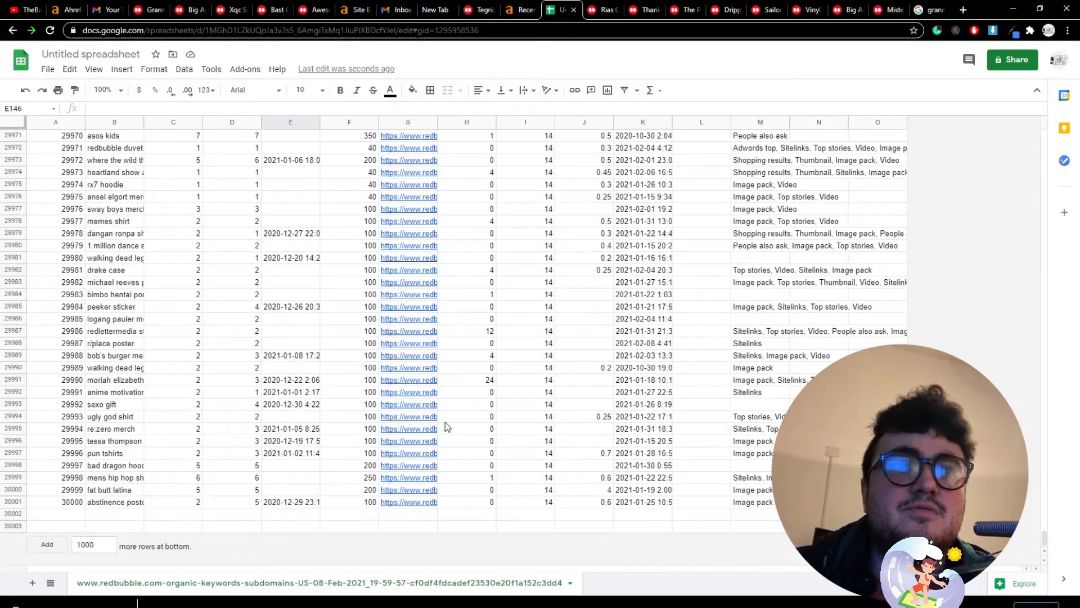
pyautogui.scroll(1, 444, 422)
pyautogui.scroll(1, 457, 411)
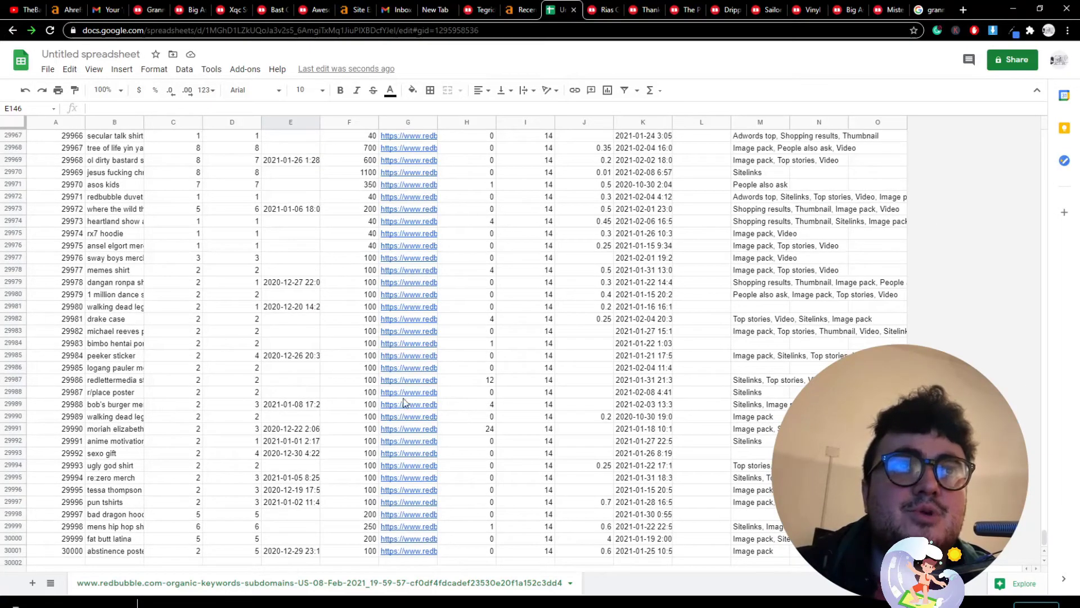
pyautogui.scroll(2, 138, 220)
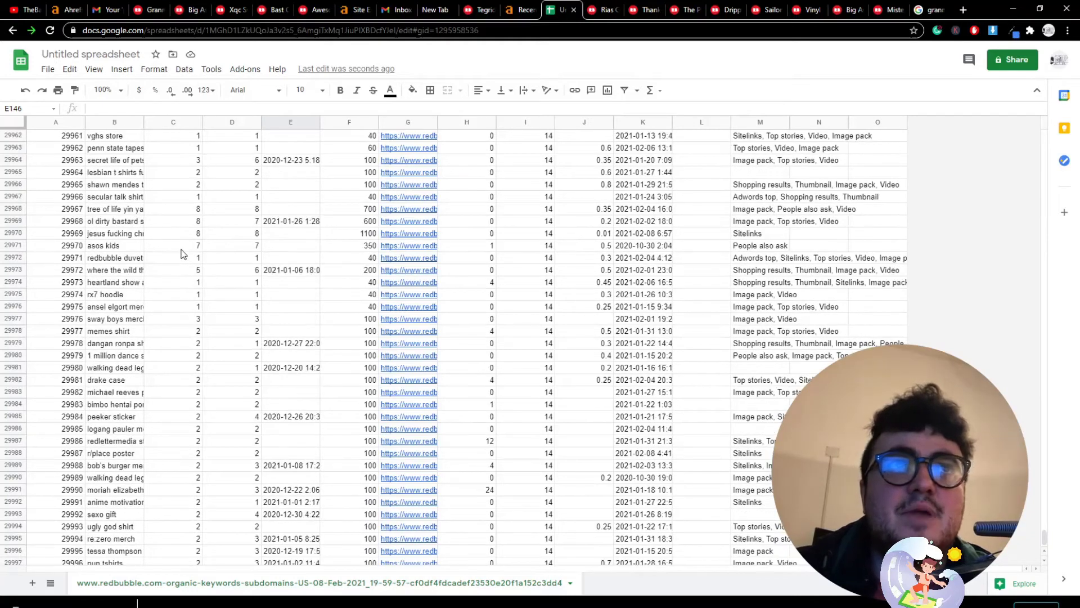
pyautogui.scroll(1, 121, 206)
pyautogui.scroll(1, 116, 200)
pyautogui.click(117, 198)
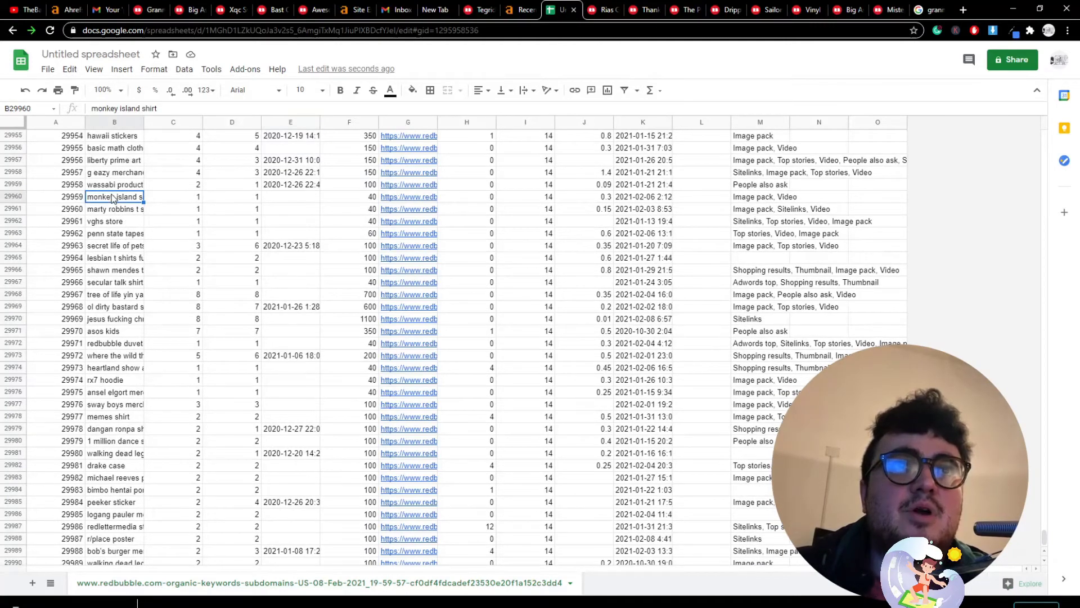
pyautogui.click(415, 201)
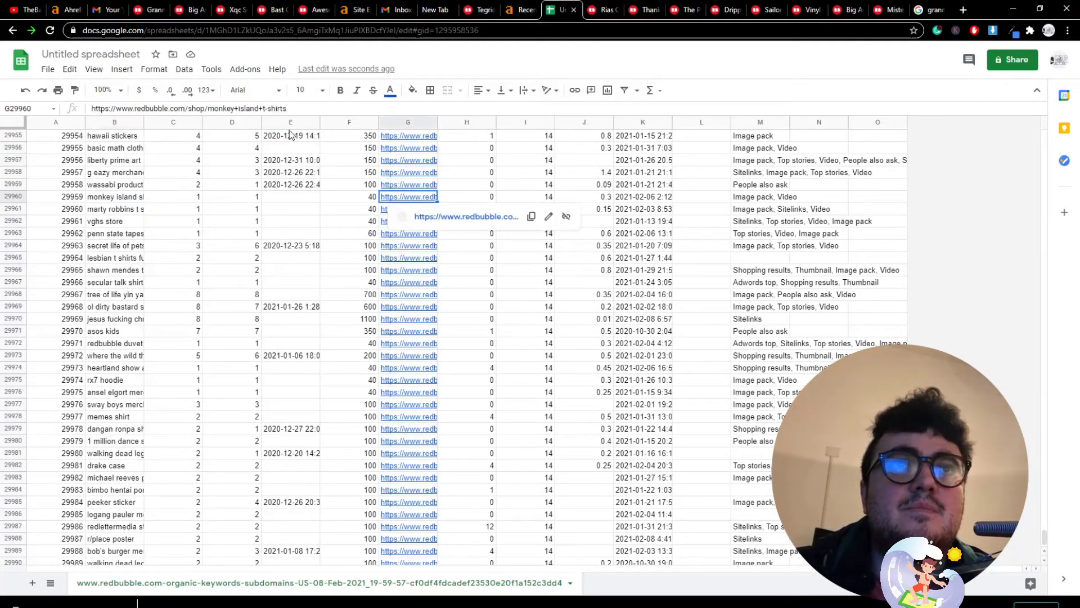
pyautogui.doubleClick(415, 200)
pyautogui.hotkey('ctrl', 'a')
pyautogui.hotkey('ctrl', 'c')
pyautogui.click(602, 9)
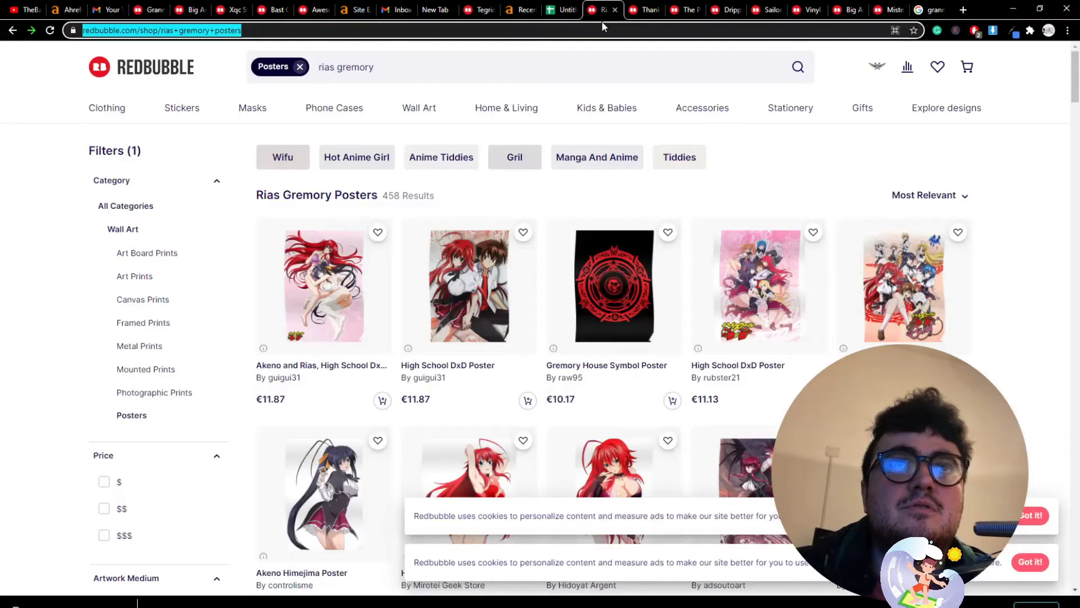
pyautogui.hotkey('ctrl', 'v')
pyautogui.press('Return')
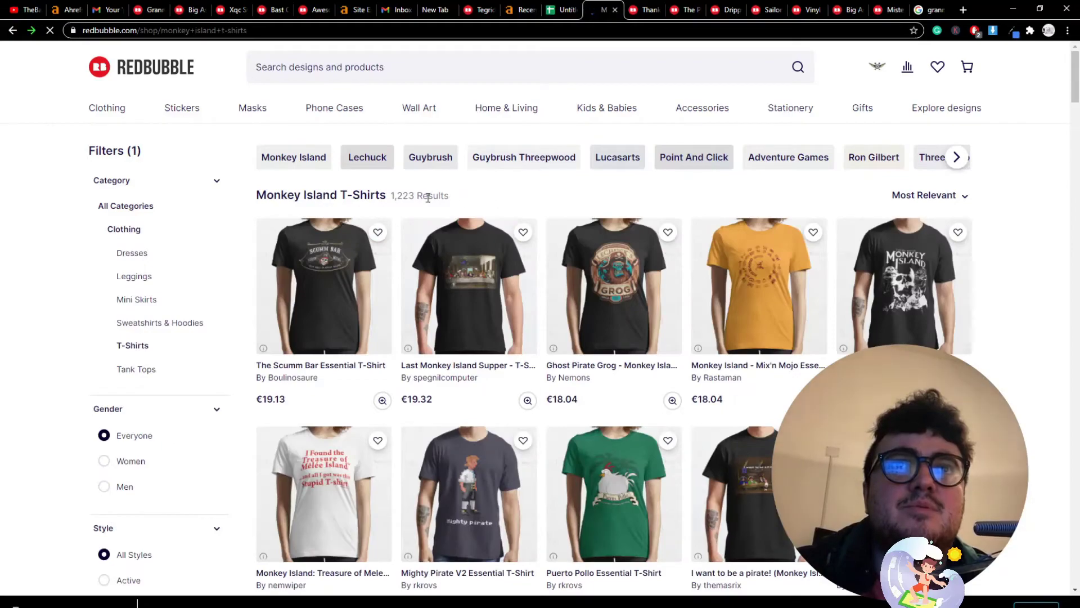
# Return to the keyword spreadsheet and scroll back toward the top.
pyautogui.click(562, 10)
pyautogui.scroll(3, 190, 278)
pyautogui.scroll(2, 191, 278)
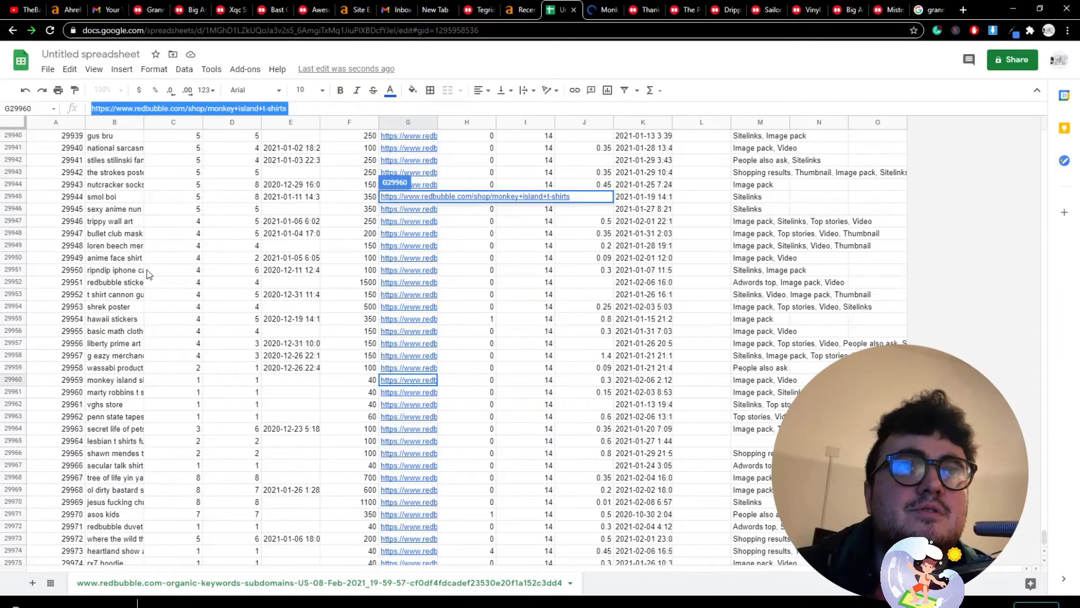
pyautogui.click(116, 293)
pyautogui.scroll(2, 130, 216)
pyautogui.scroll(3, 157, 224)
pyautogui.scroll(3, 157, 224)
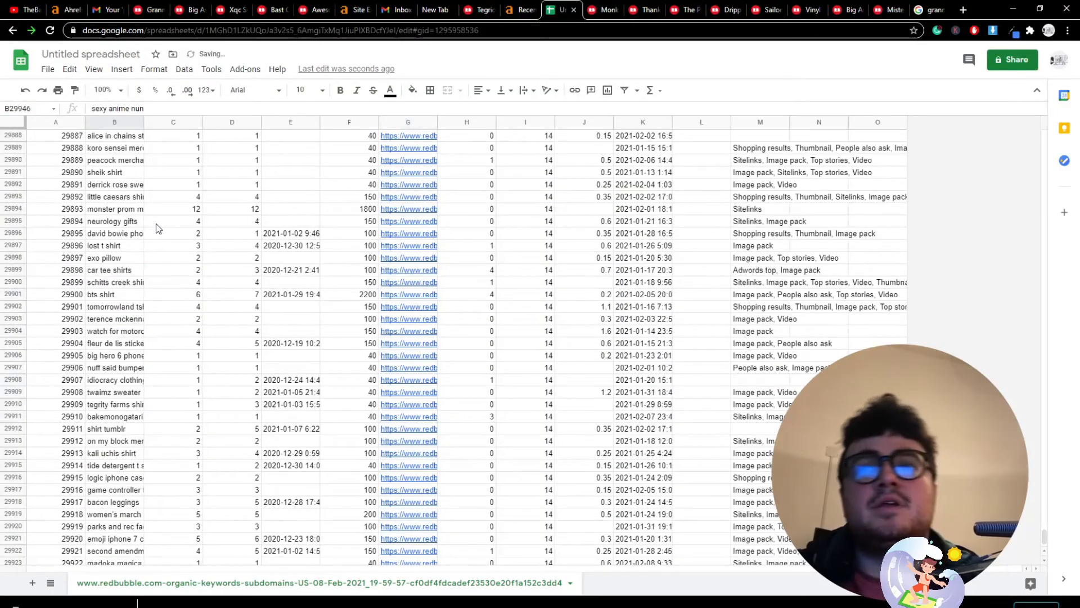
pyautogui.scroll(3, 157, 224)
# From the Movements report, open two more sidebar reports in background tabs and view New Keywords.
pyautogui.click(523, 9)
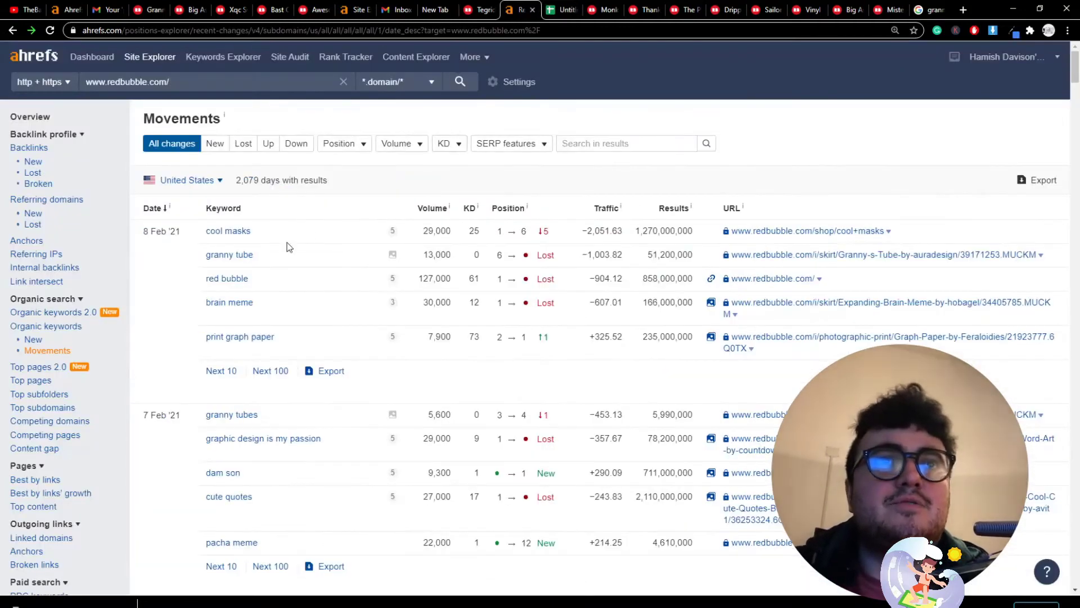
pyautogui.middleClick(32, 340)
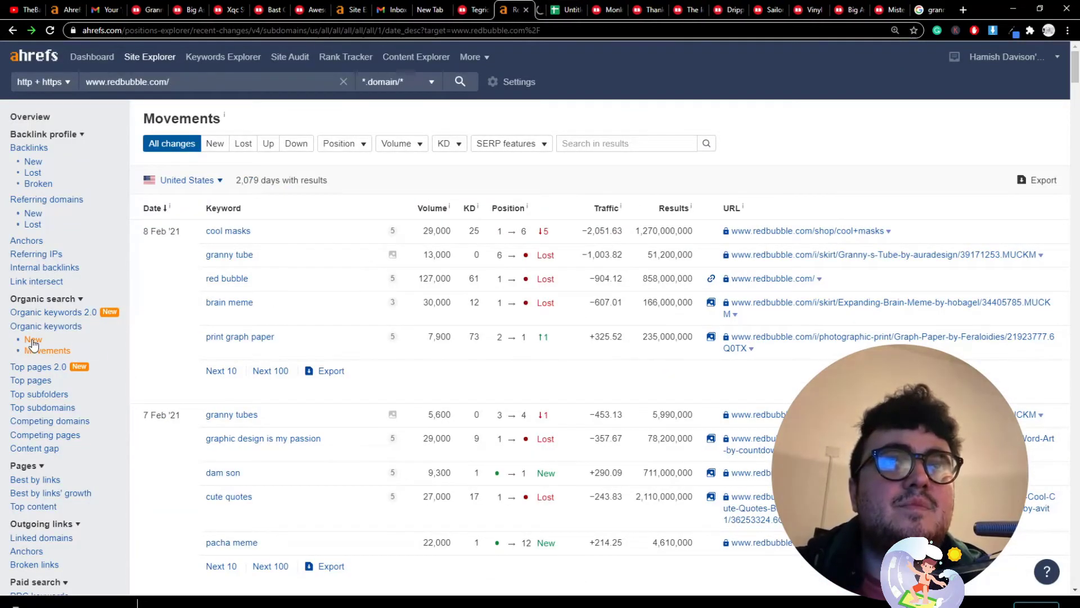
pyautogui.middleClick(47, 378)
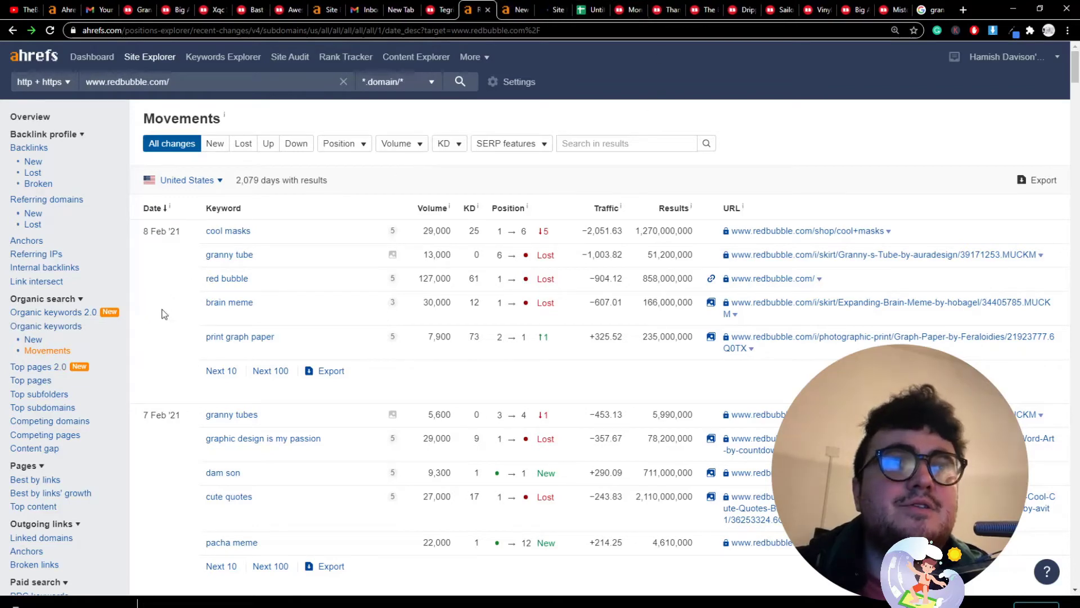
pyautogui.click(513, 6)
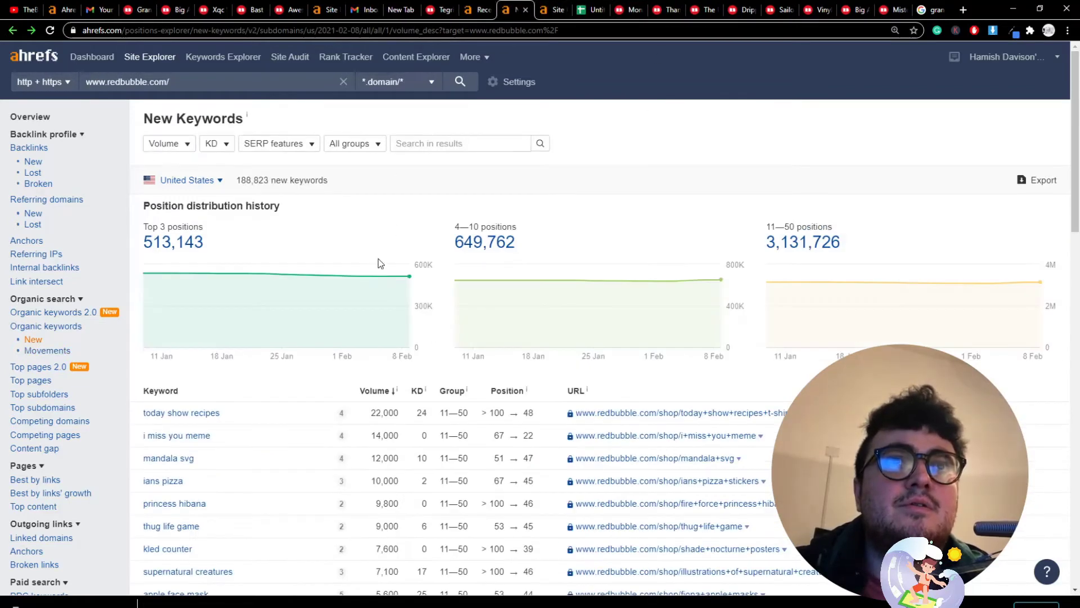
# Filter organic keywords to positions 1–3 and highlight the cat goddess keyword.
pyautogui.click(200, 252)
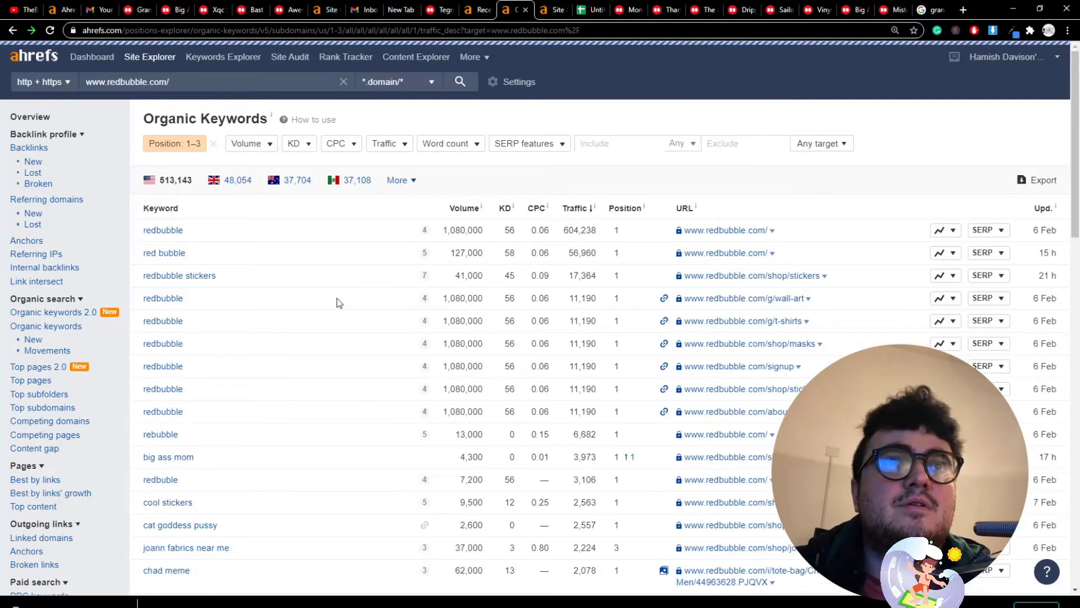
pyautogui.scroll(-2, 491, 258)
pyautogui.scroll(2, 563, 236)
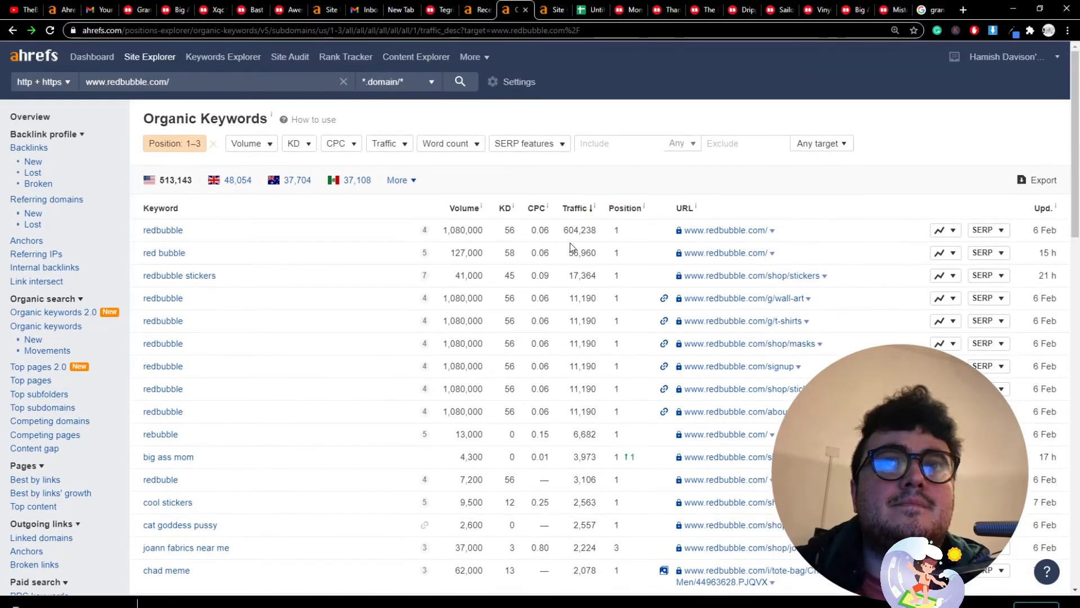
pyautogui.scroll(-2, 569, 242)
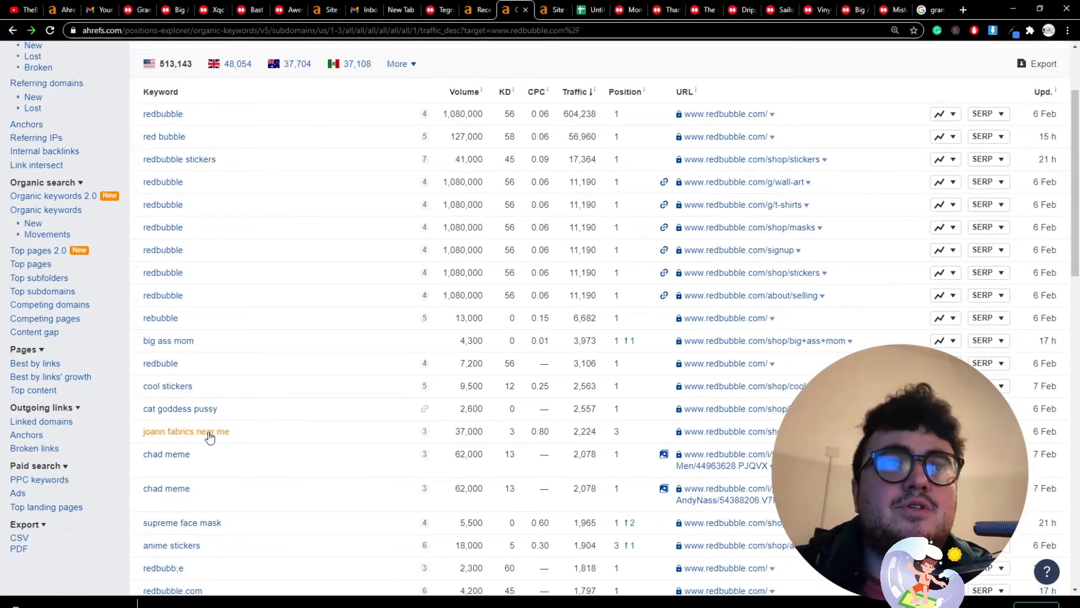
pyautogui.moveTo(224, 417); pyautogui.dragTo(177, 414)
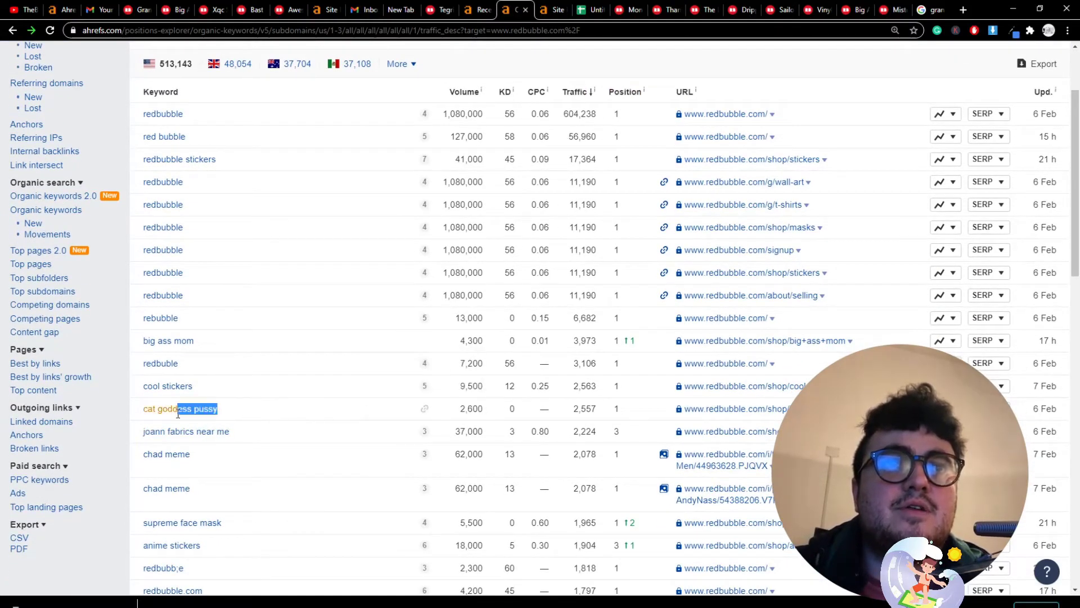
pyautogui.click(299, 403)
pyautogui.moveTo(325, 407); pyautogui.dragTo(152, 412)
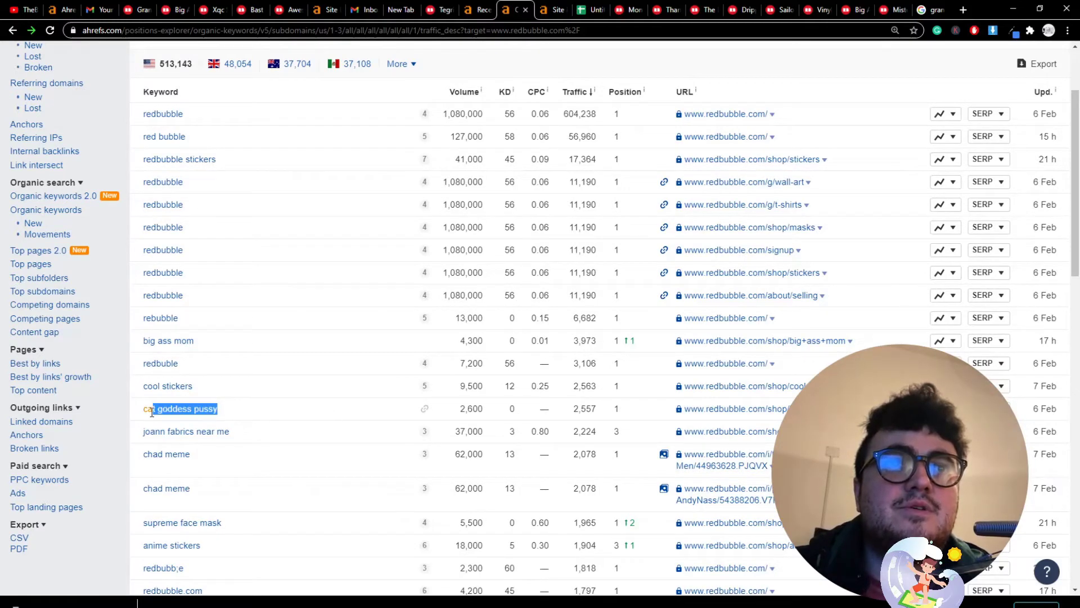
pyautogui.click(273, 415)
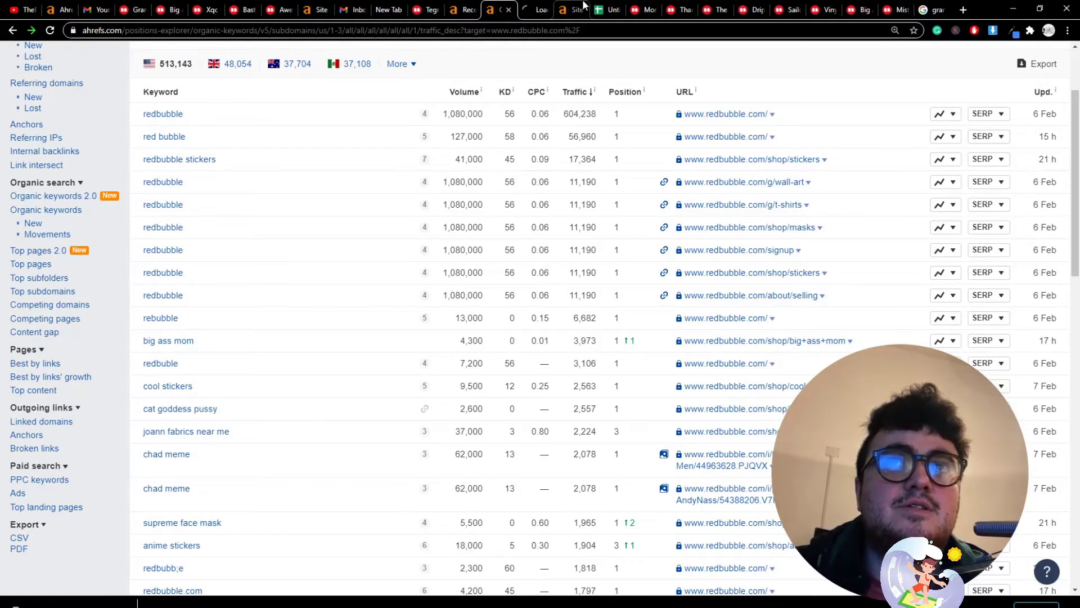
# Check Redbubble's results for the cat goddess keyword, then return to the top-3 report.
pyautogui.click(538, 7)
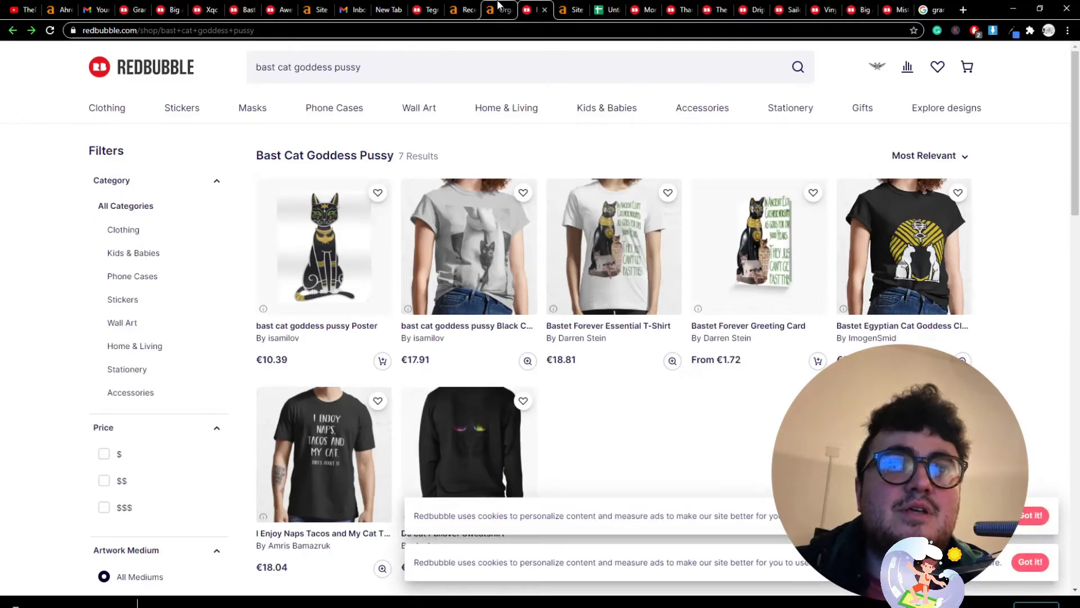
pyautogui.click(499, 7)
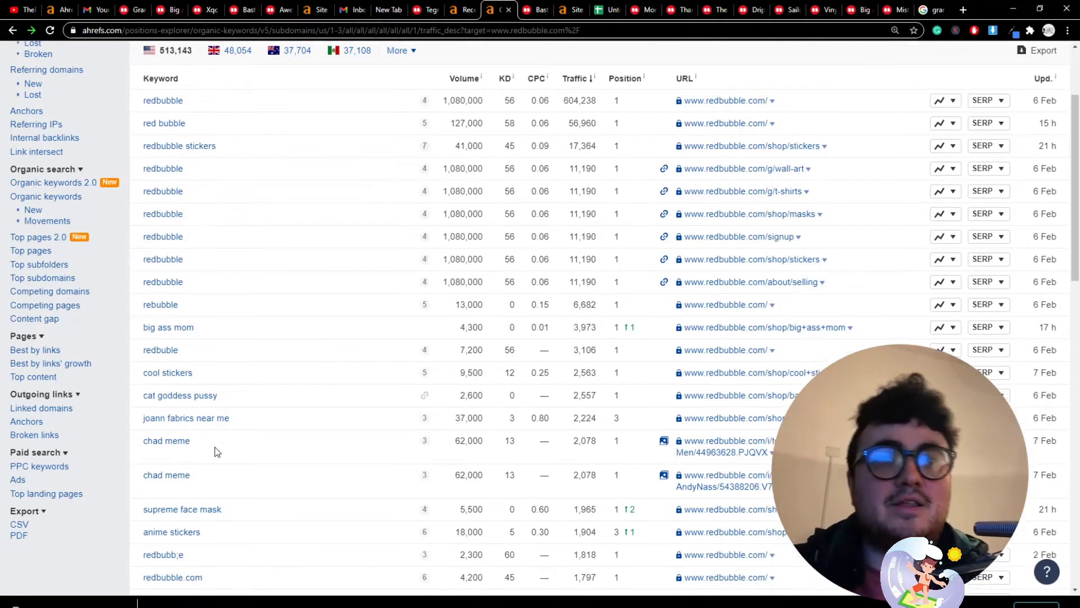
# Scroll up and down the redbubble.com Organic Keywords table to review its keywords.
pyautogui.scroll(-1, 222, 447)
pyautogui.scroll(-2, 222, 447)
pyautogui.scroll(-1, 247, 461)
pyautogui.scroll(-1, 271, 480)
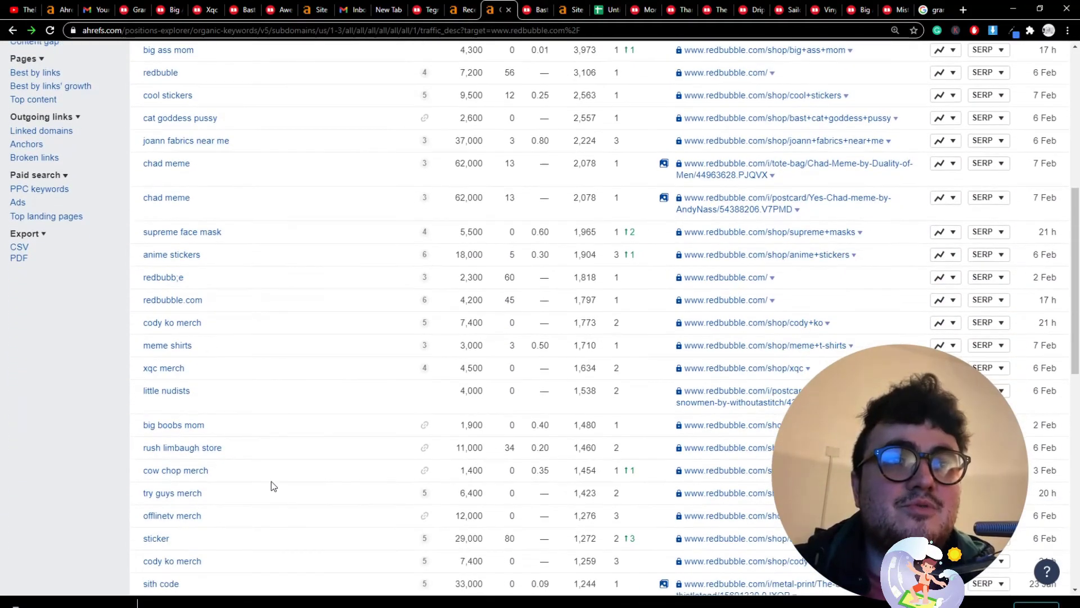
pyautogui.scroll(-1, 271, 481)
pyautogui.scroll(-1, 261, 450)
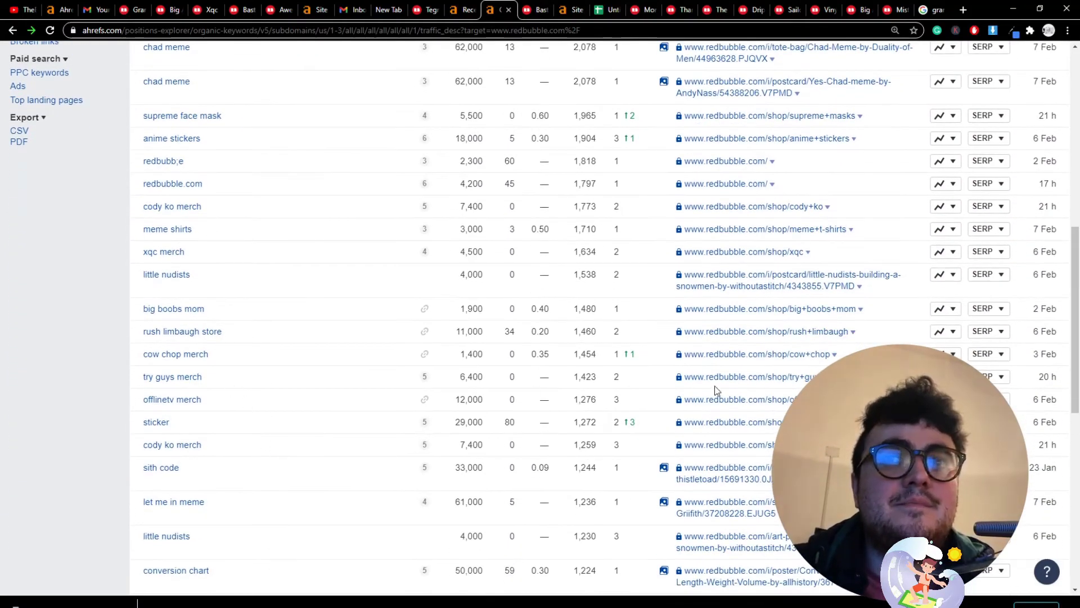
pyautogui.scroll(-2, 442, 473)
pyautogui.scroll(-2, 420, 487)
pyautogui.scroll(-3, 424, 473)
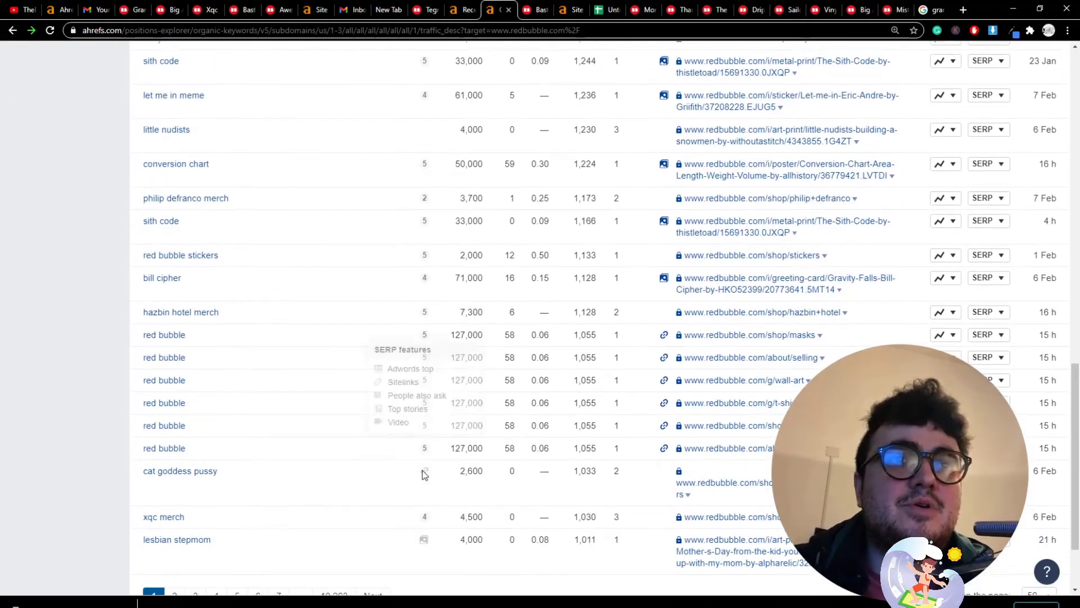
pyautogui.scroll(-2, 425, 475)
pyautogui.scroll(5, 423, 476)
pyautogui.scroll(10, 423, 462)
pyautogui.scroll(2, 439, 454)
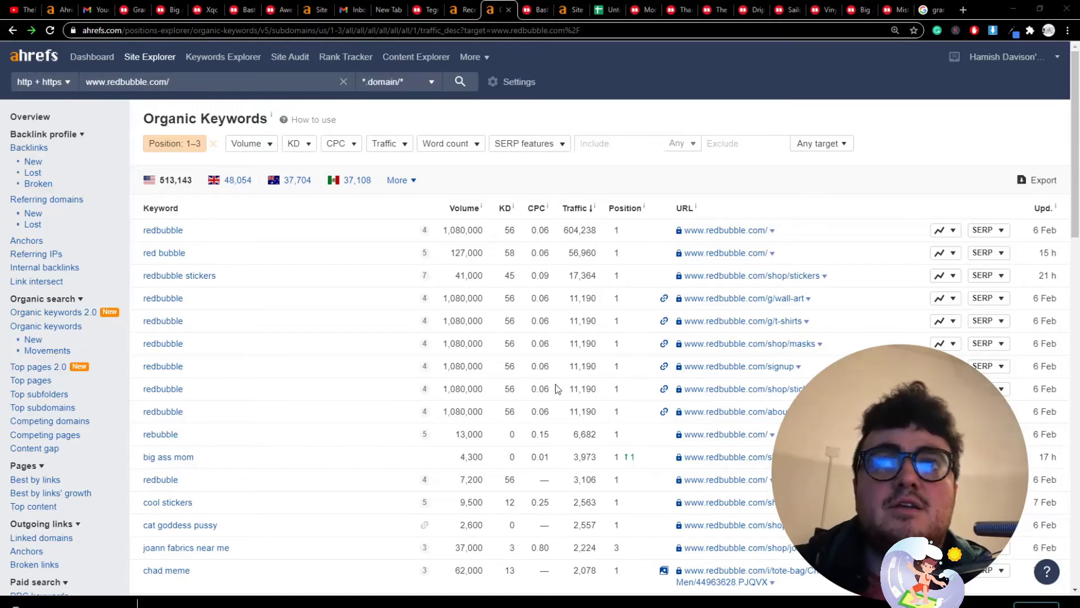
pyautogui.scroll(-4, 555, 388)
pyautogui.scroll(-5, 555, 388)
pyautogui.scroll(-9, 555, 389)
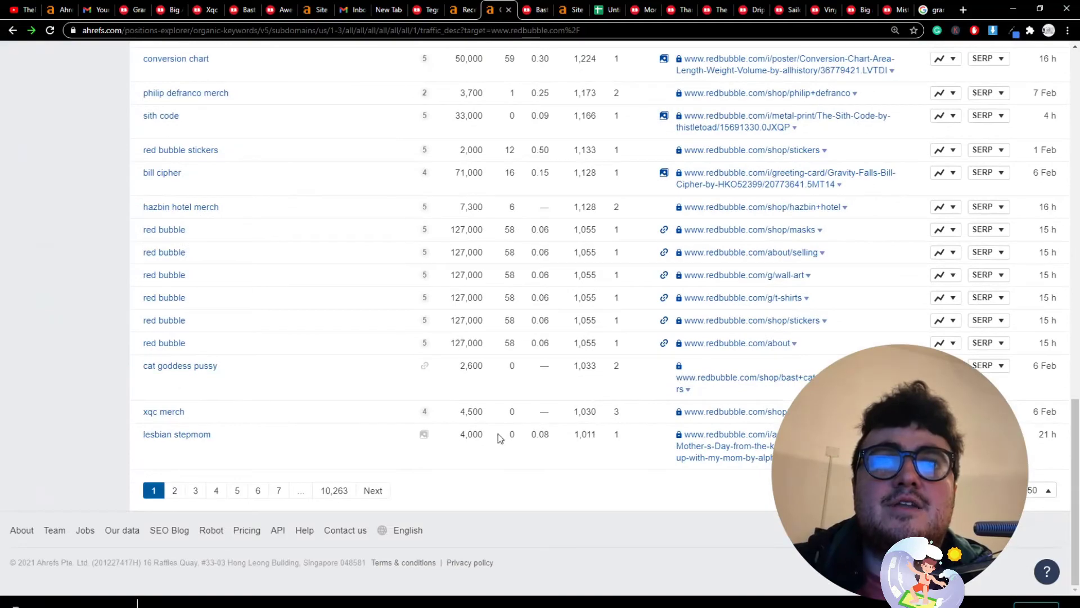
pyautogui.scroll(10, 360, 479)
pyautogui.scroll(8, 372, 476)
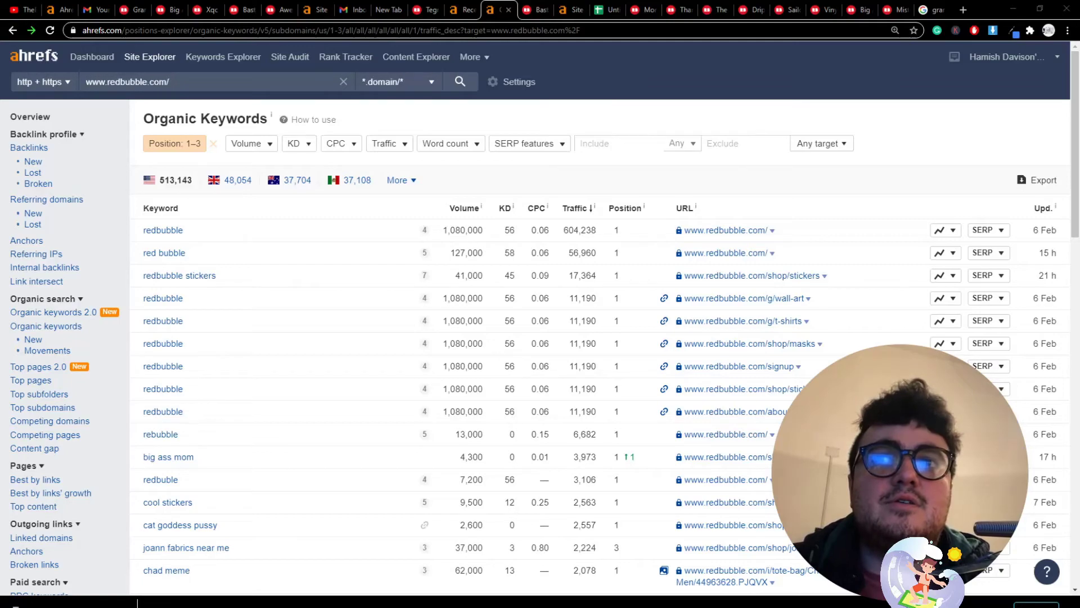
pyautogui.scroll(-4, 517, 299)
pyautogui.scroll(-3, 513, 299)
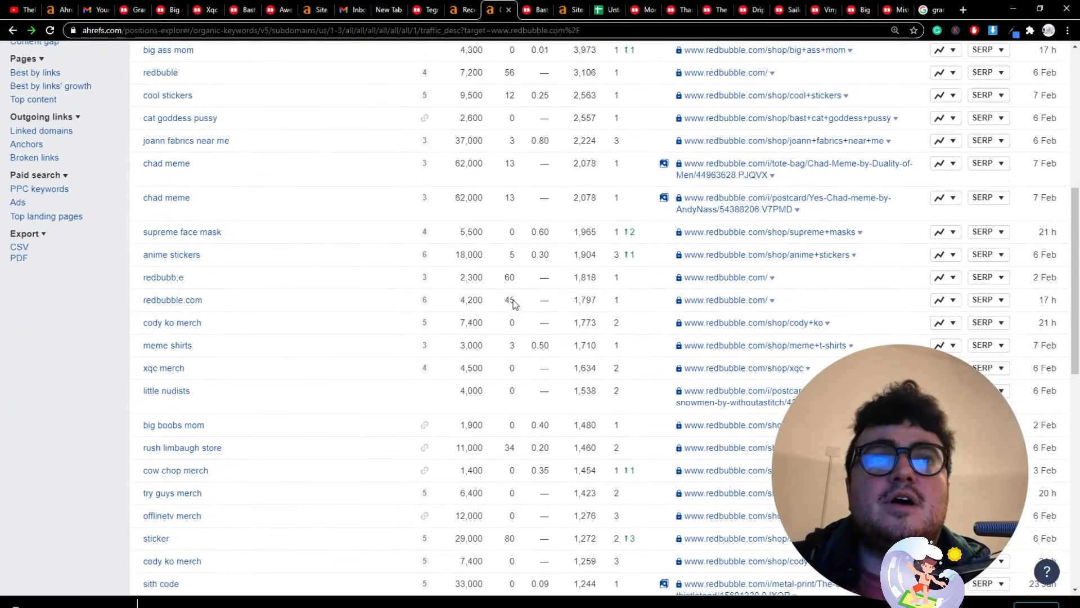
pyautogui.scroll(-2, 513, 299)
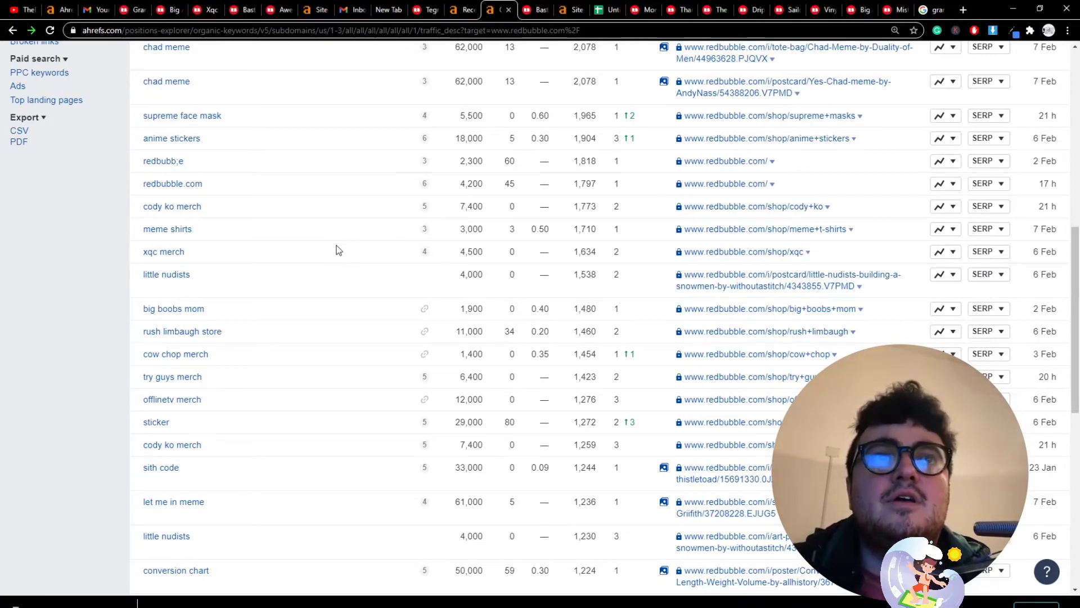
pyautogui.scroll(5, 335, 248)
pyautogui.scroll(3, 335, 248)
pyautogui.scroll(1, 335, 252)
pyautogui.scroll(1, 335, 251)
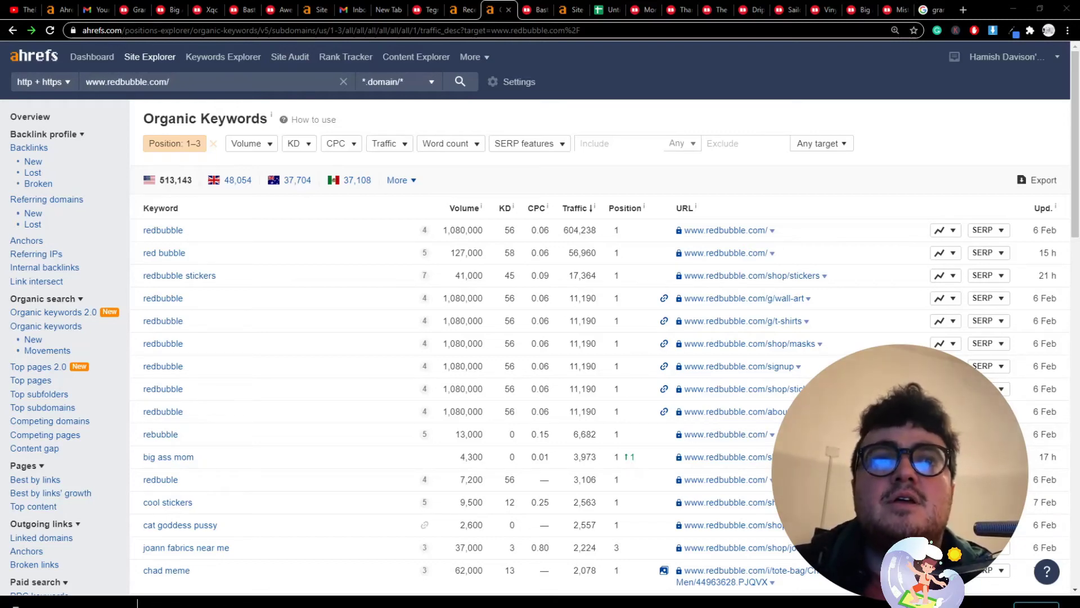
pyautogui.scroll(-5, 540, 315)
pyautogui.scroll(-4, 540, 315)
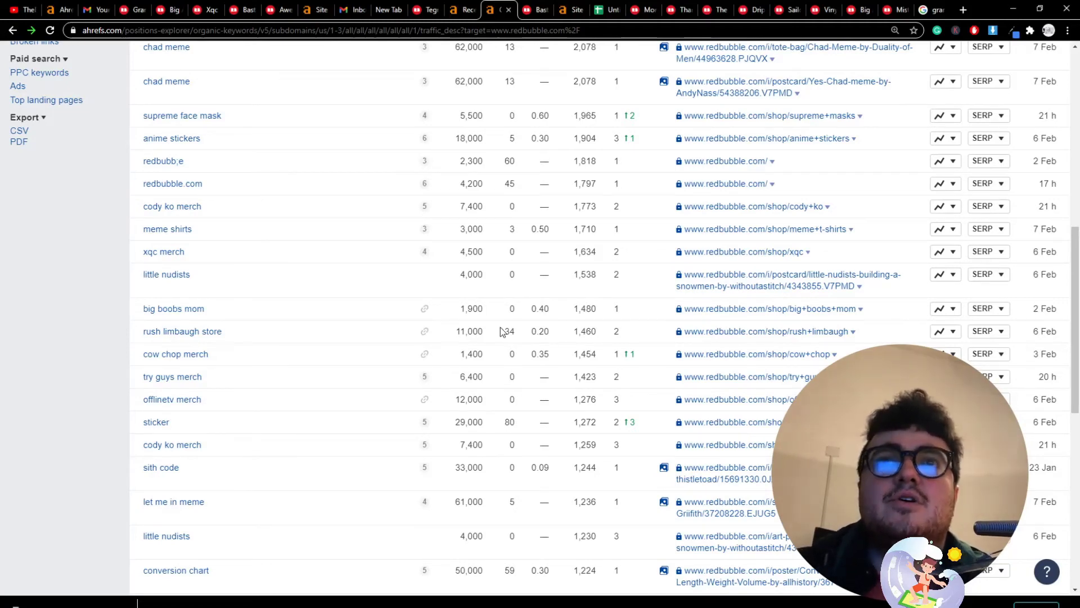
pyautogui.scroll(-4, 501, 328)
pyautogui.scroll(-5, 500, 328)
pyautogui.scroll(4, 500, 327)
pyautogui.scroll(5, 501, 326)
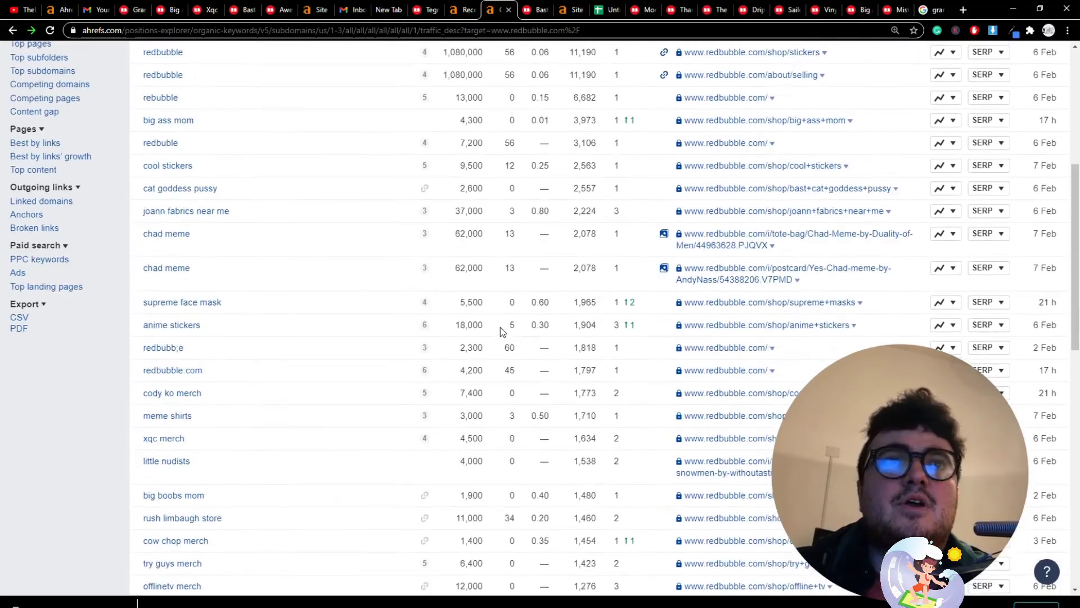
pyautogui.scroll(3, 501, 326)
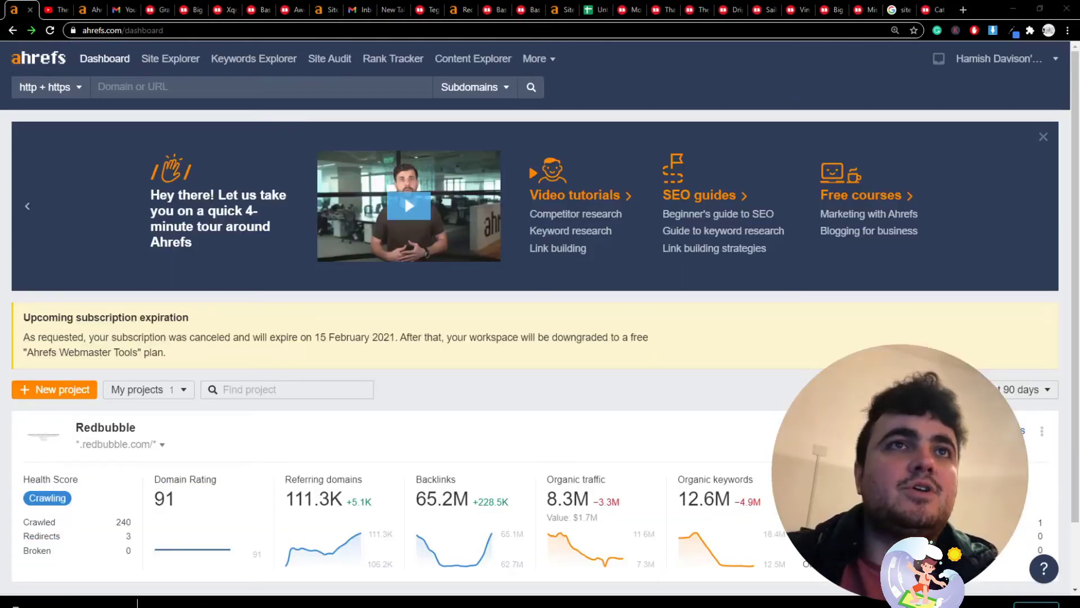
# Analyse zazzle.com in Site Explorer and open its Organic keywords report.
pyautogui.click(204, 92)
pyautogui.write('zazzle.com')
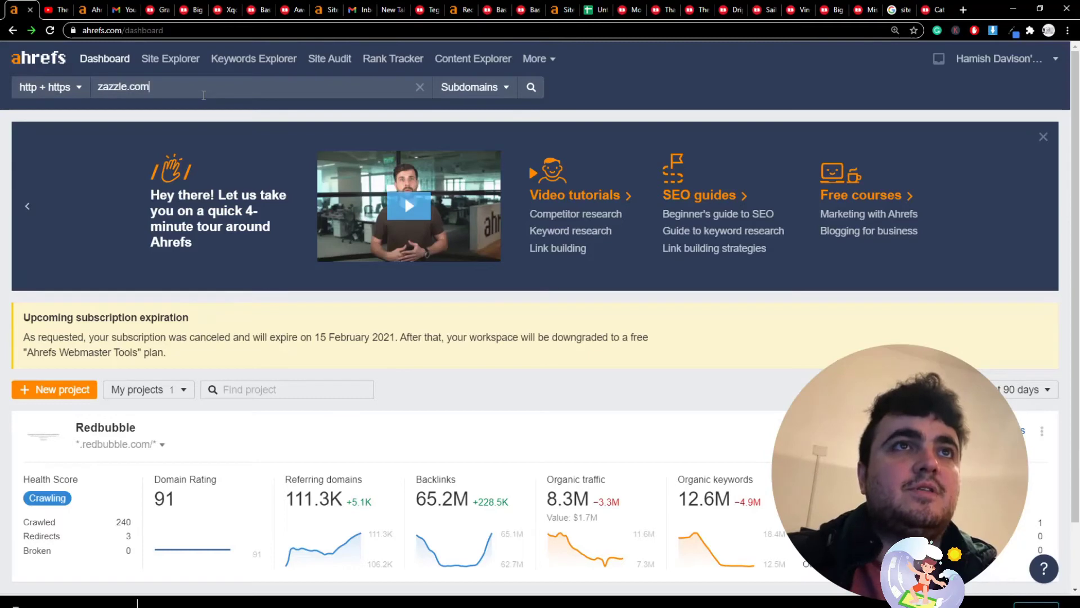
pyautogui.press('Return')
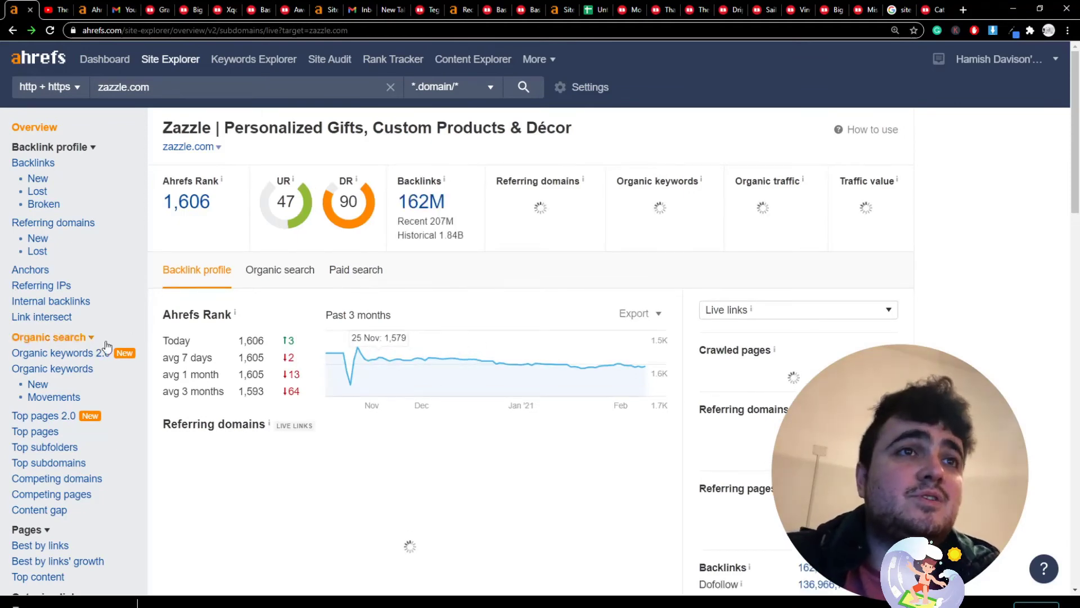
pyautogui.click(50, 371)
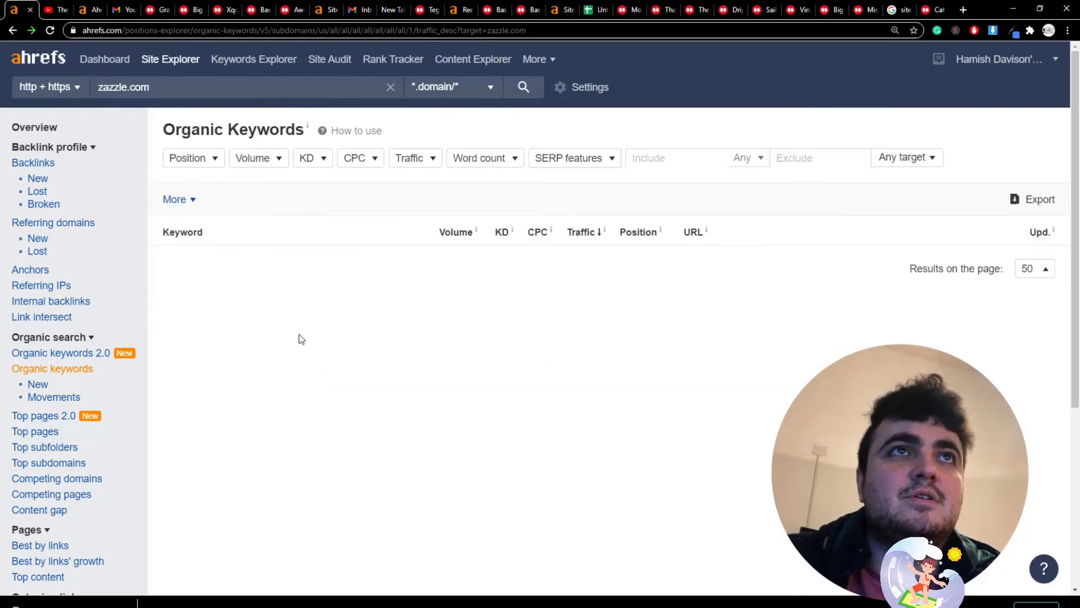
# Scroll the zazzle.com keywords table, then open and cancel the Export dialog without downloading.
pyautogui.scroll(-2, 404, 349)
pyautogui.scroll(-5, 404, 348)
pyautogui.scroll(-1, 403, 348)
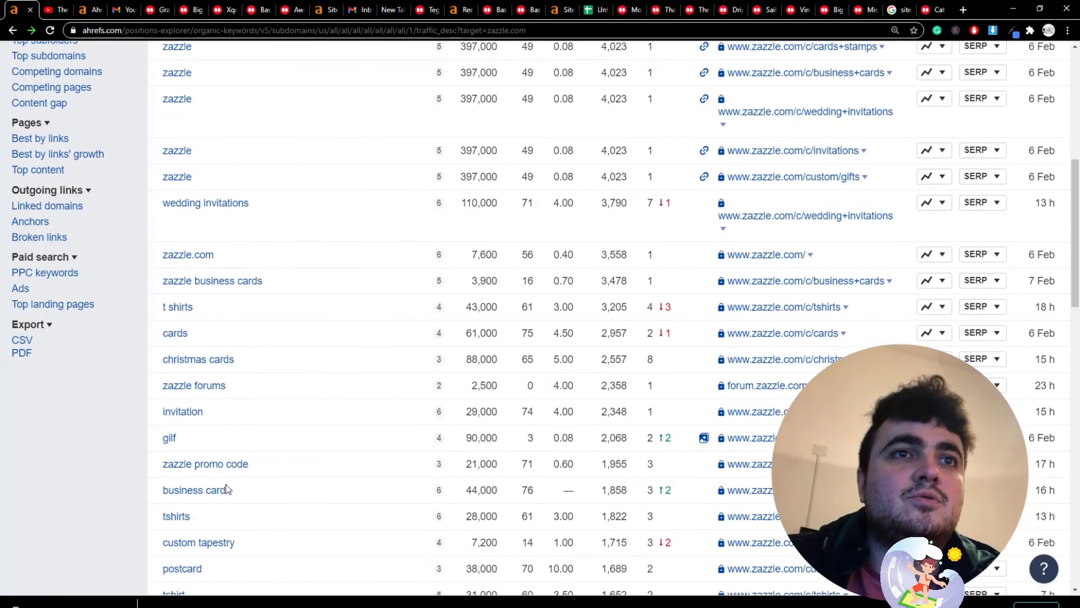
pyautogui.scroll(8, 878, 253)
pyautogui.scroll(2, 984, 205)
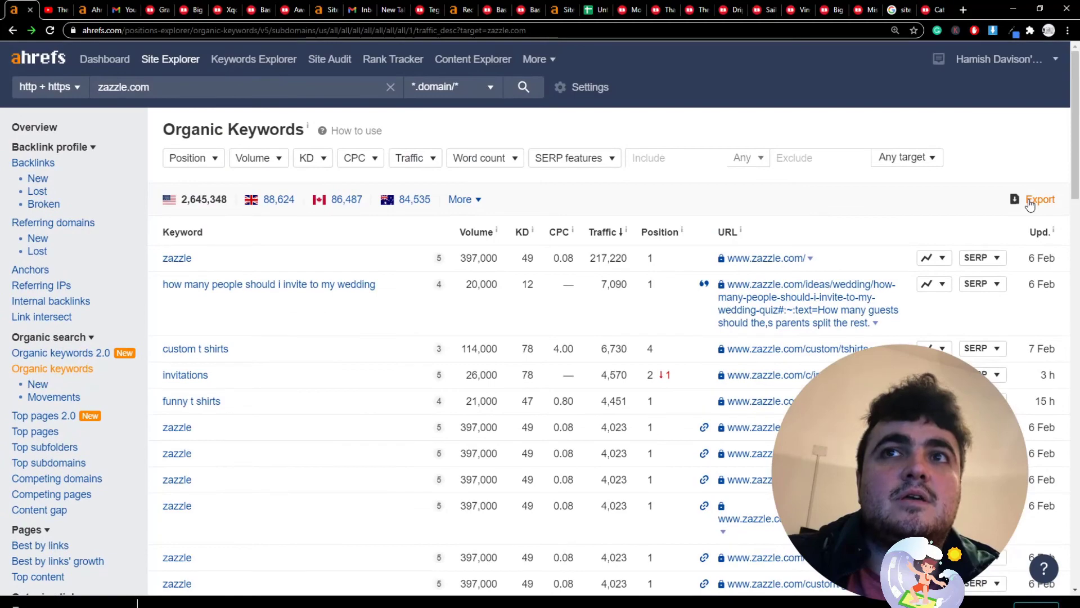
pyautogui.click(1008, 193)
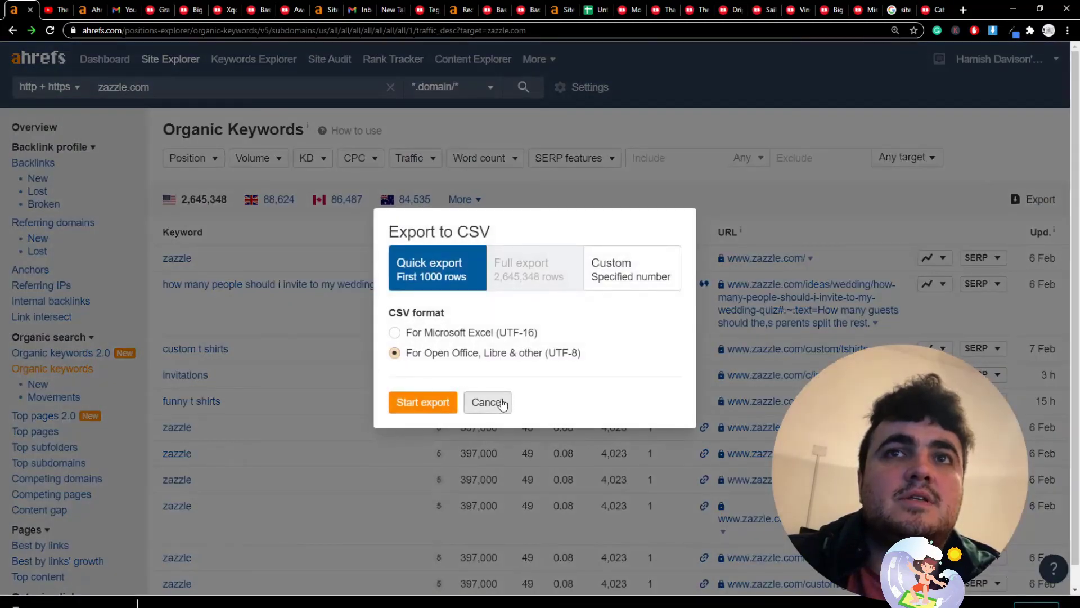
pyautogui.click(485, 401)
# View Zazzle's bridal shower invitations page in a new tab, then return to the keyword report.
pyautogui.scroll(-10, 506, 396)
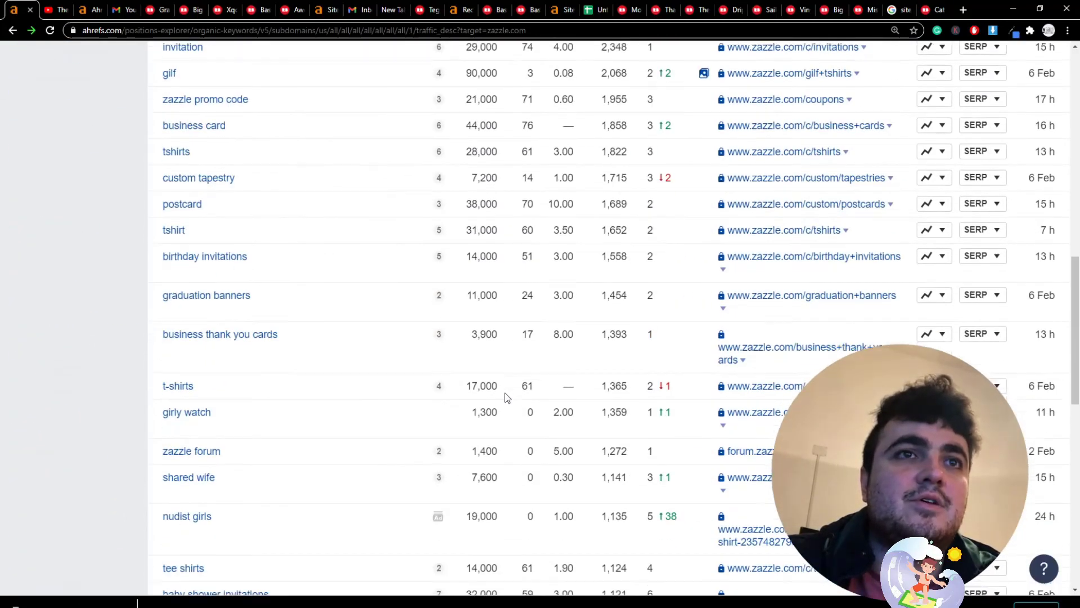
pyautogui.scroll(-5, 505, 397)
pyautogui.click(745, 392)
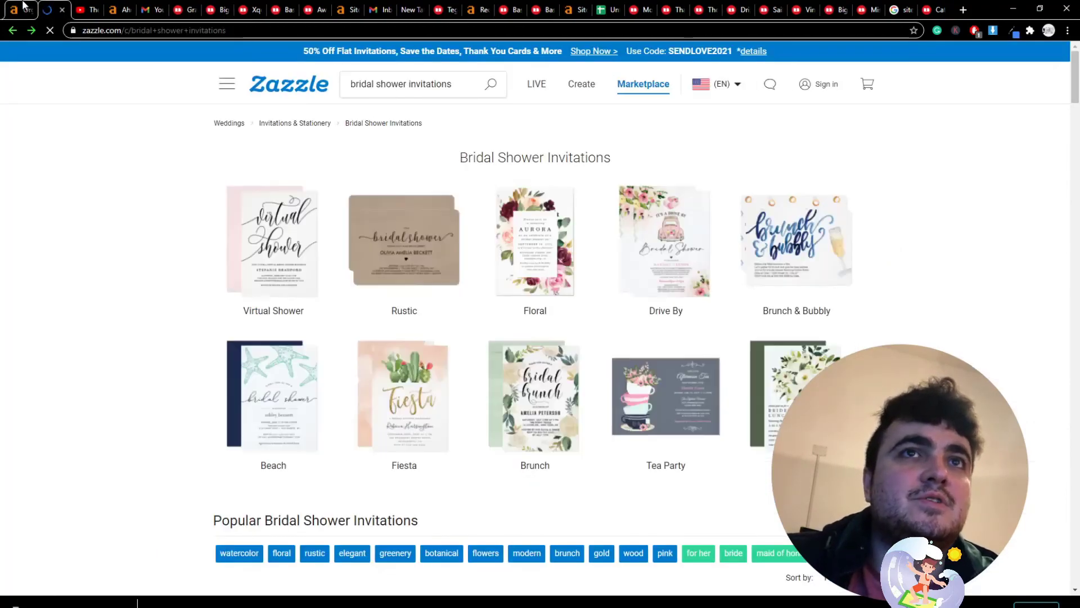
pyautogui.scroll(-3, 120, 296)
pyautogui.scroll(-4, 123, 297)
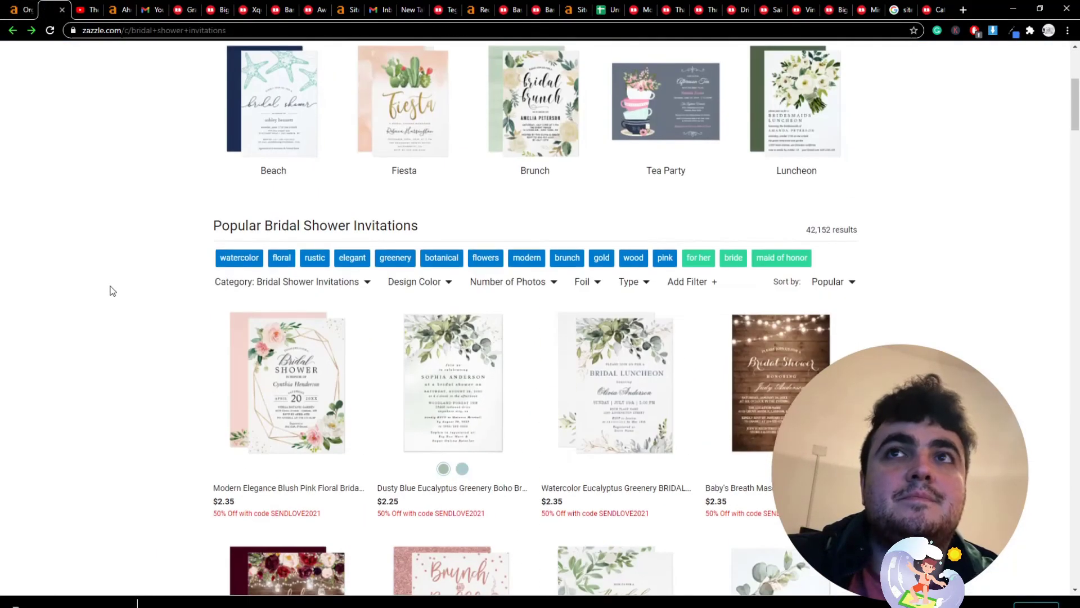
pyautogui.click(23, 10)
pyautogui.scroll(-2, 204, 423)
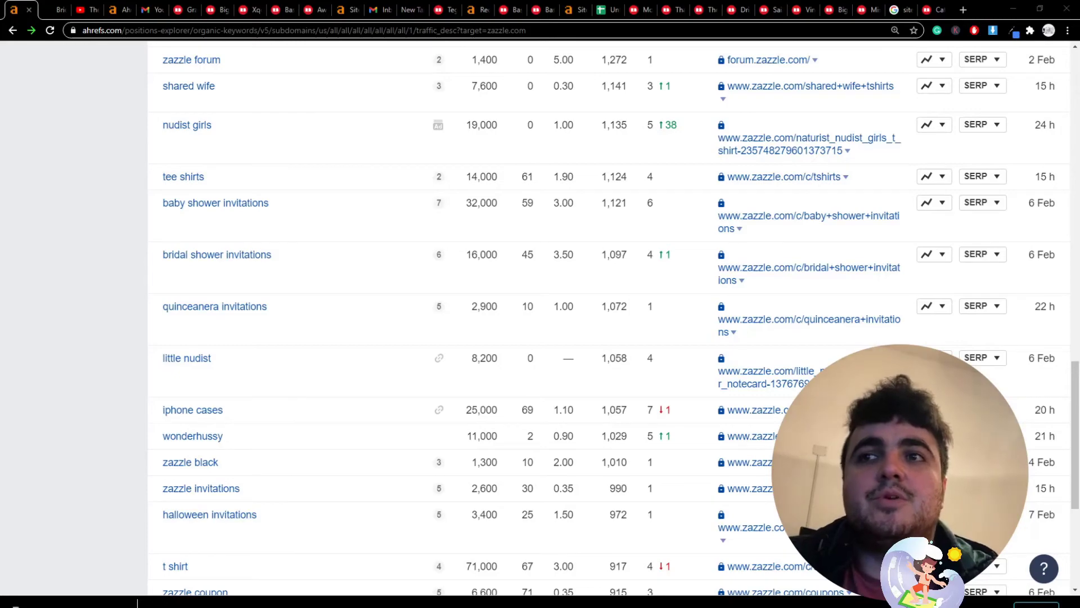
pyautogui.scroll(20, 257, 296)
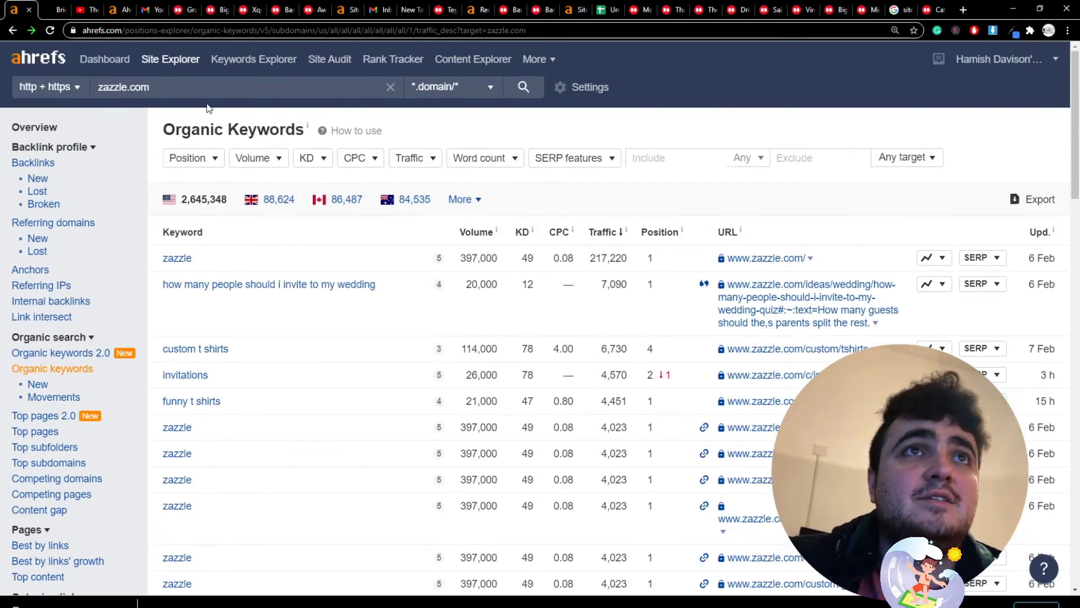
# Switch the Organic keywords report target to etsy.com and scroll its results.
pyautogui.tripleClick(124, 85)
pyautogui.write('etsy.com')
pyautogui.press('Return')
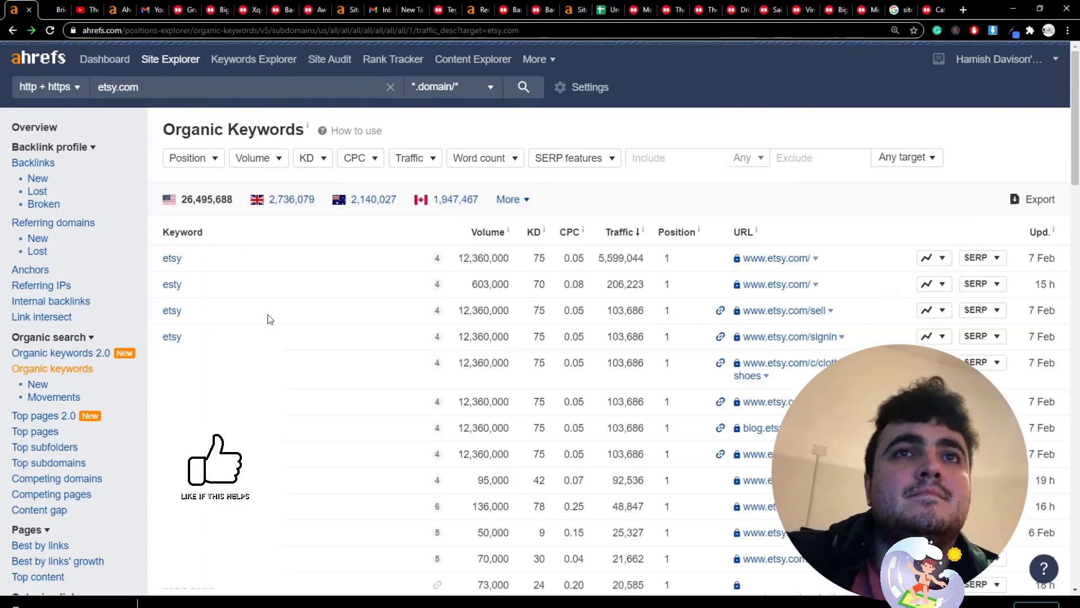
pyautogui.scroll(-5, 268, 315)
pyautogui.scroll(-1, 276, 320)
pyautogui.scroll(-4, 282, 326)
pyautogui.scroll(-1, 281, 327)
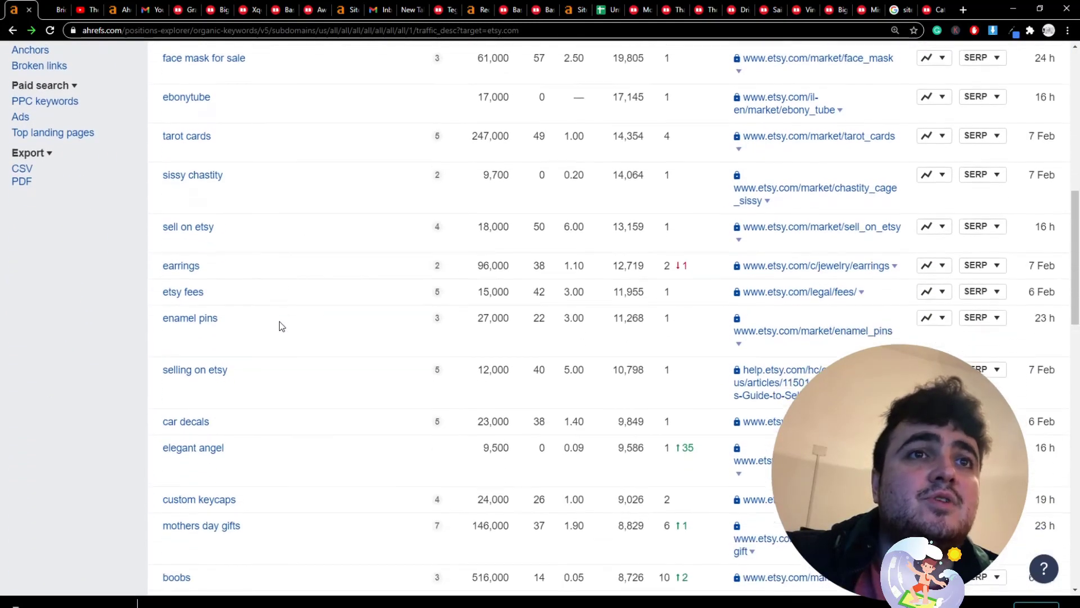
# Open a ranking Etsy page in a background tab and keep scrolling Etsy's keywords.
pyautogui.middleClick(828, 331)
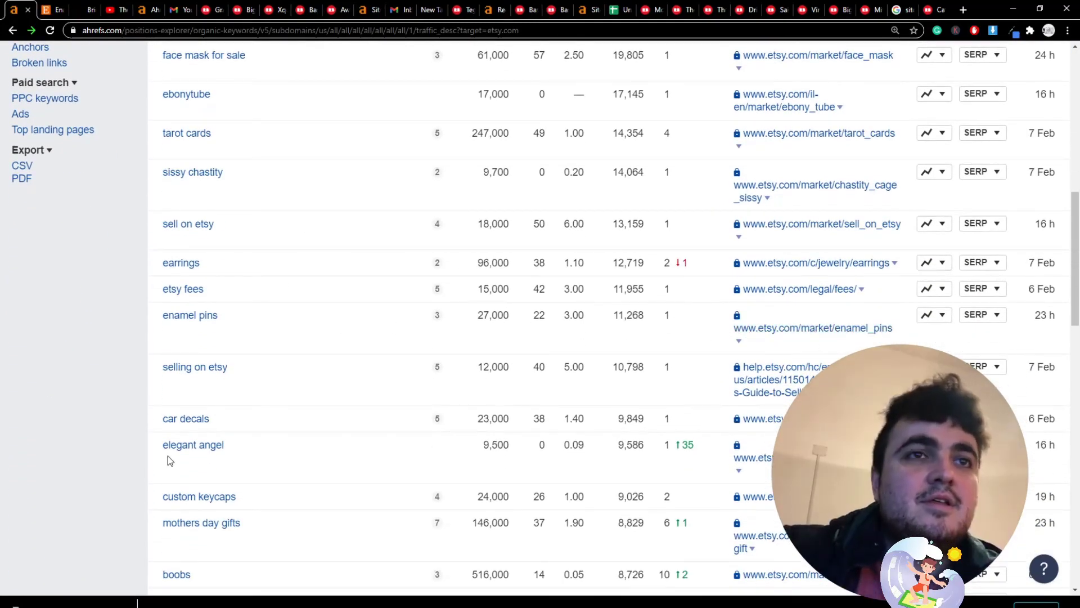
pyautogui.scroll(-2, 268, 386)
pyautogui.scroll(-2, 268, 386)
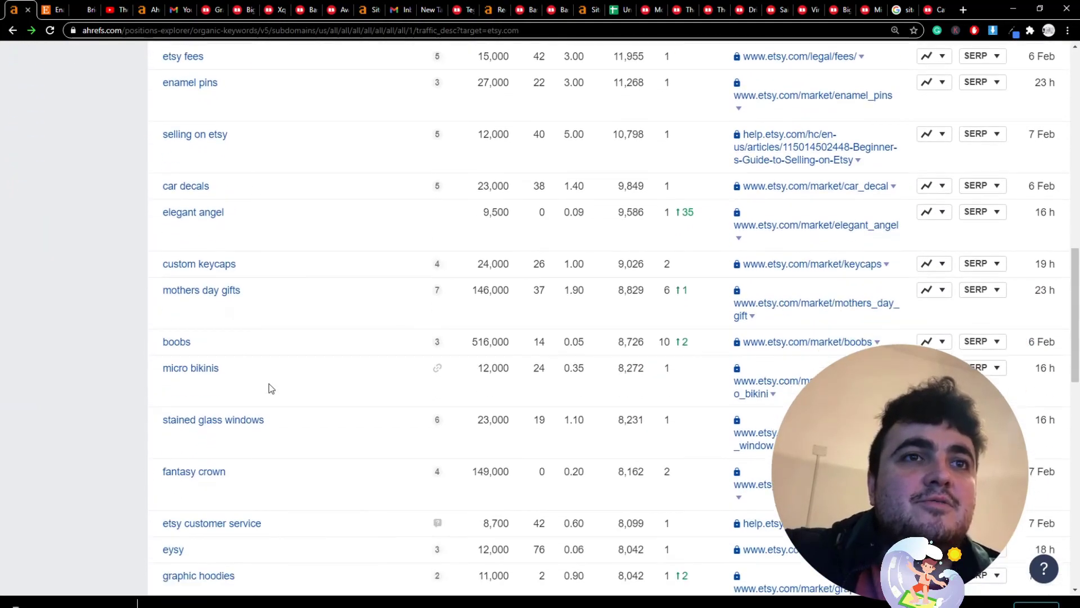
pyautogui.scroll(-1, 270, 388)
pyautogui.scroll(-3, 346, 343)
pyautogui.scroll(-2, 348, 352)
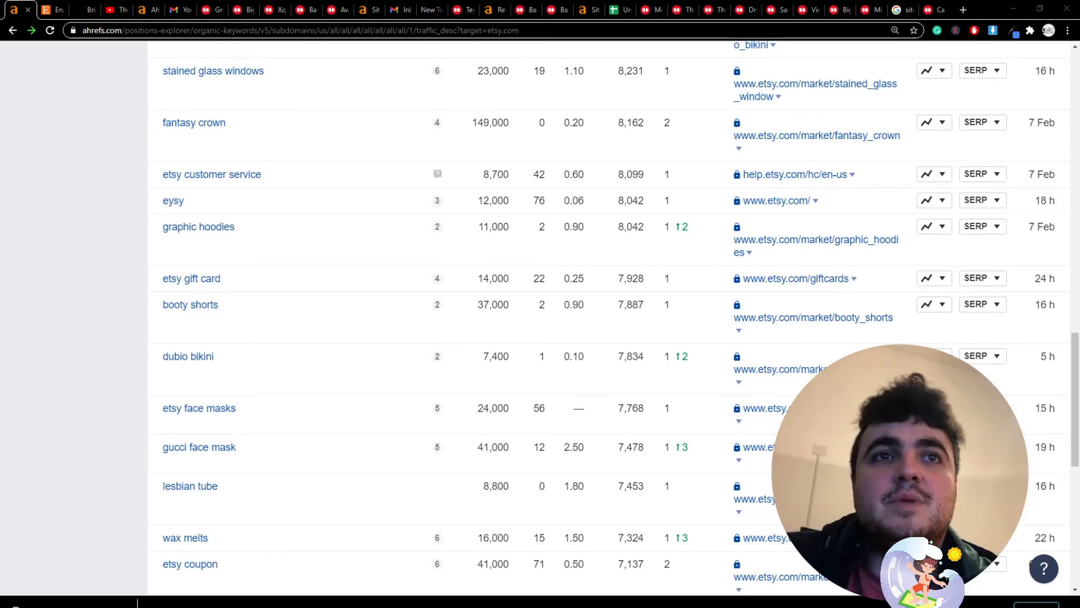
pyautogui.scroll(-5, 447, 400)
pyautogui.scroll(-3, 447, 400)
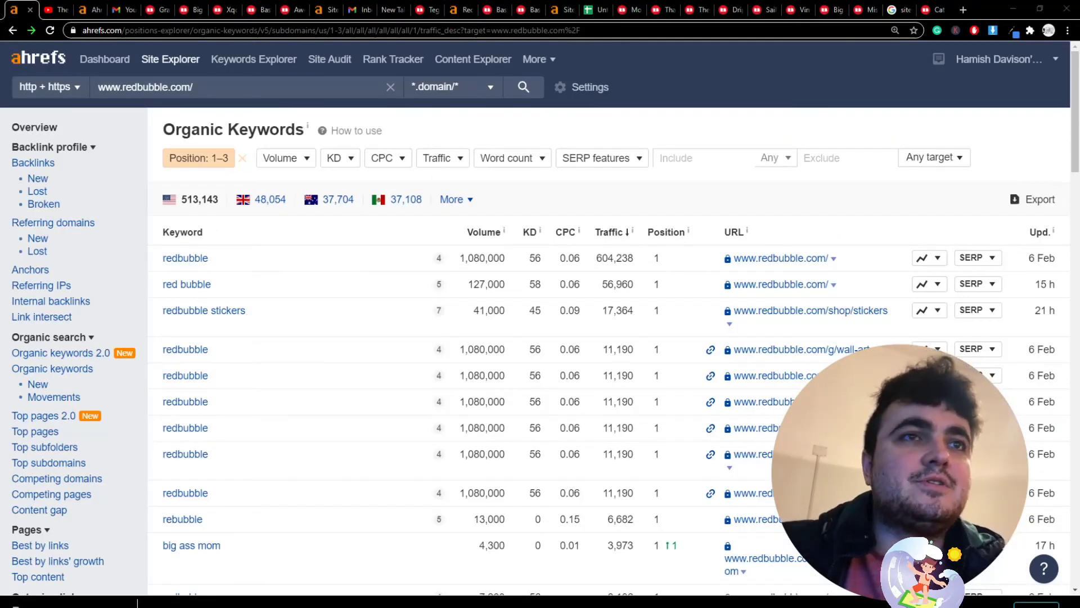
pyautogui.scroll(-3, 80, 366)
pyautogui.scroll(-2, 80, 365)
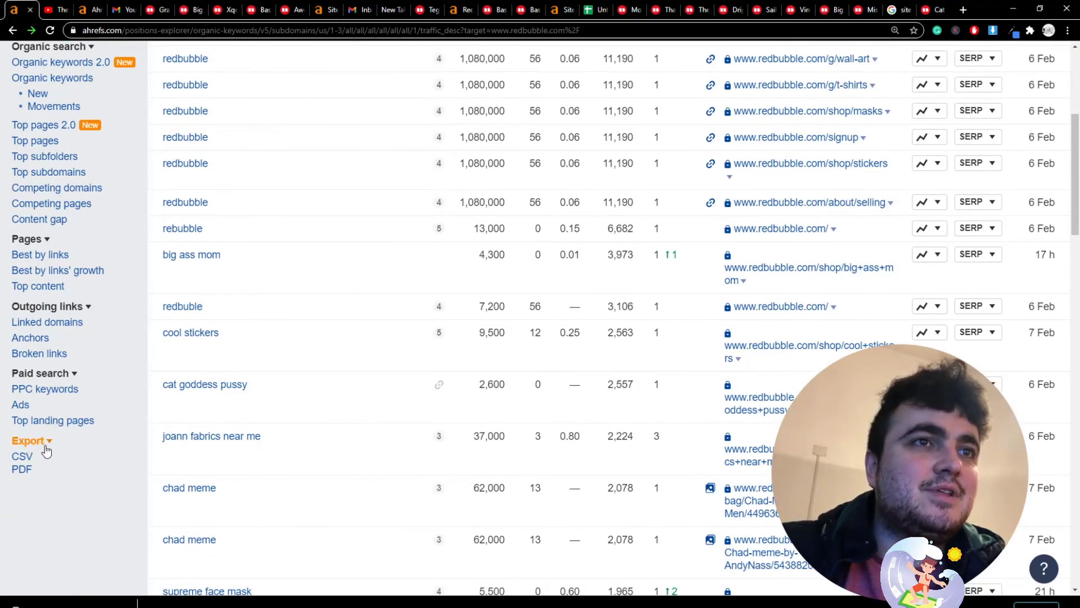
pyautogui.scroll(5, 51, 443)
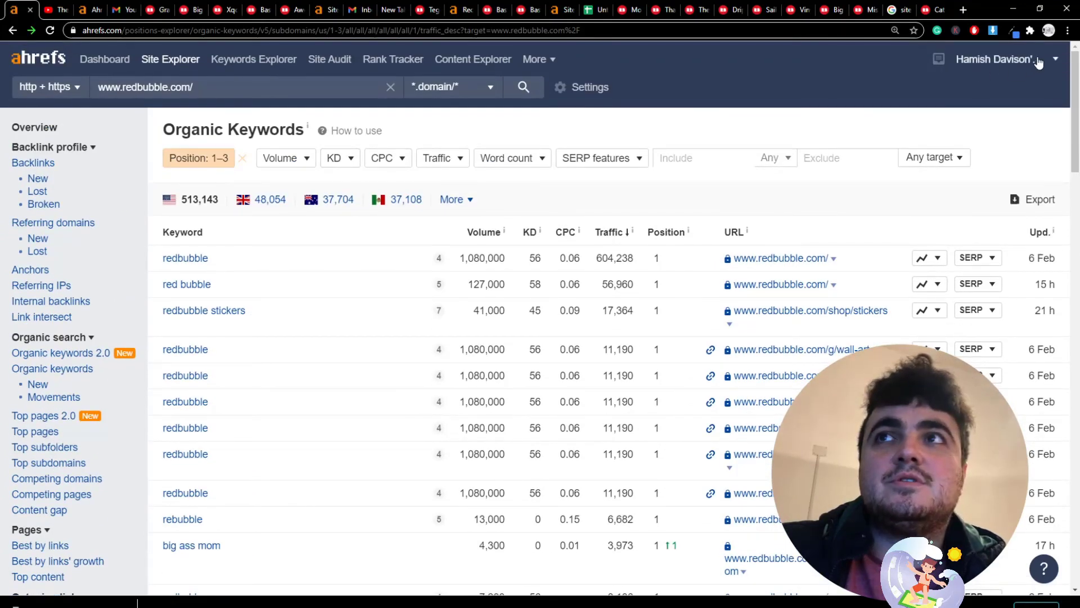
# Start cancelling the Standard subscription from Account settings > Billing, noting access lasts until 15 February 2021.
pyautogui.click(1018, 59)
pyautogui.click(960, 152)
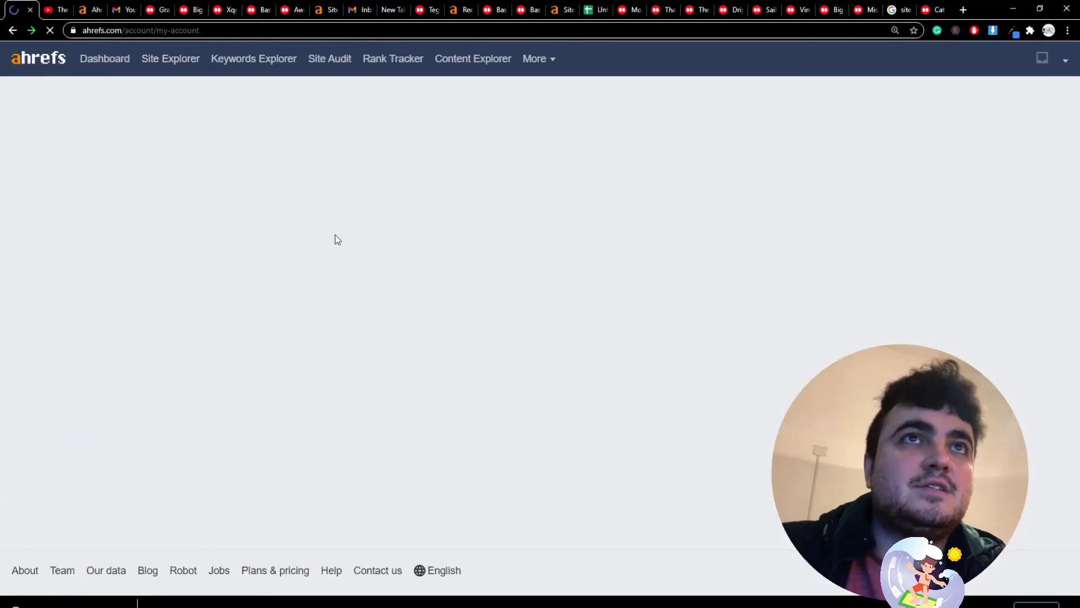
pyautogui.click(37, 271)
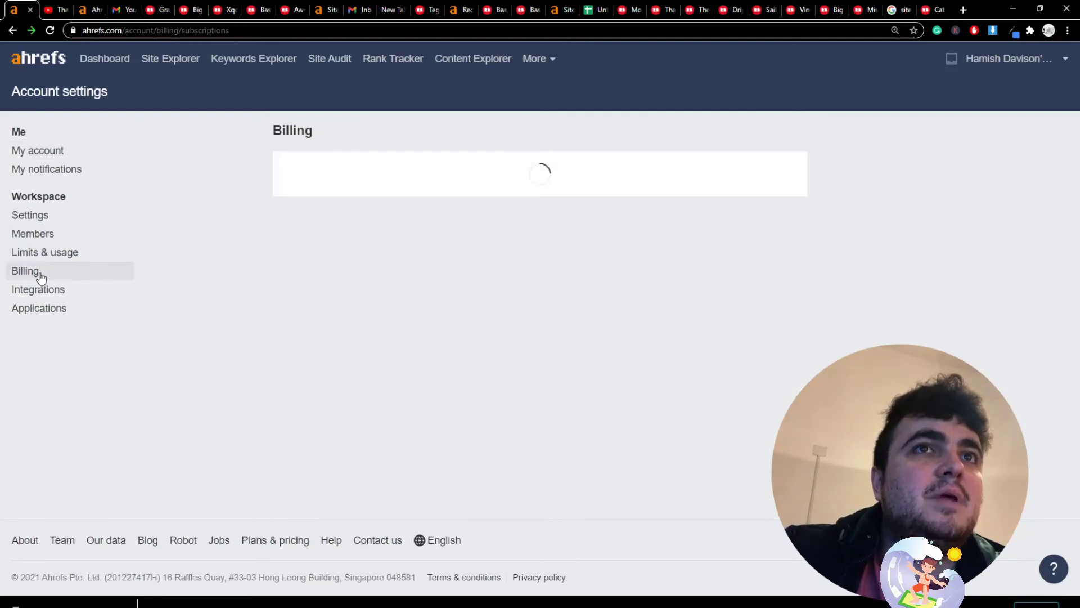
pyautogui.click(390, 366)
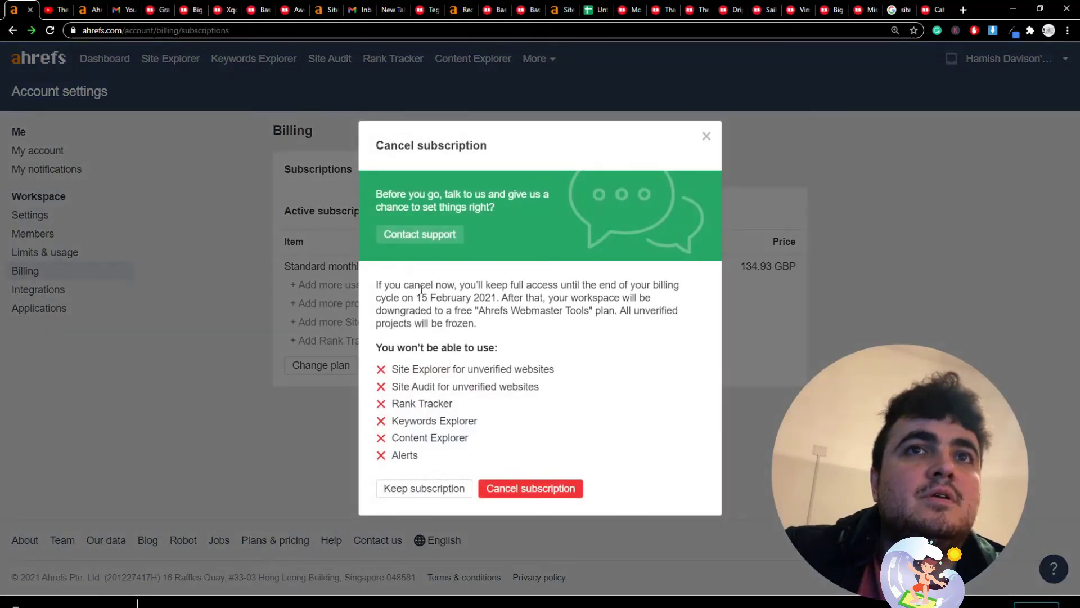
pyautogui.moveTo(518, 285); pyautogui.dragTo(635, 297)
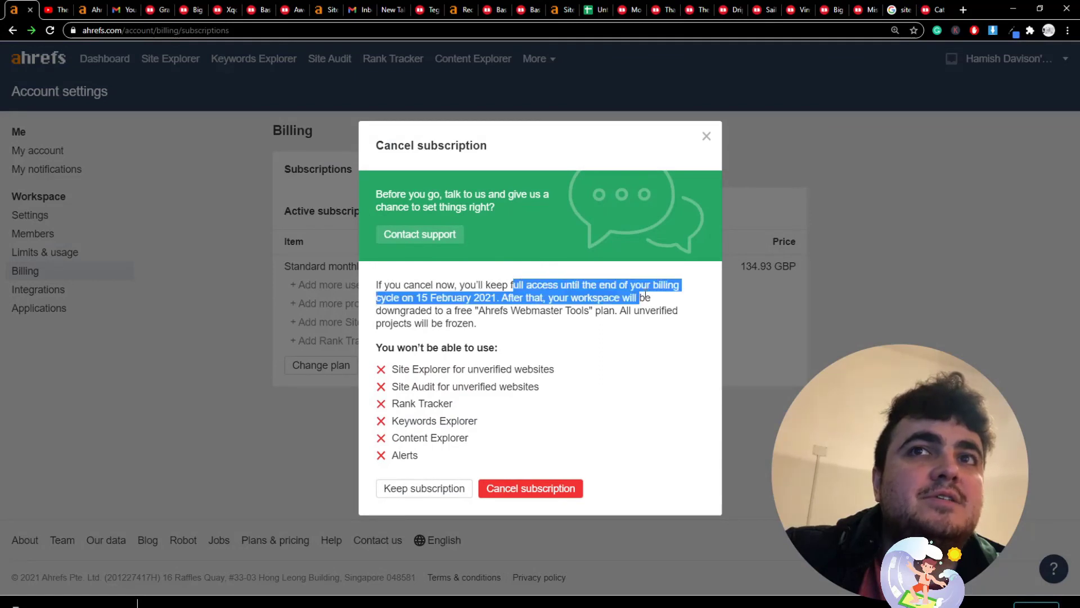
pyautogui.click(669, 302)
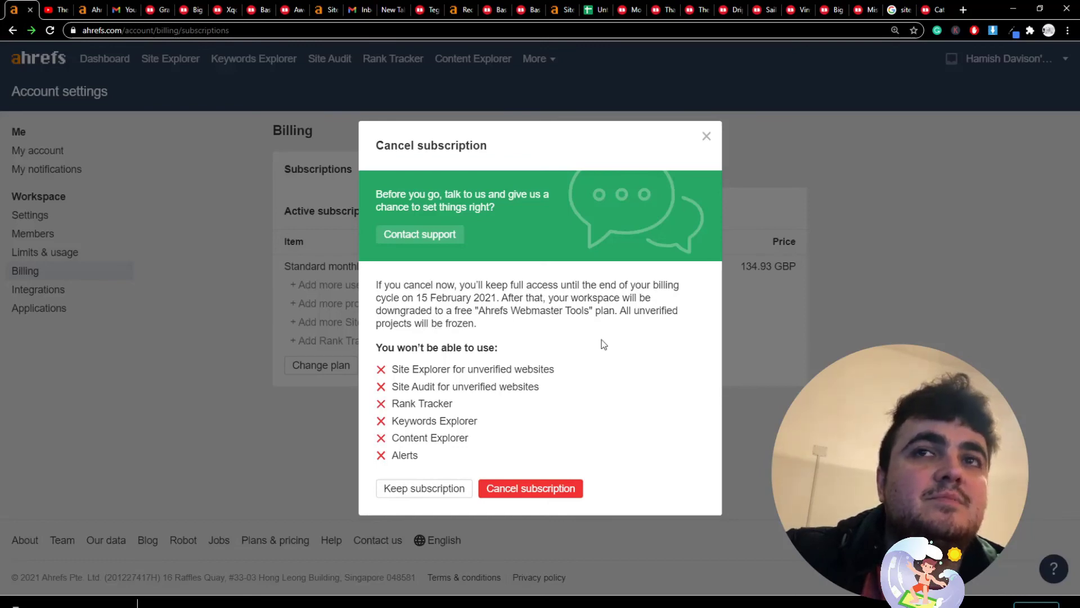
# Proceed with the cancellation and try submitting the too-short reason 'Hi'.
pyautogui.click(501, 489)
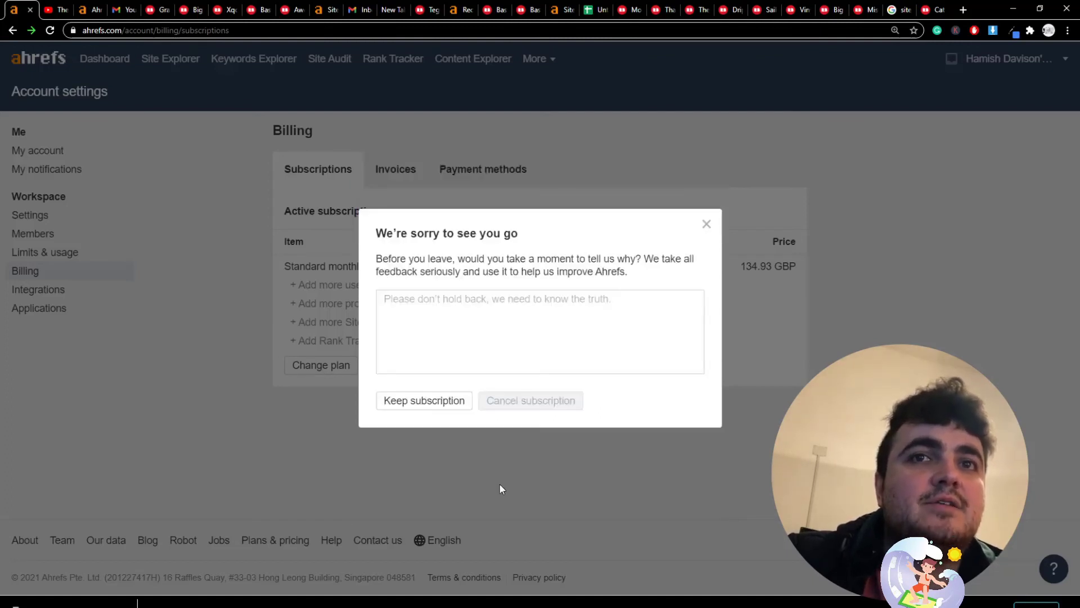
pyautogui.click(440, 341)
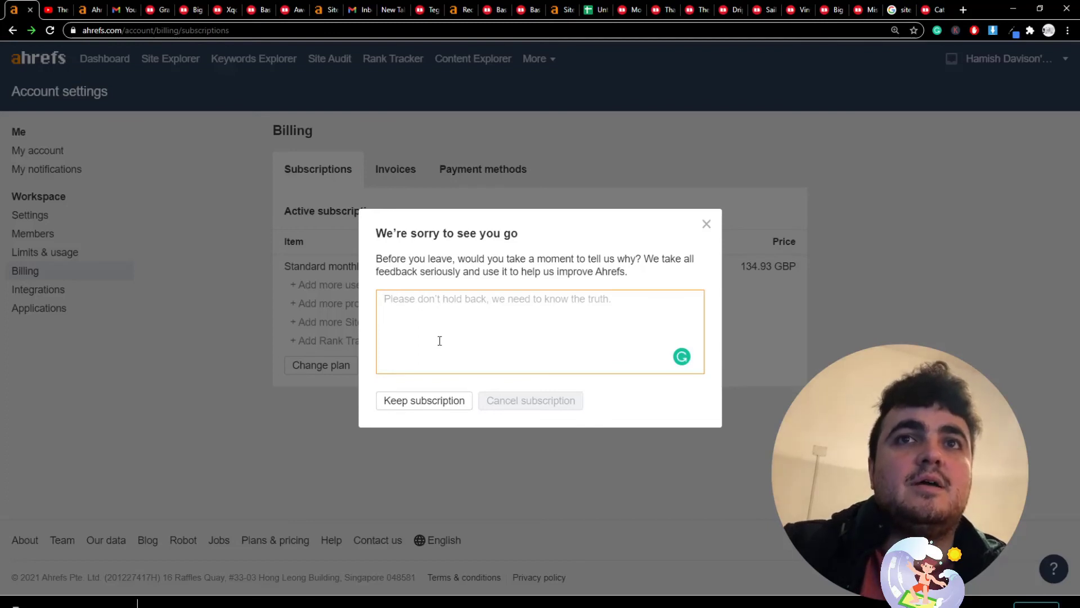
pyautogui.write('I')
pyautogui.press('BackSpace')
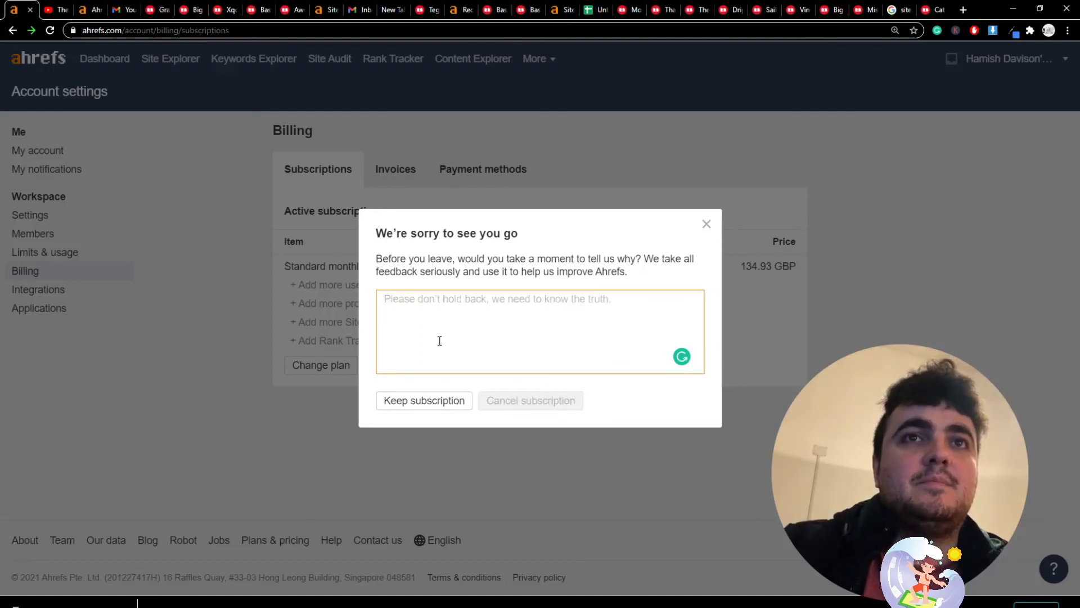
pyautogui.write('Hi')
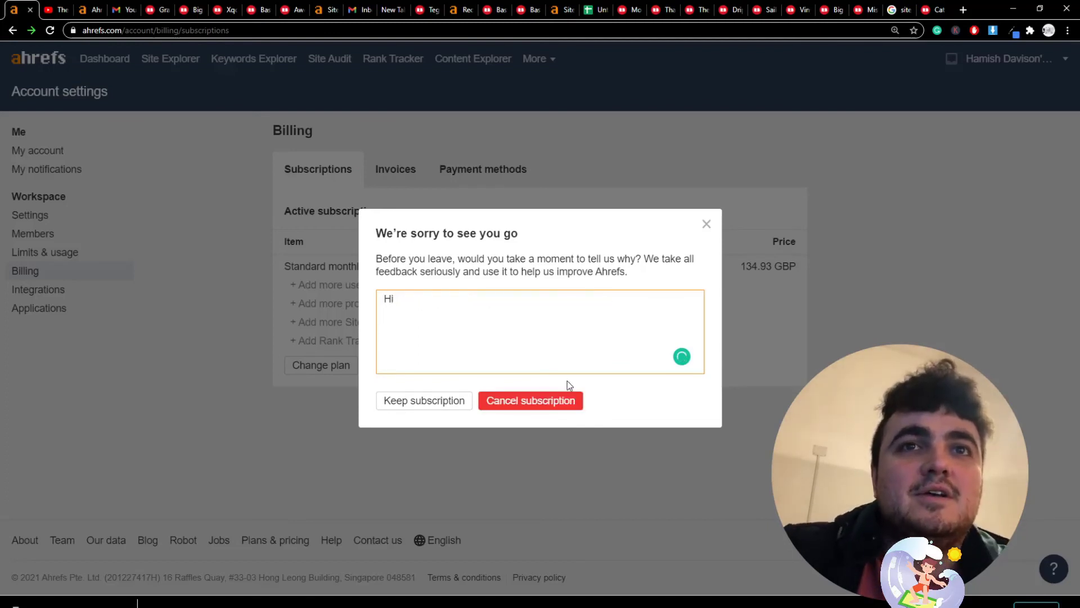
pyautogui.click(551, 404)
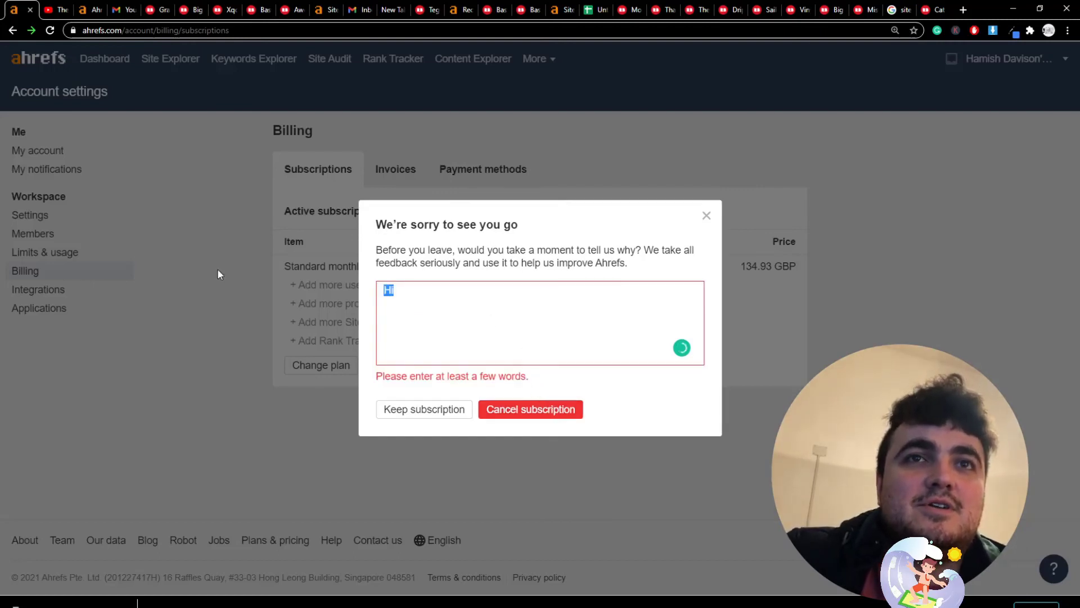
# Enter the reason 'Hi,becauset wanted' and confirm the subscription cancellation.
pyautogui.press('BackSpace')
pyautogui.write('Hi,')
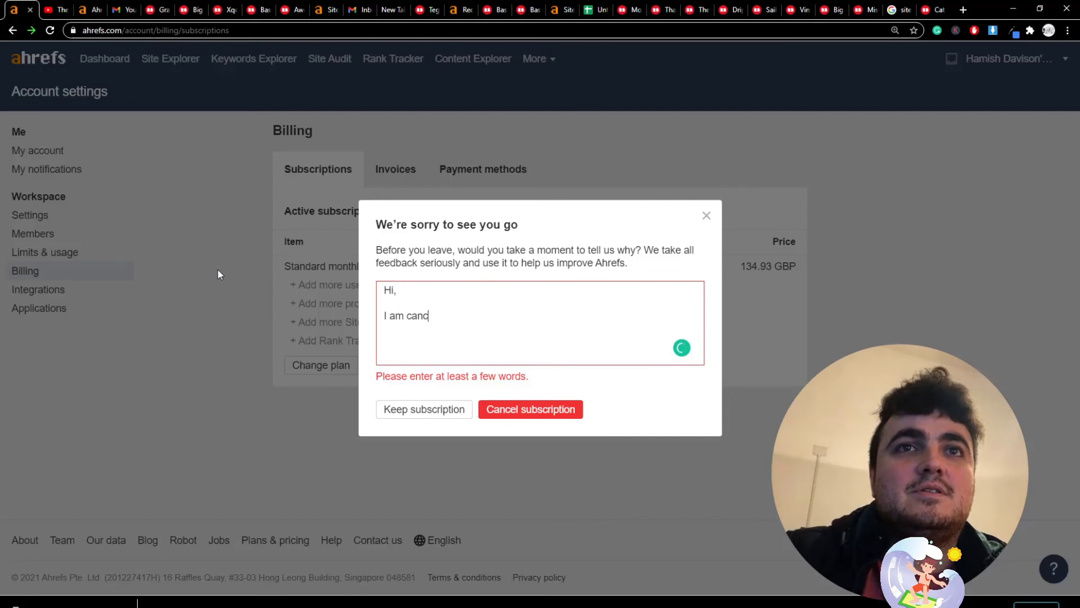
pyautogui.write('because I just wanted to test the tools')
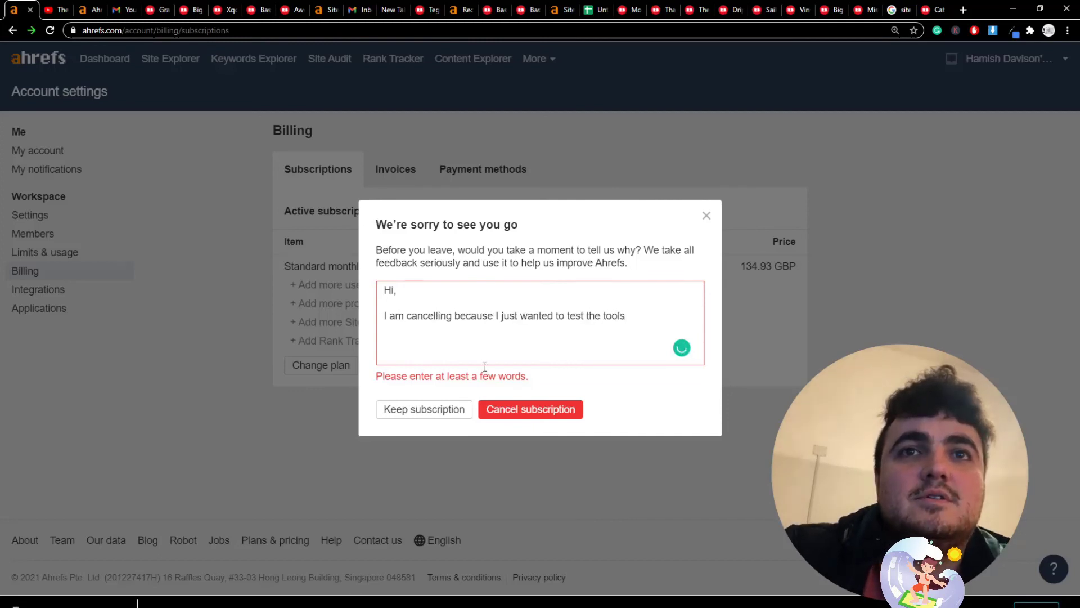
pyautogui.click(543, 410)
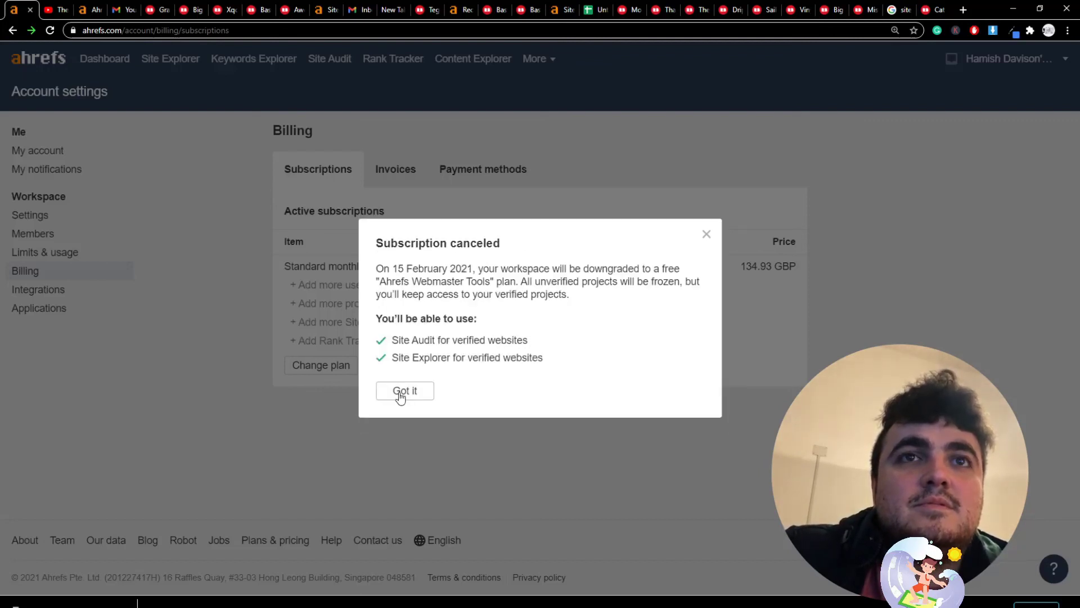
pyautogui.moveTo(388, 267); pyautogui.dragTo(518, 269)
pyautogui.click(436, 404)
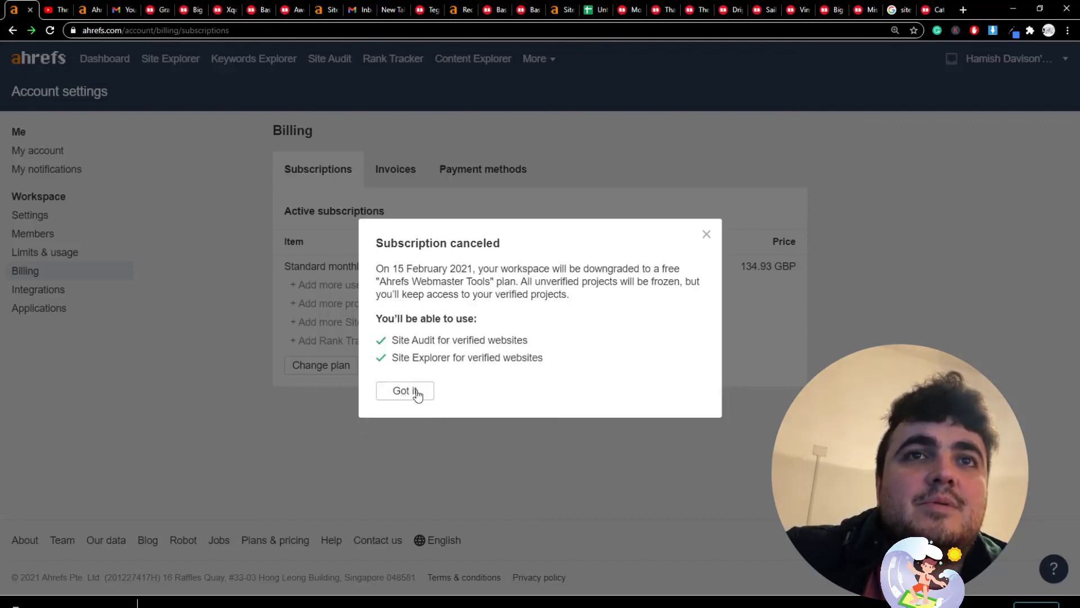
# Dismiss the cancellation notice, search 'redbubble' in Keywords Explorer and view all 50,577 same-term ideas.
pyautogui.click(413, 391)
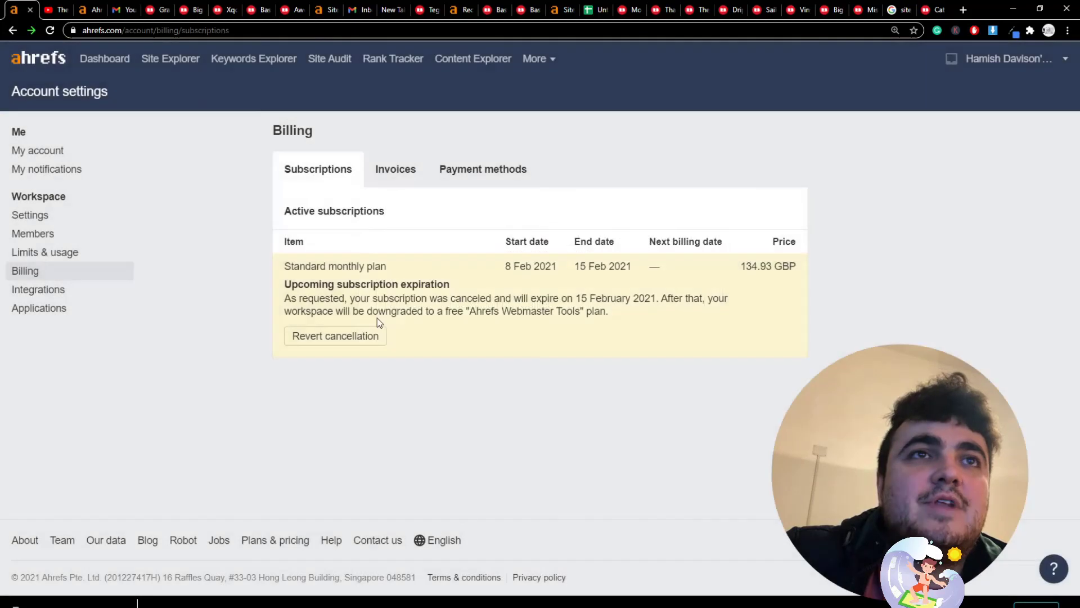
pyautogui.click(107, 61)
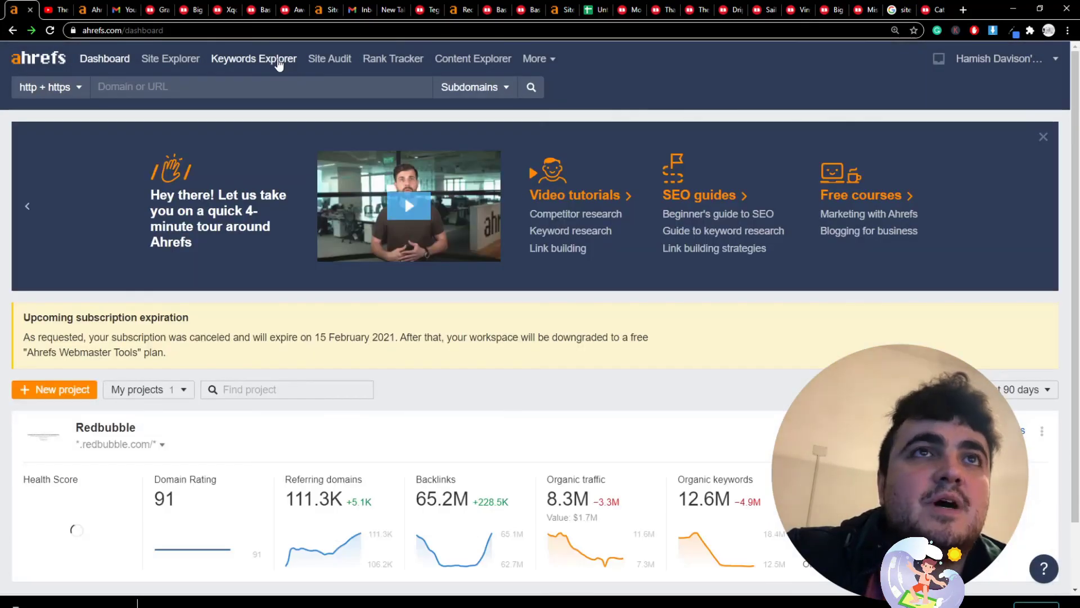
pyautogui.click(280, 61)
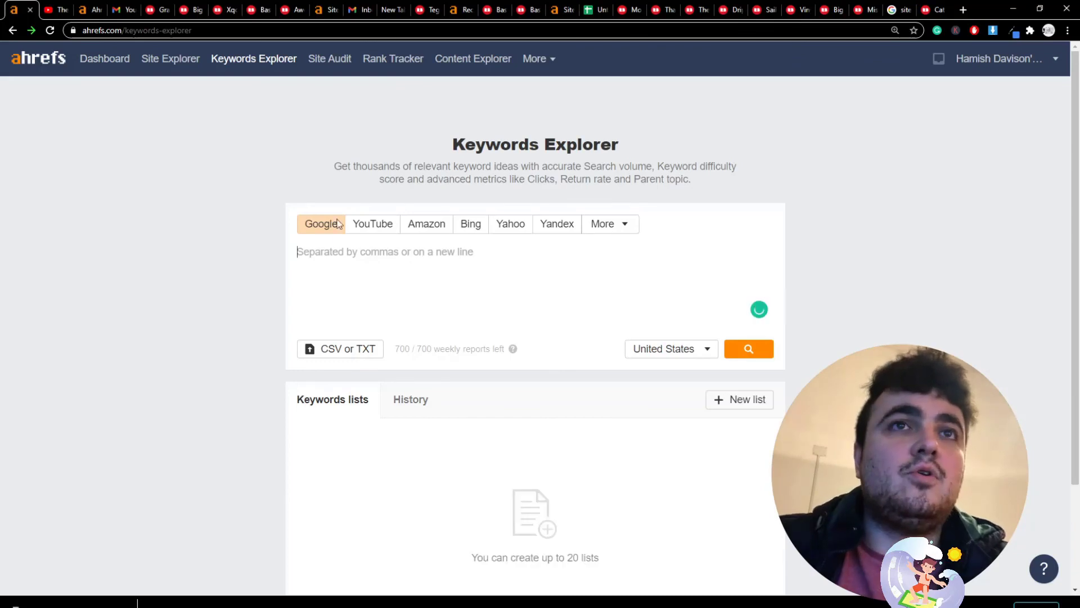
pyautogui.write('redbubble')
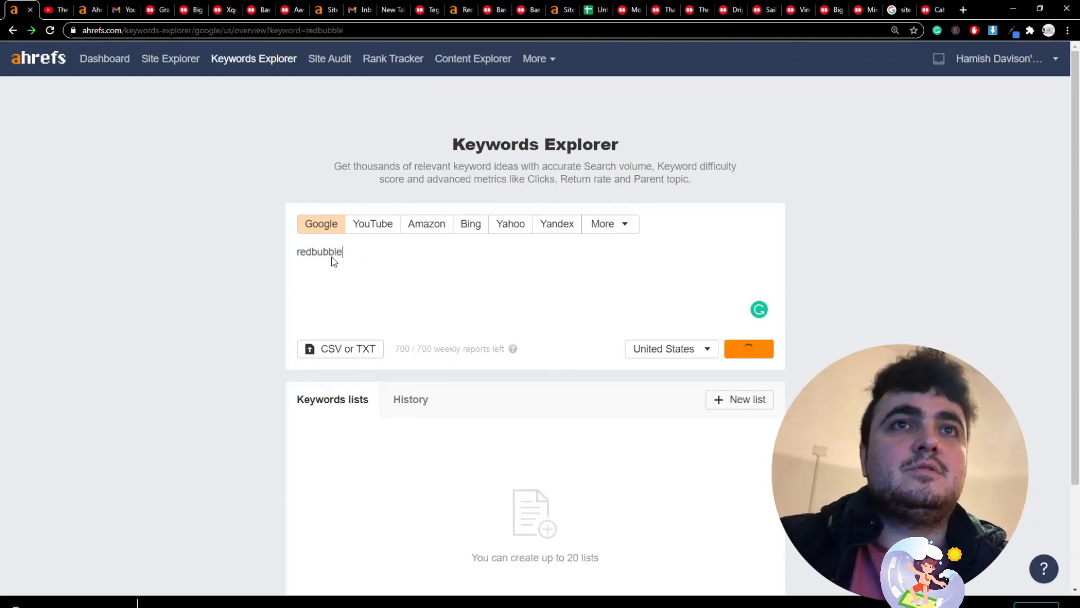
pyautogui.press('Return')
pyautogui.click(356, 244)
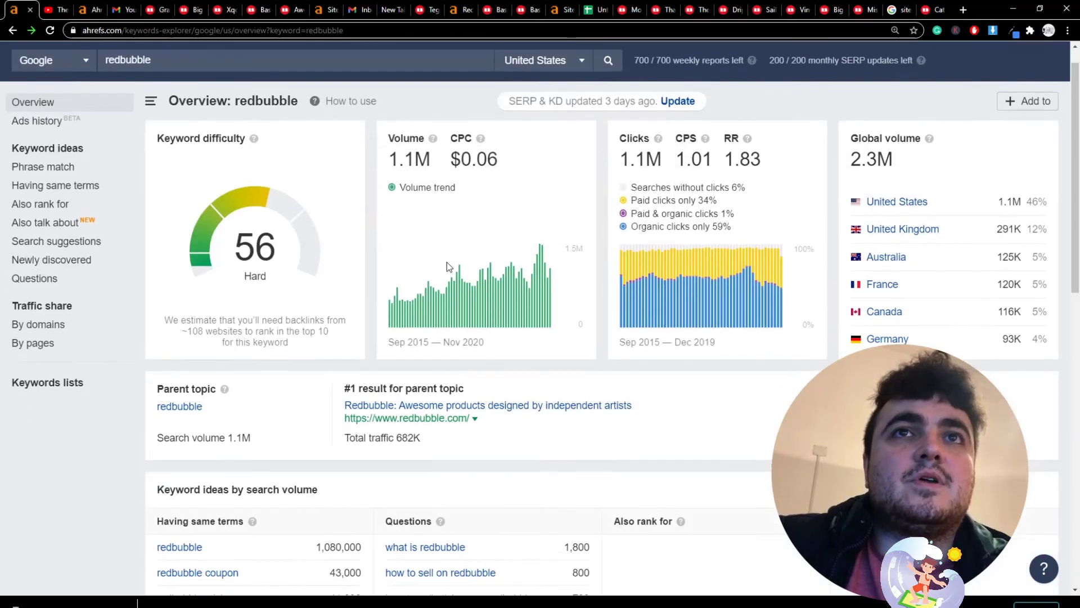
pyautogui.scroll(-6, 447, 262)
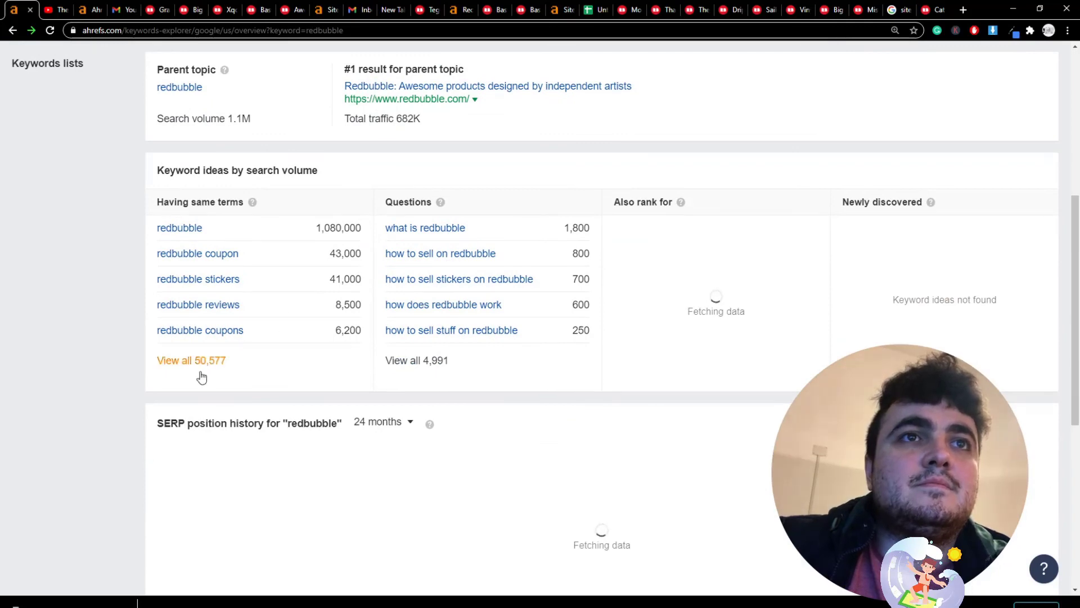
pyautogui.click(198, 361)
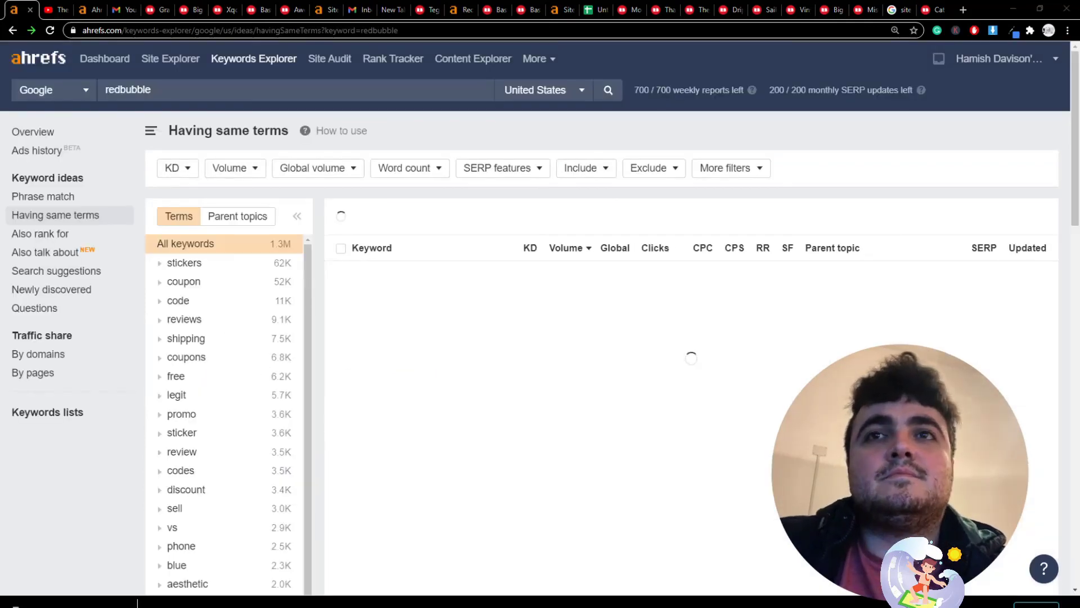